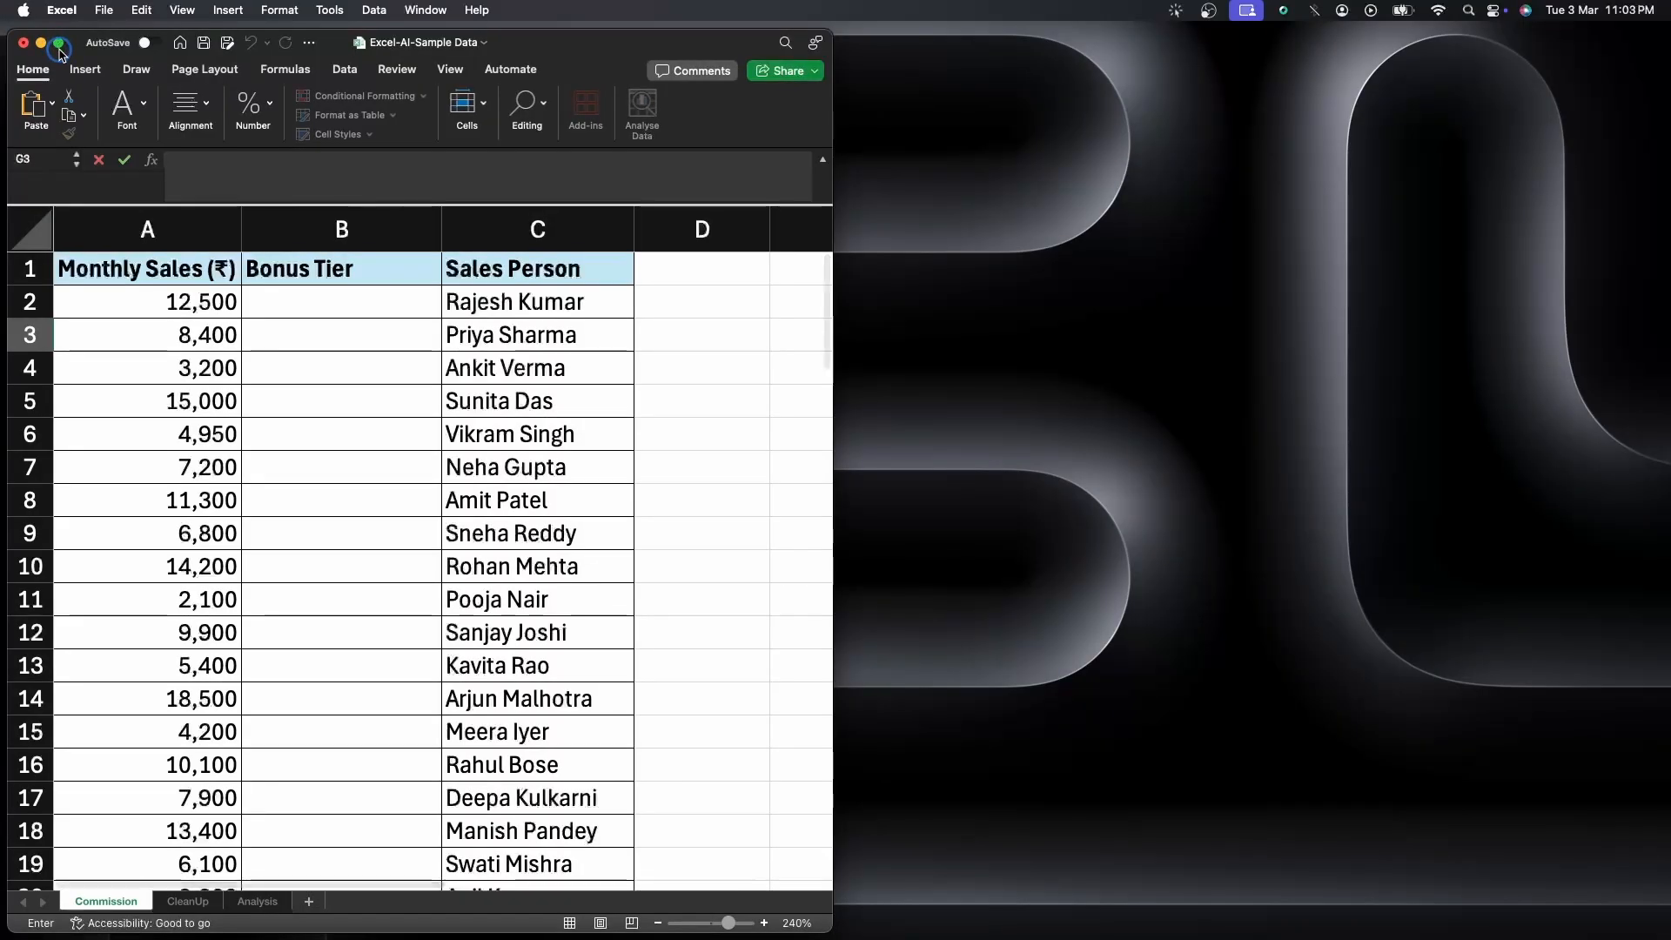
# Arrange the Excel workbook and the ChatGPT browser window side by side on the desktop
pyautogui.moveTo(56, 43)
pyautogui.click(65, 107)
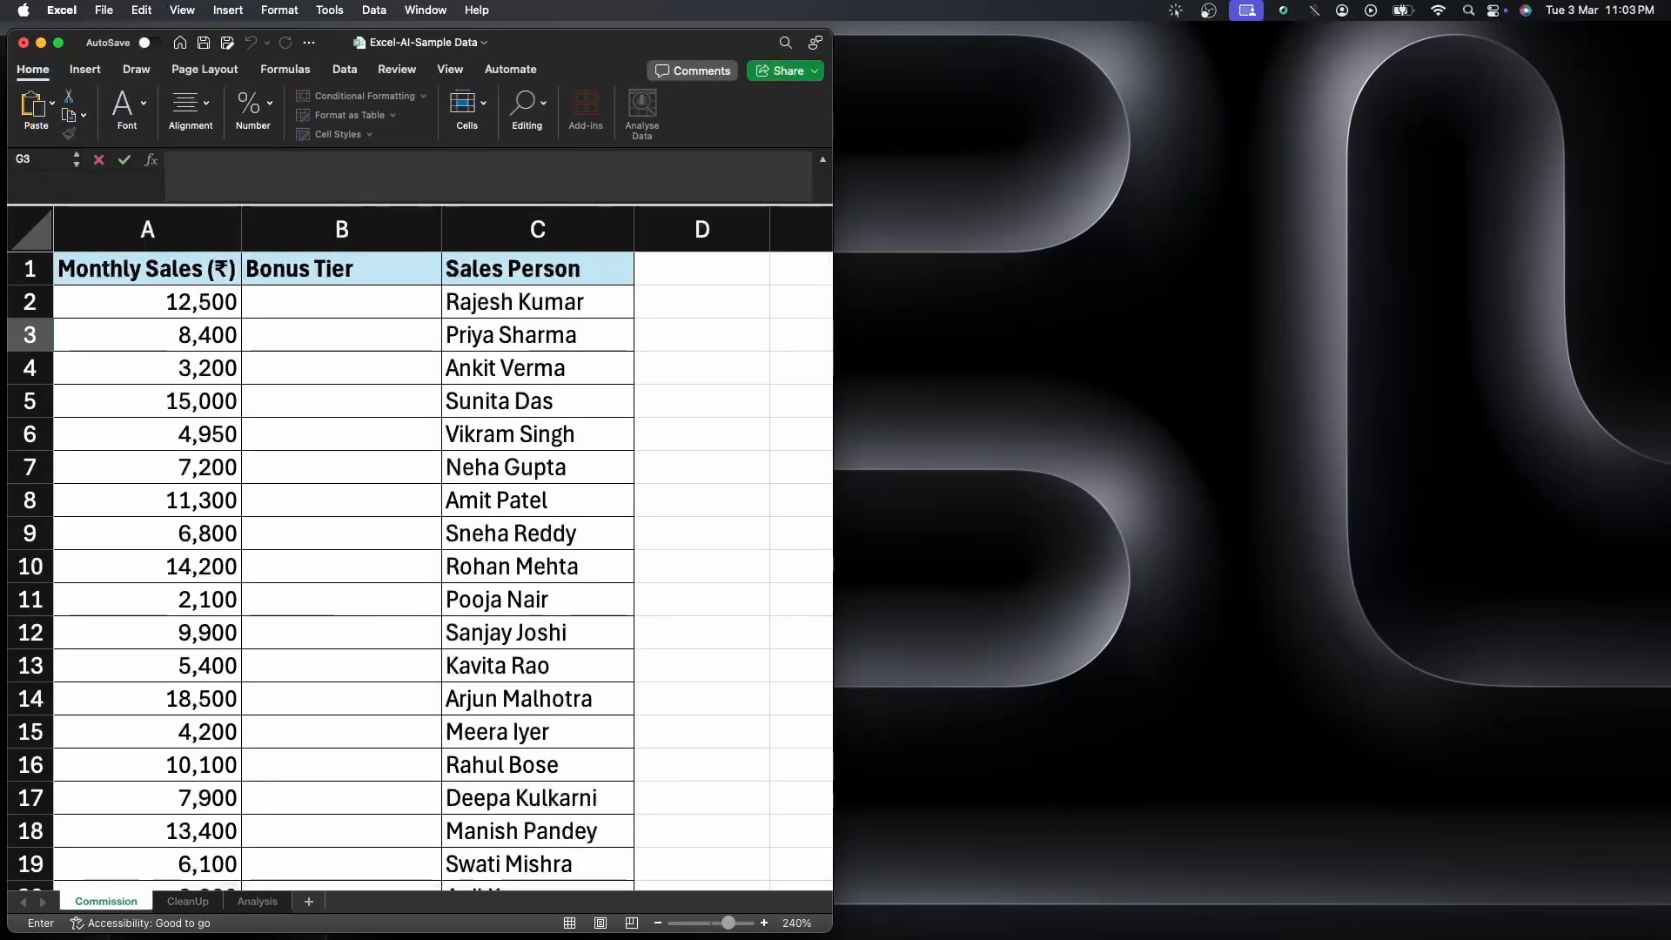
pyautogui.click(1648, 176)
pyautogui.click(1185, 215)
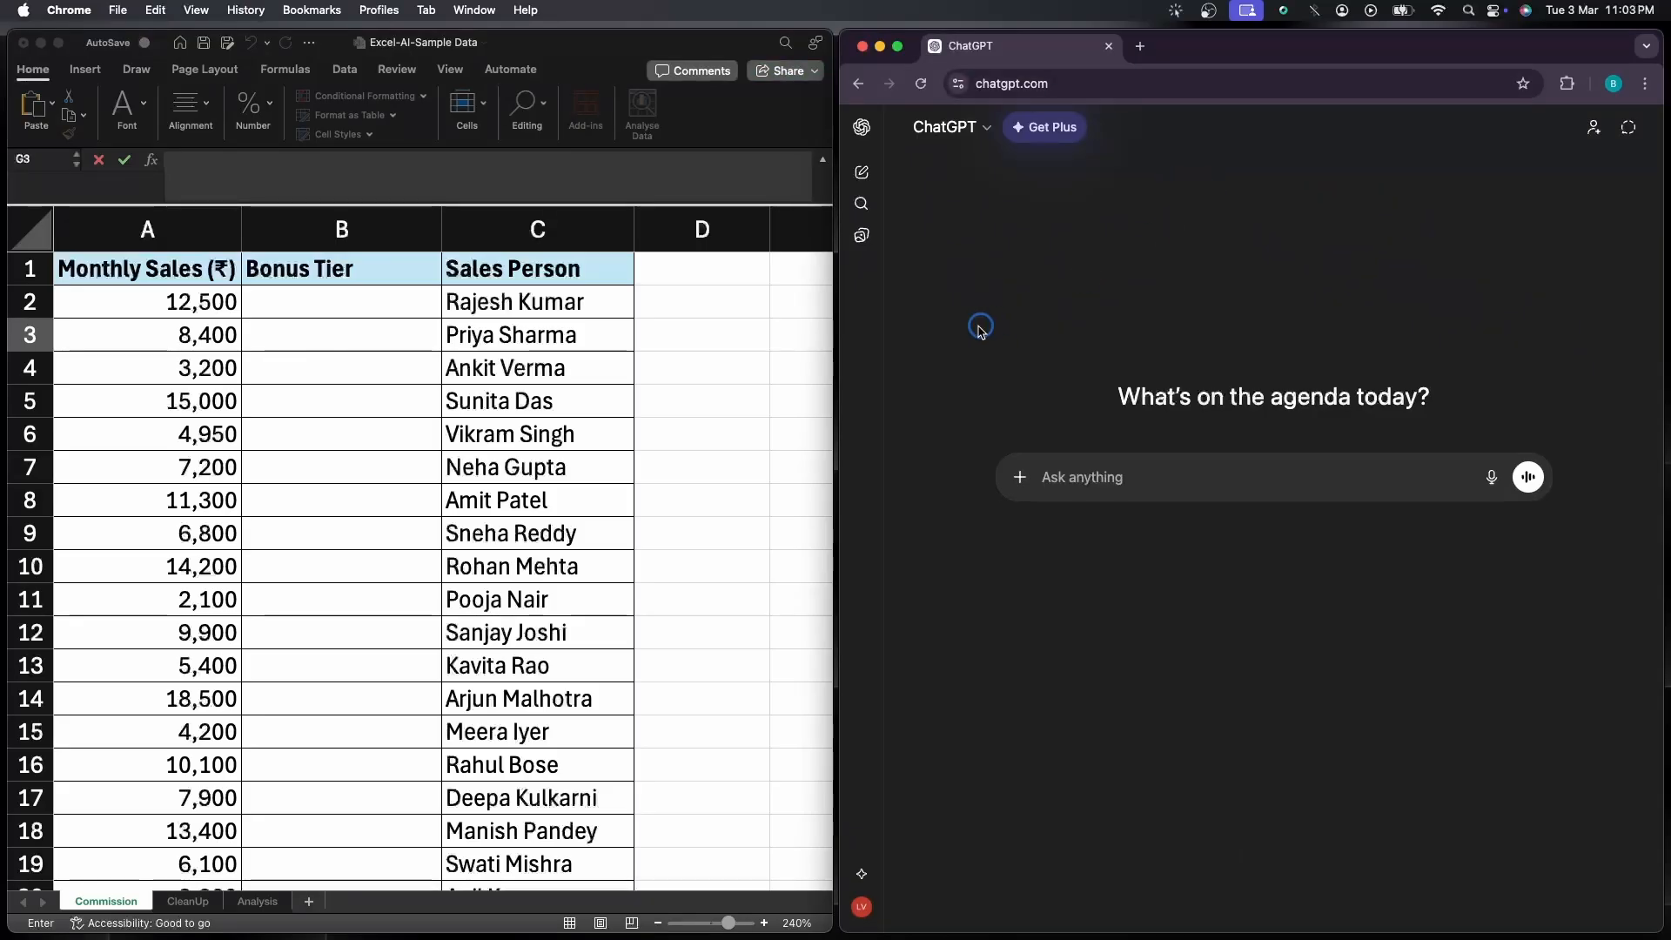
pyautogui.click(714, 468)
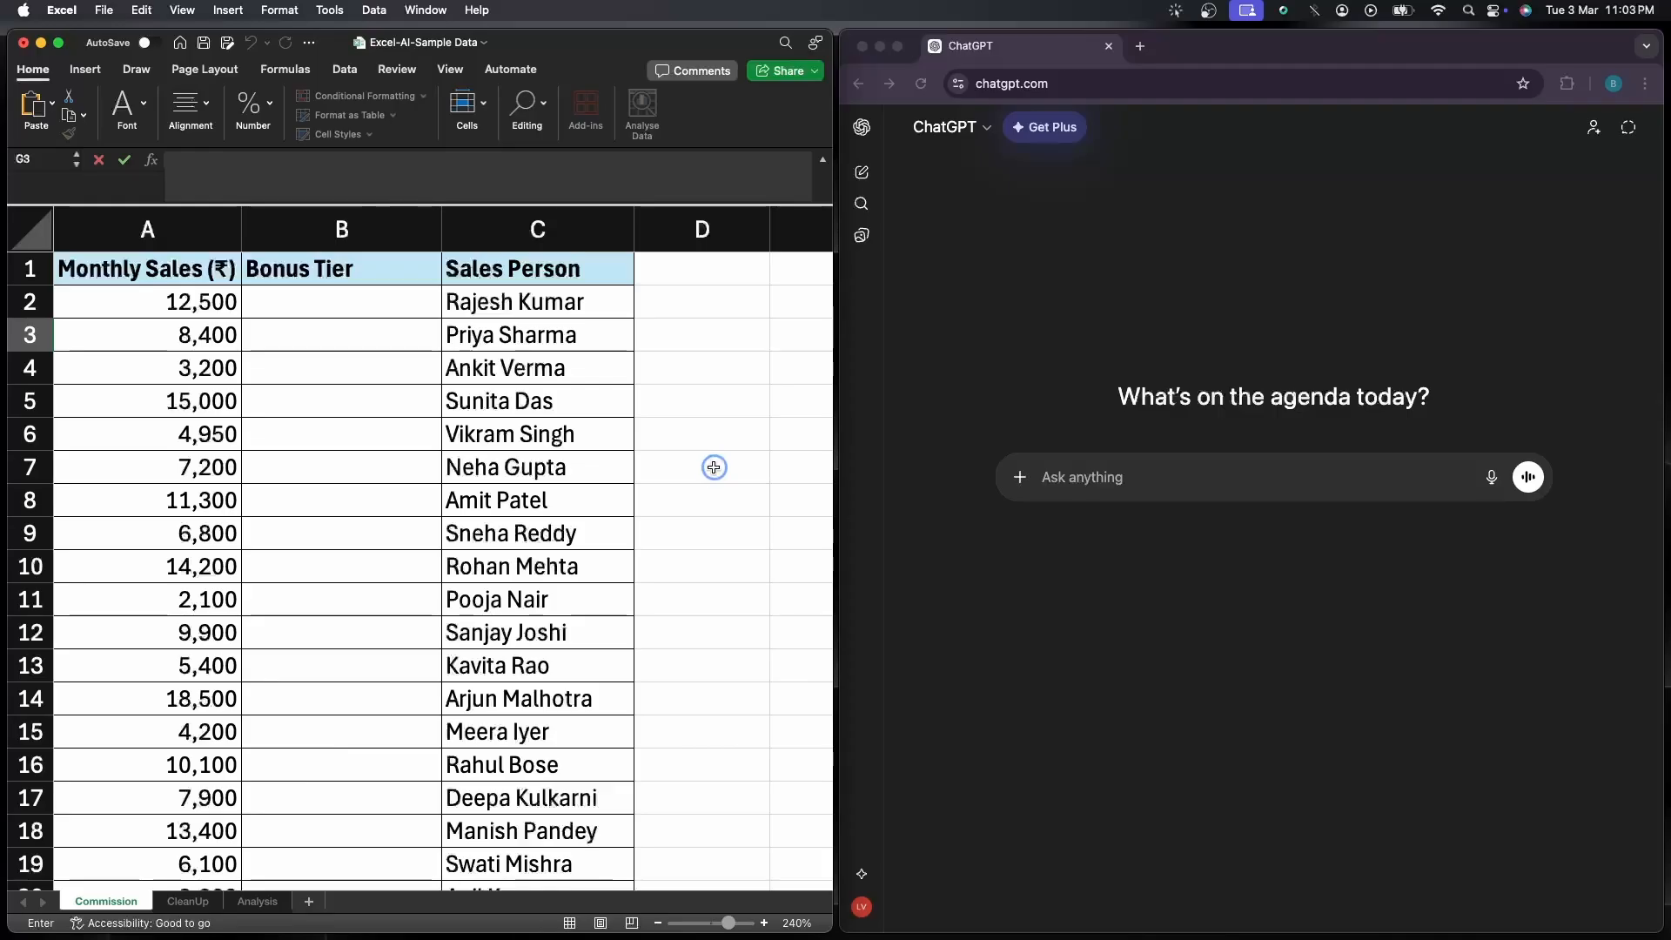
pyautogui.click(957, 475)
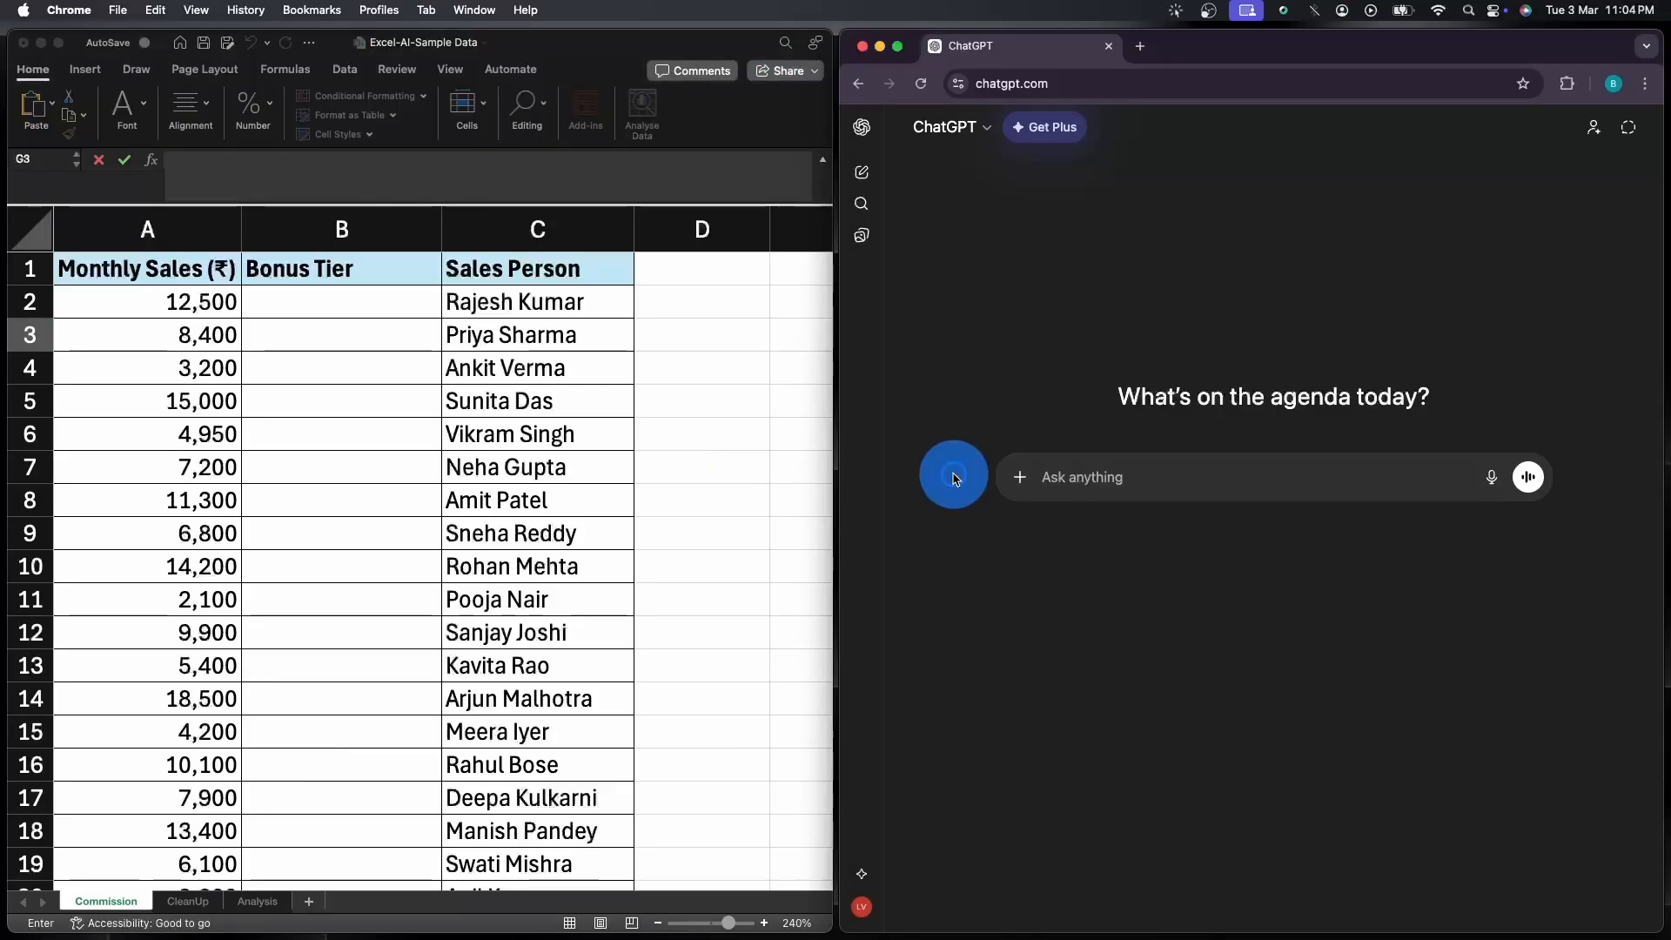
# Review the Monthly Sales data down to its last row, then return to the top of the Bonus Tier column
pyautogui.click(220, 390)
pyautogui.scroll(-2, 244, 487)
pyautogui.scroll(-9, 246, 501)
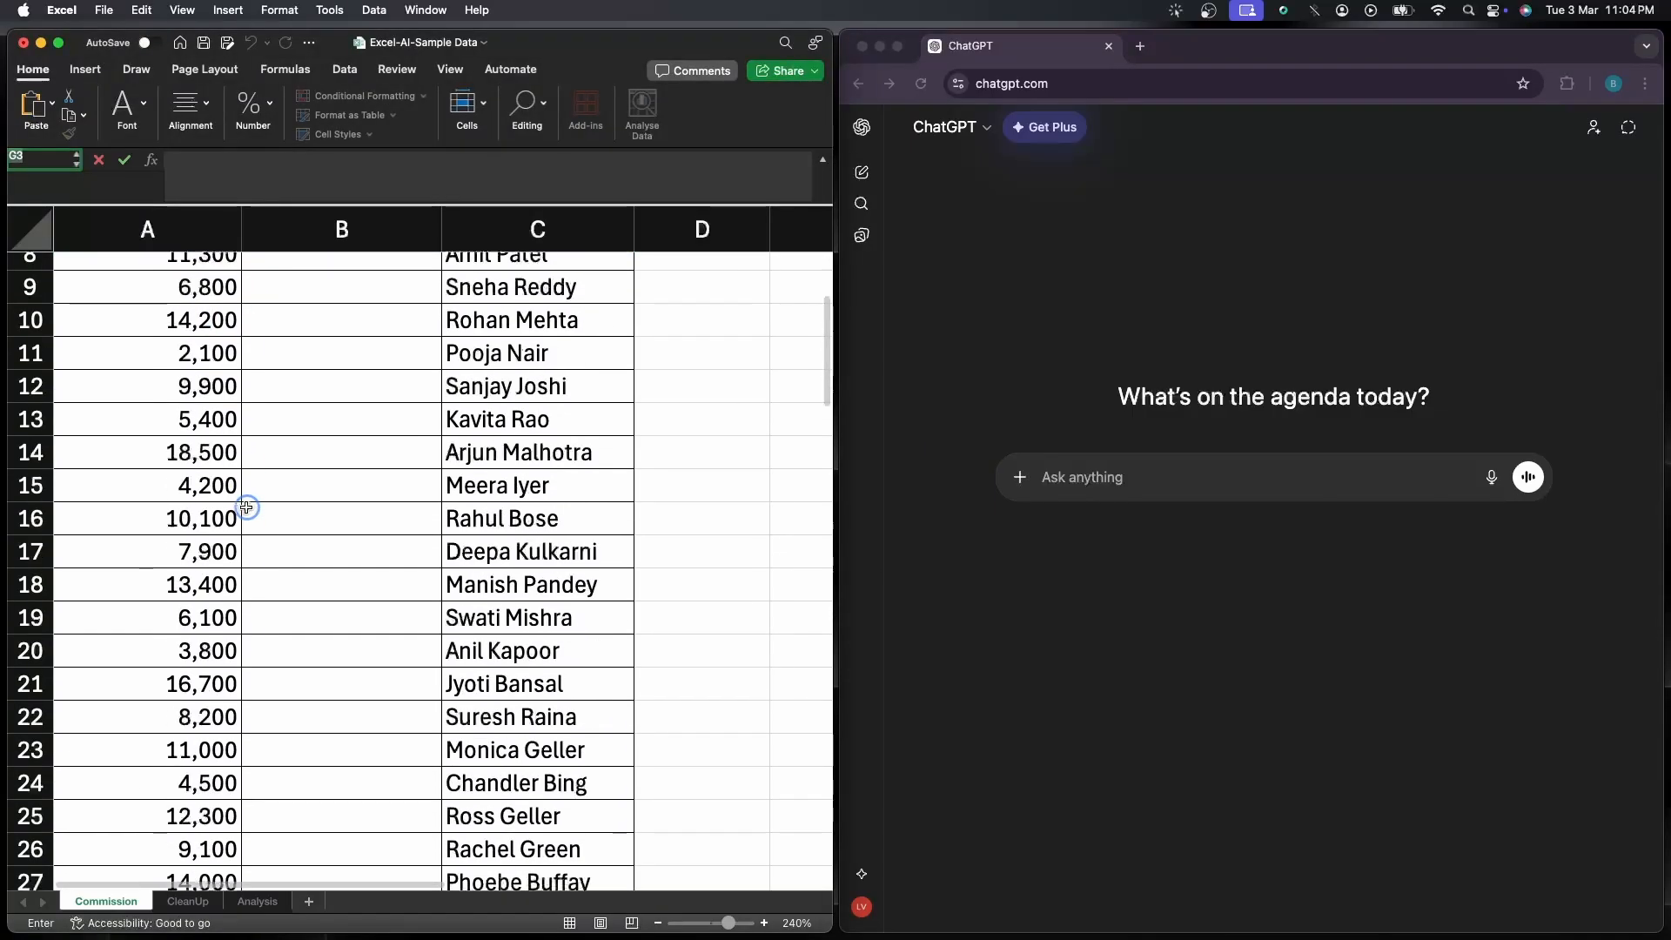
pyautogui.scroll(-9, 209, 636)
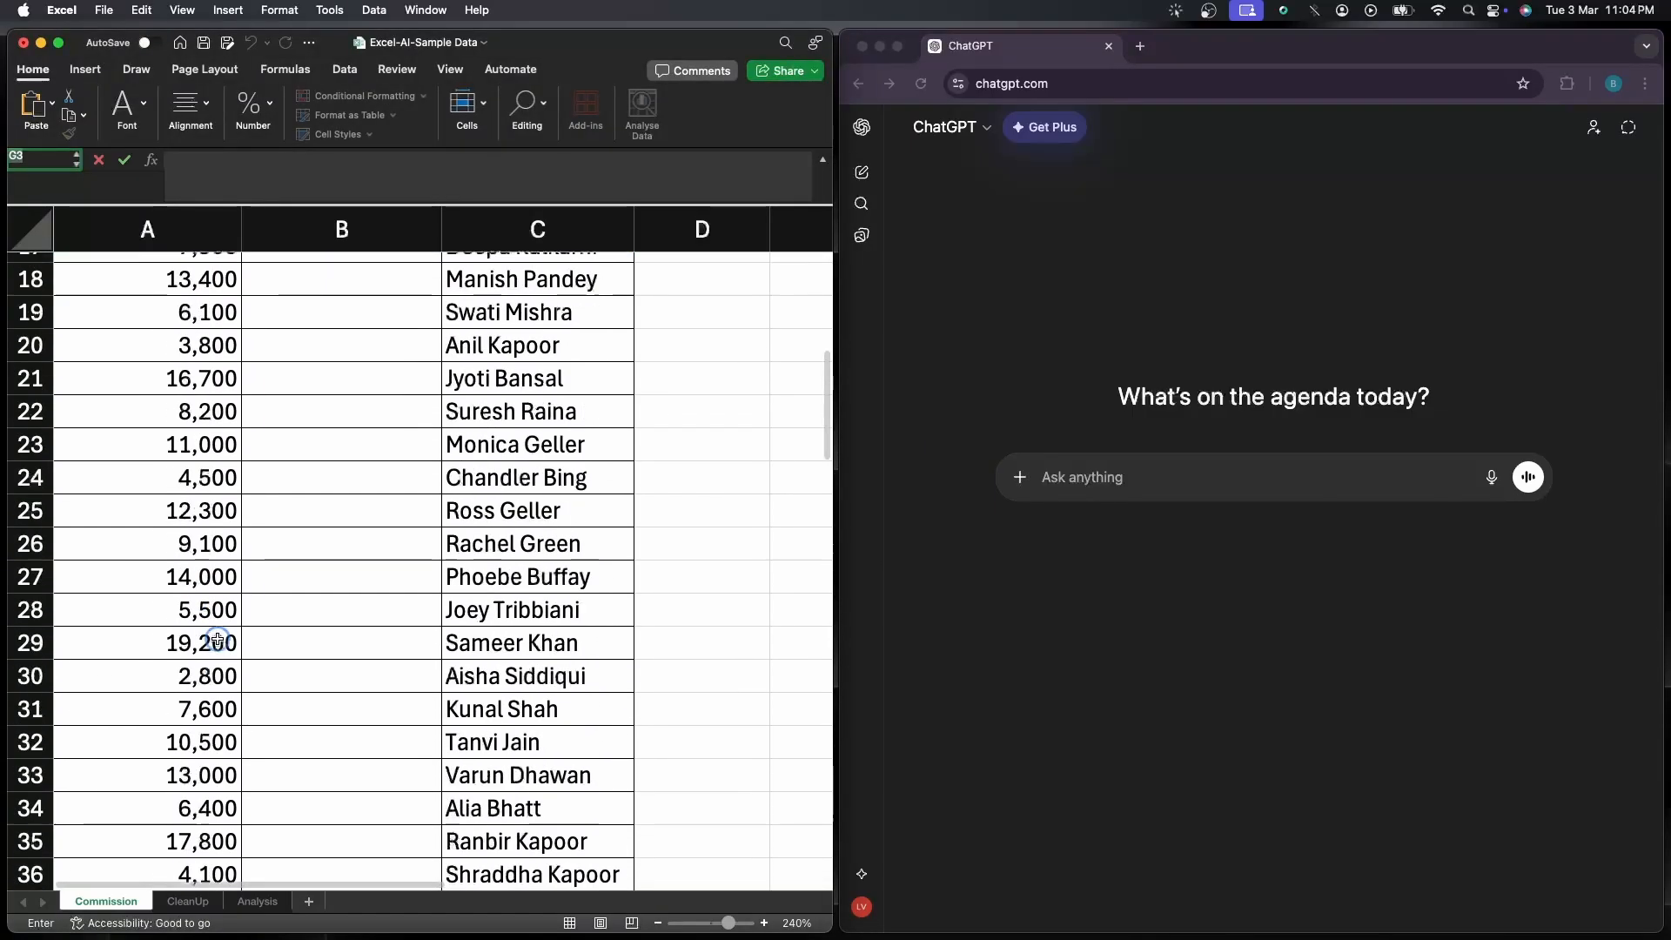
pyautogui.scroll(-19, 216, 636)
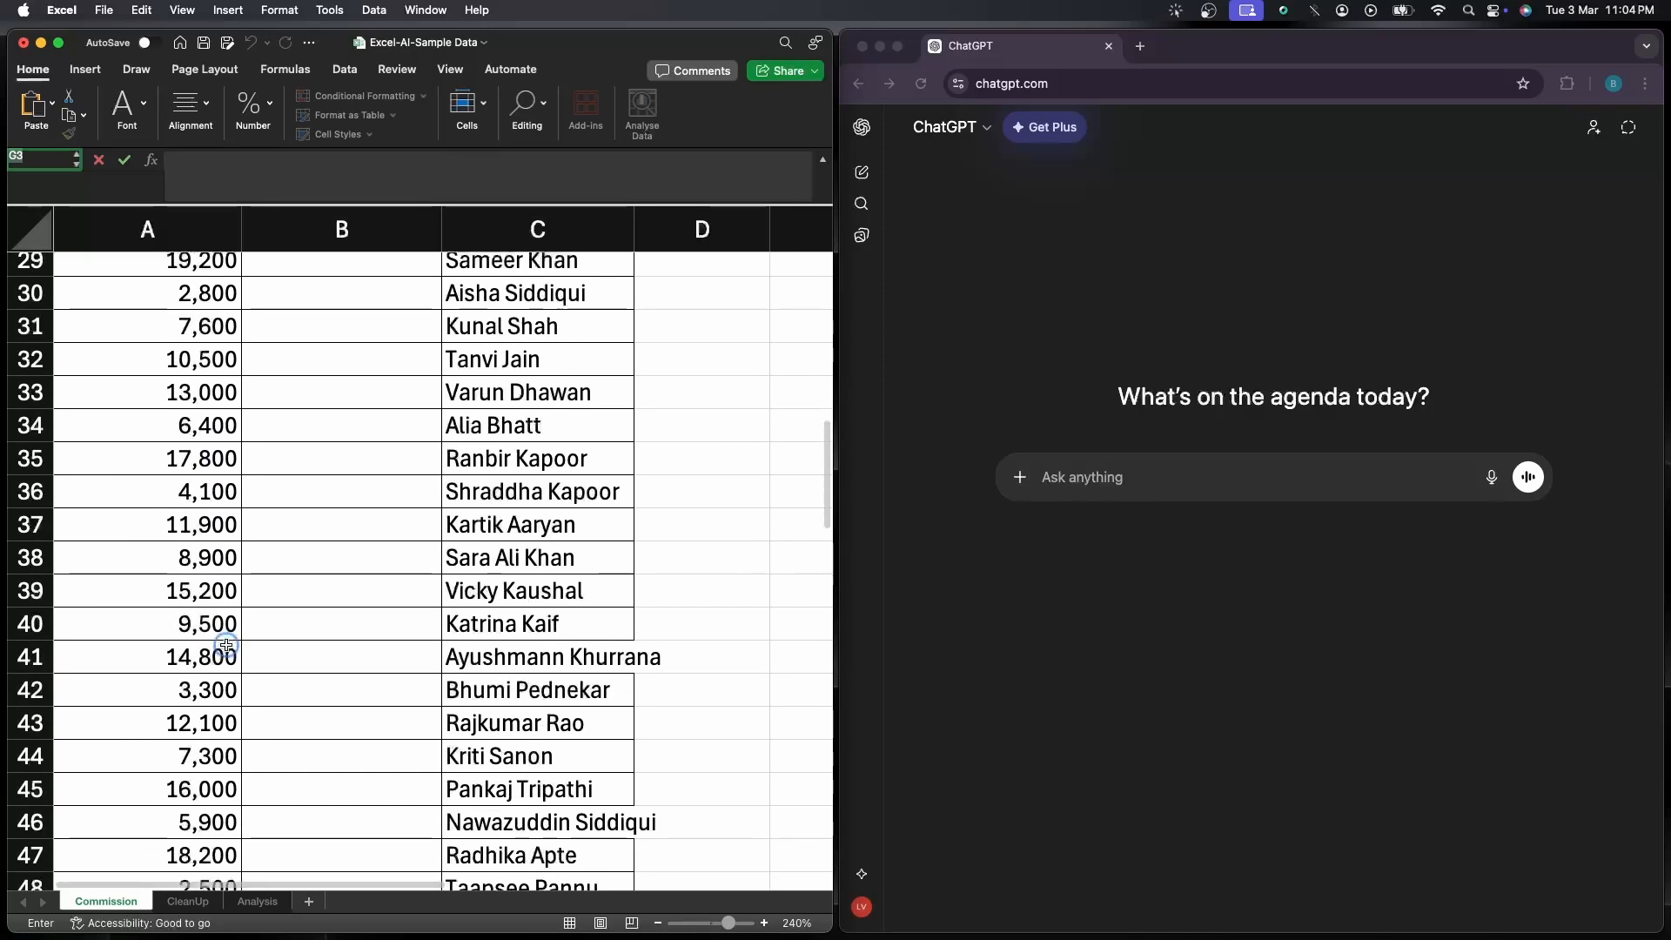
pyautogui.scroll(-20, 227, 644)
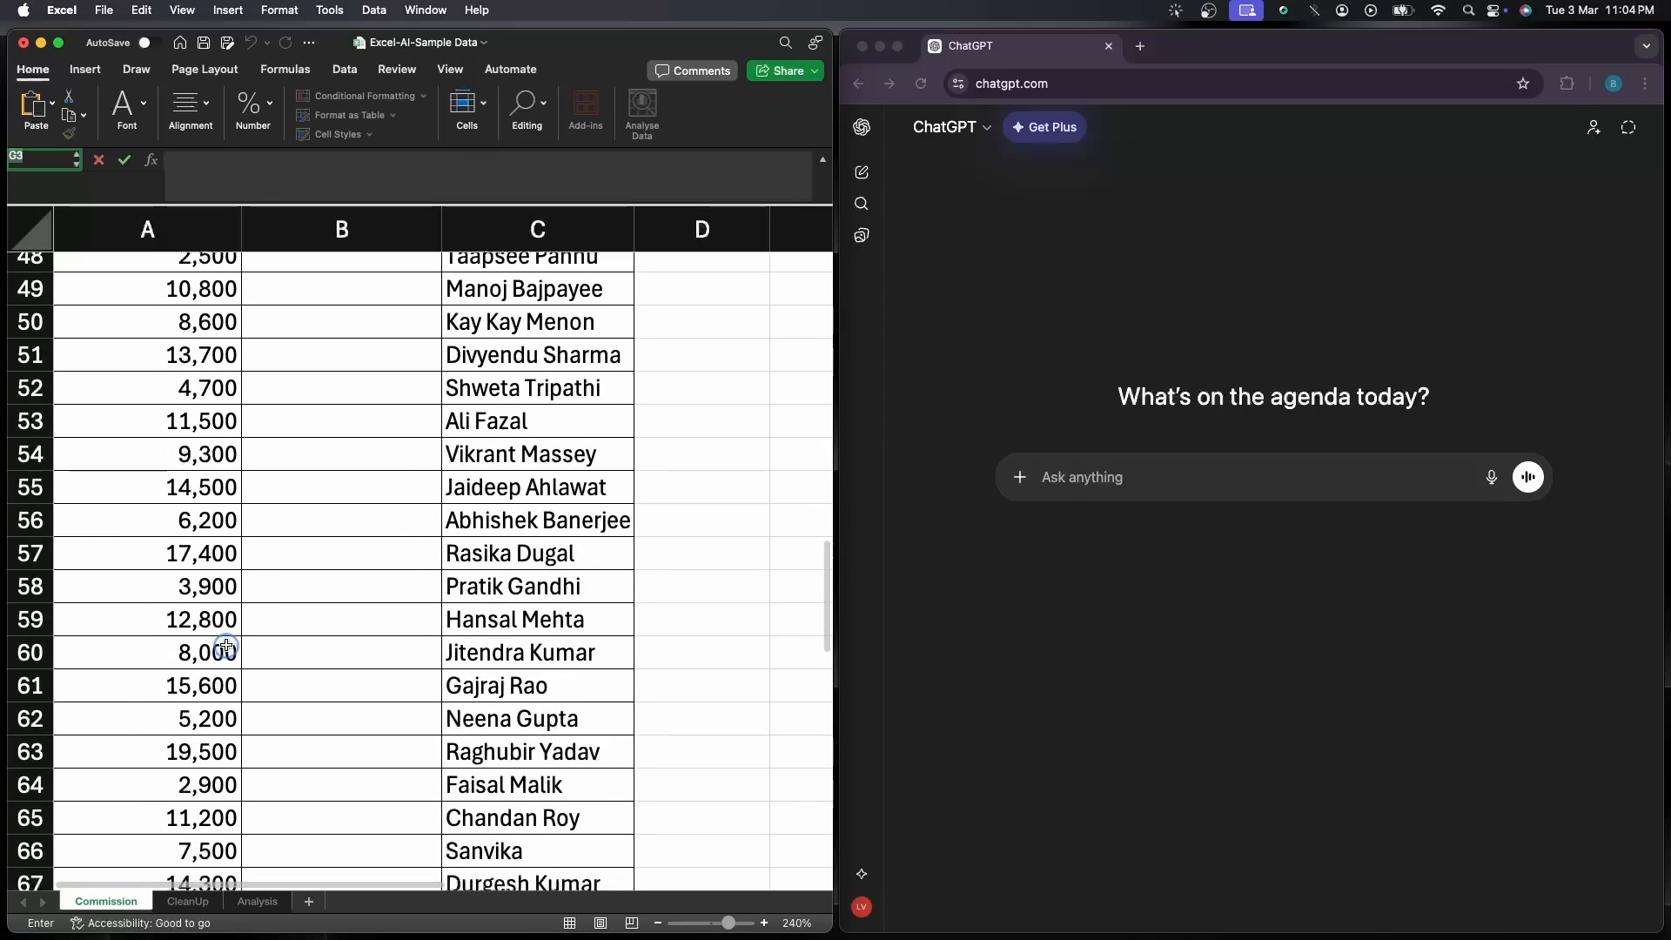
pyautogui.scroll(-18, 226, 644)
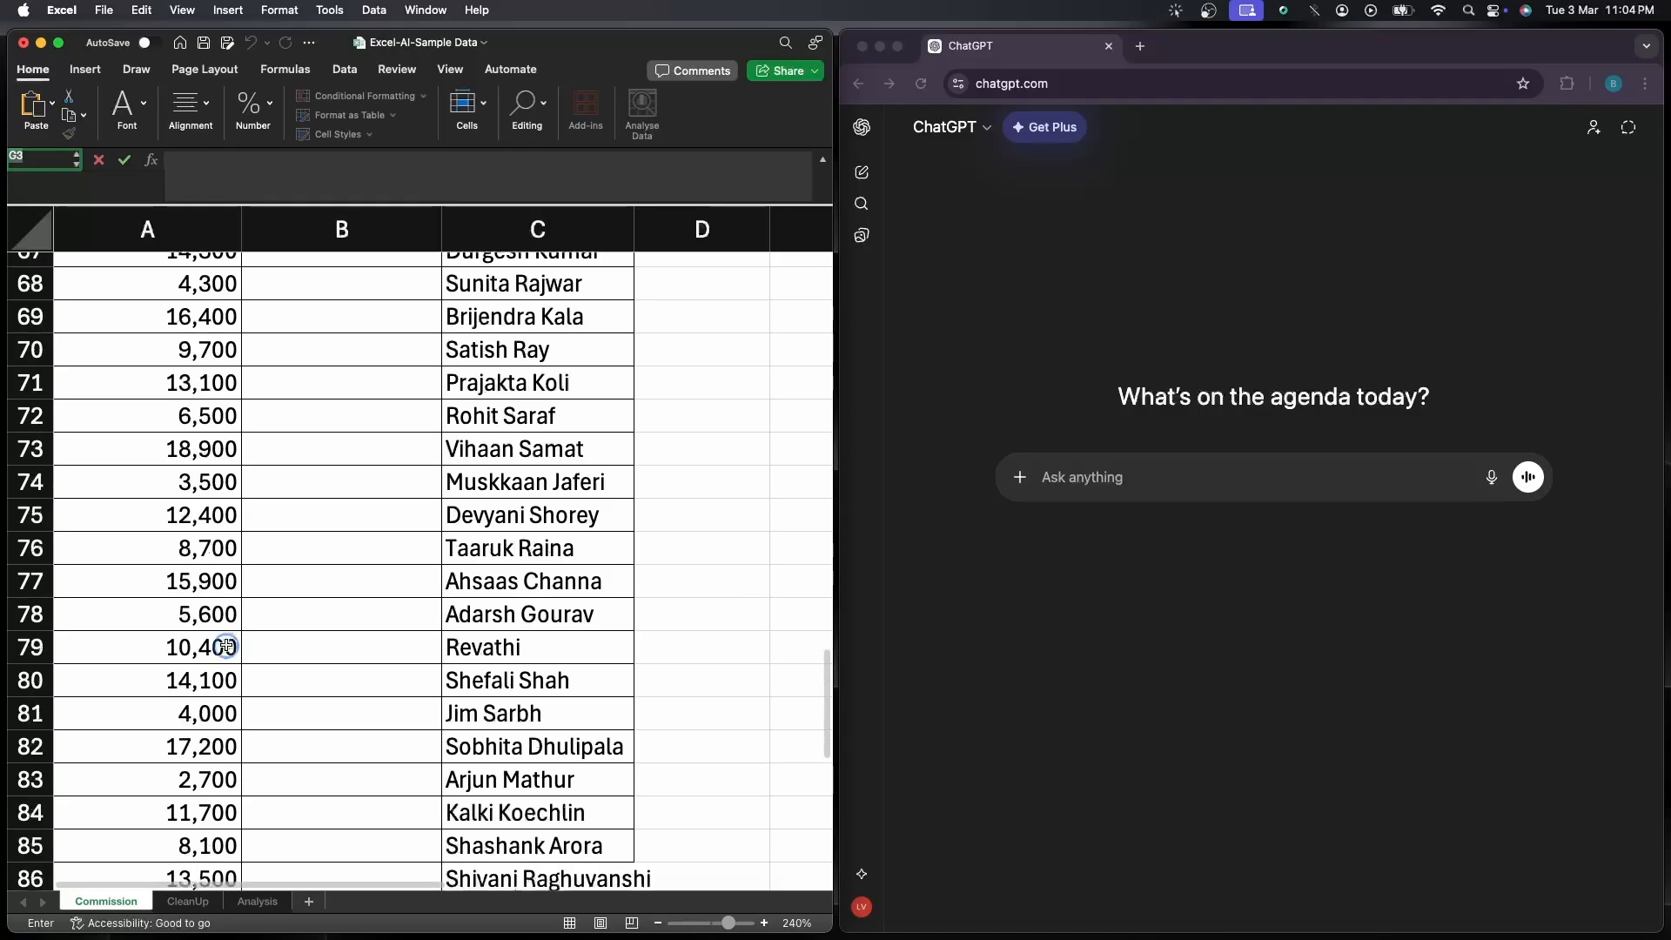
pyautogui.scroll(-7, 222, 675)
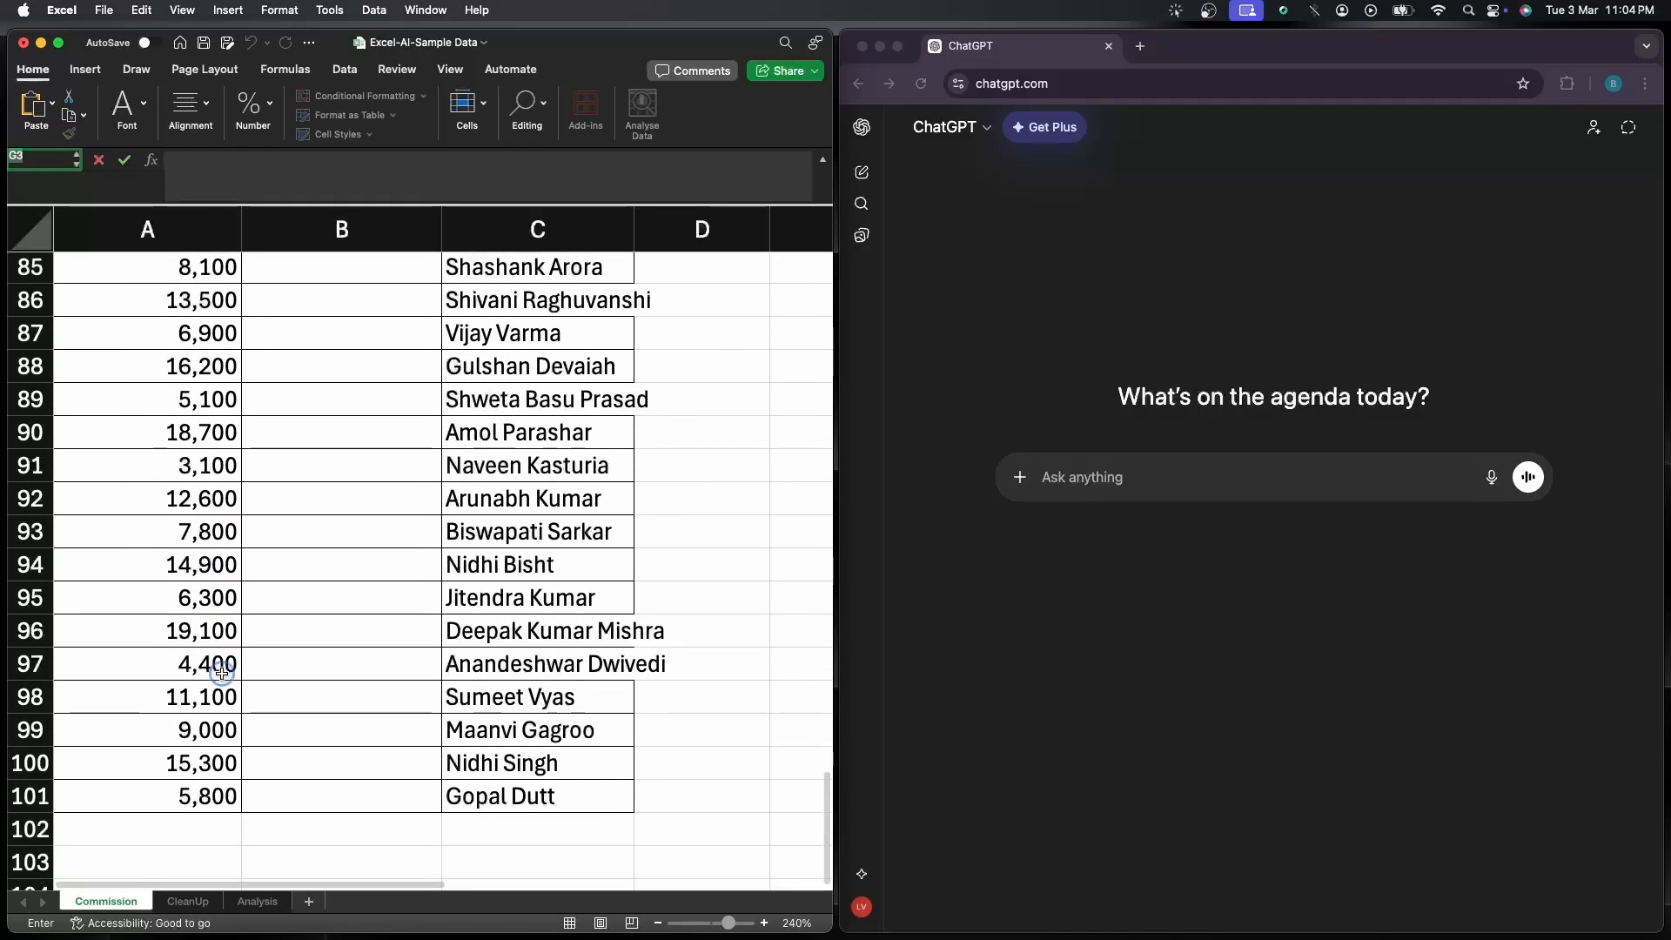
pyautogui.click(200, 794)
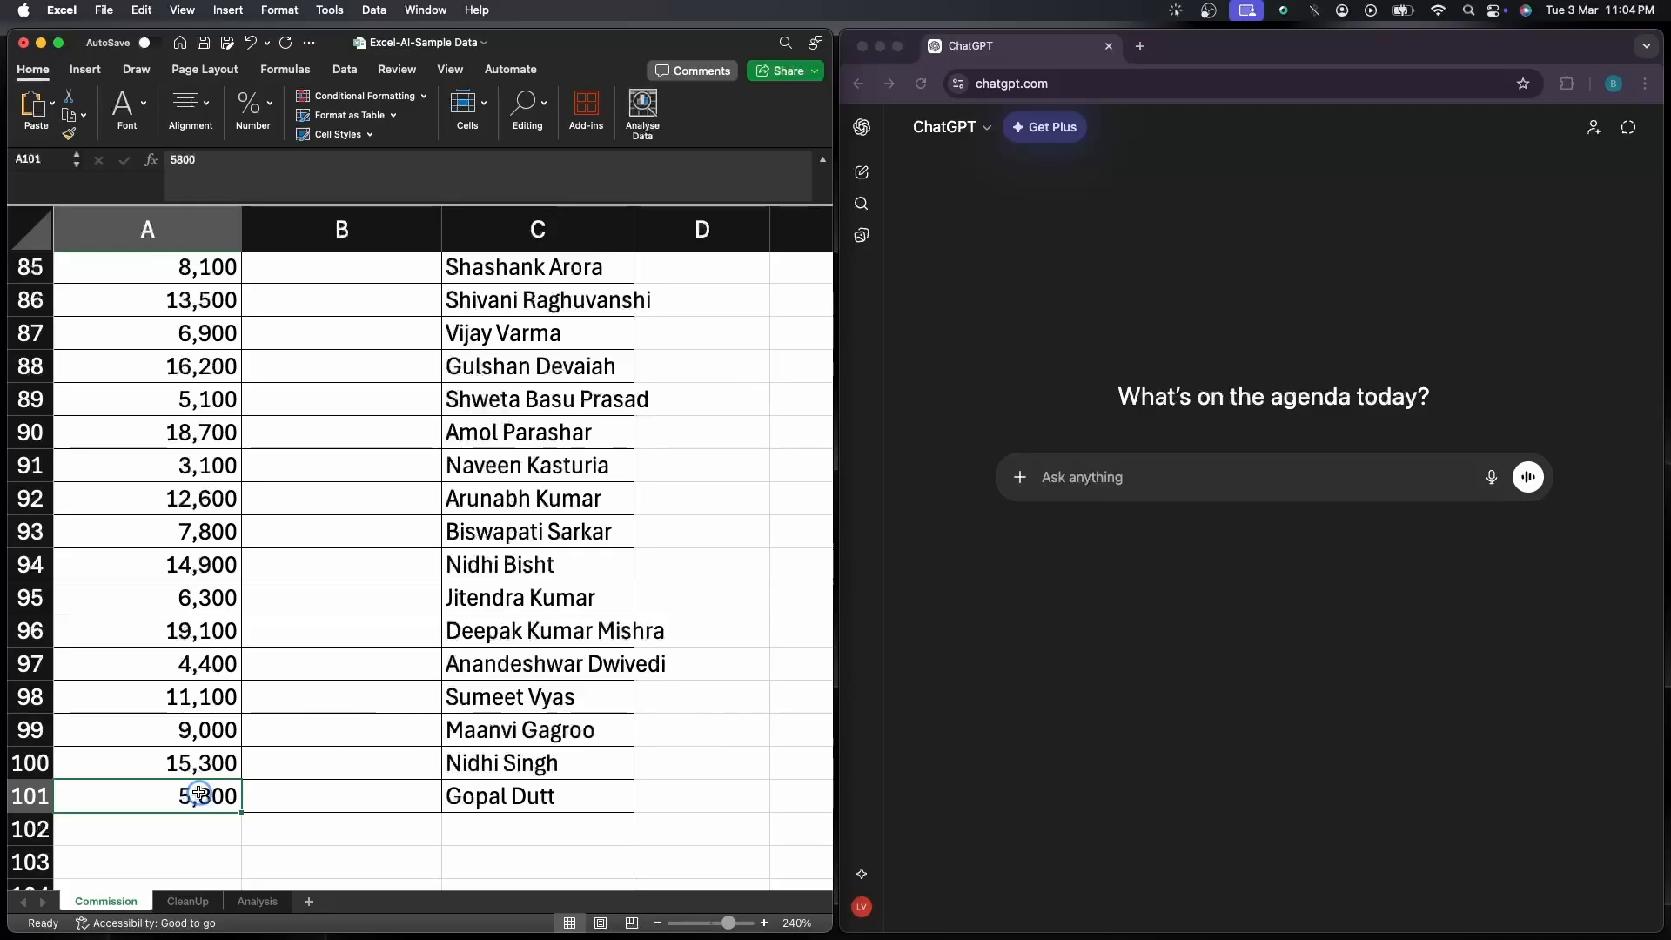
pyautogui.click(258, 795)
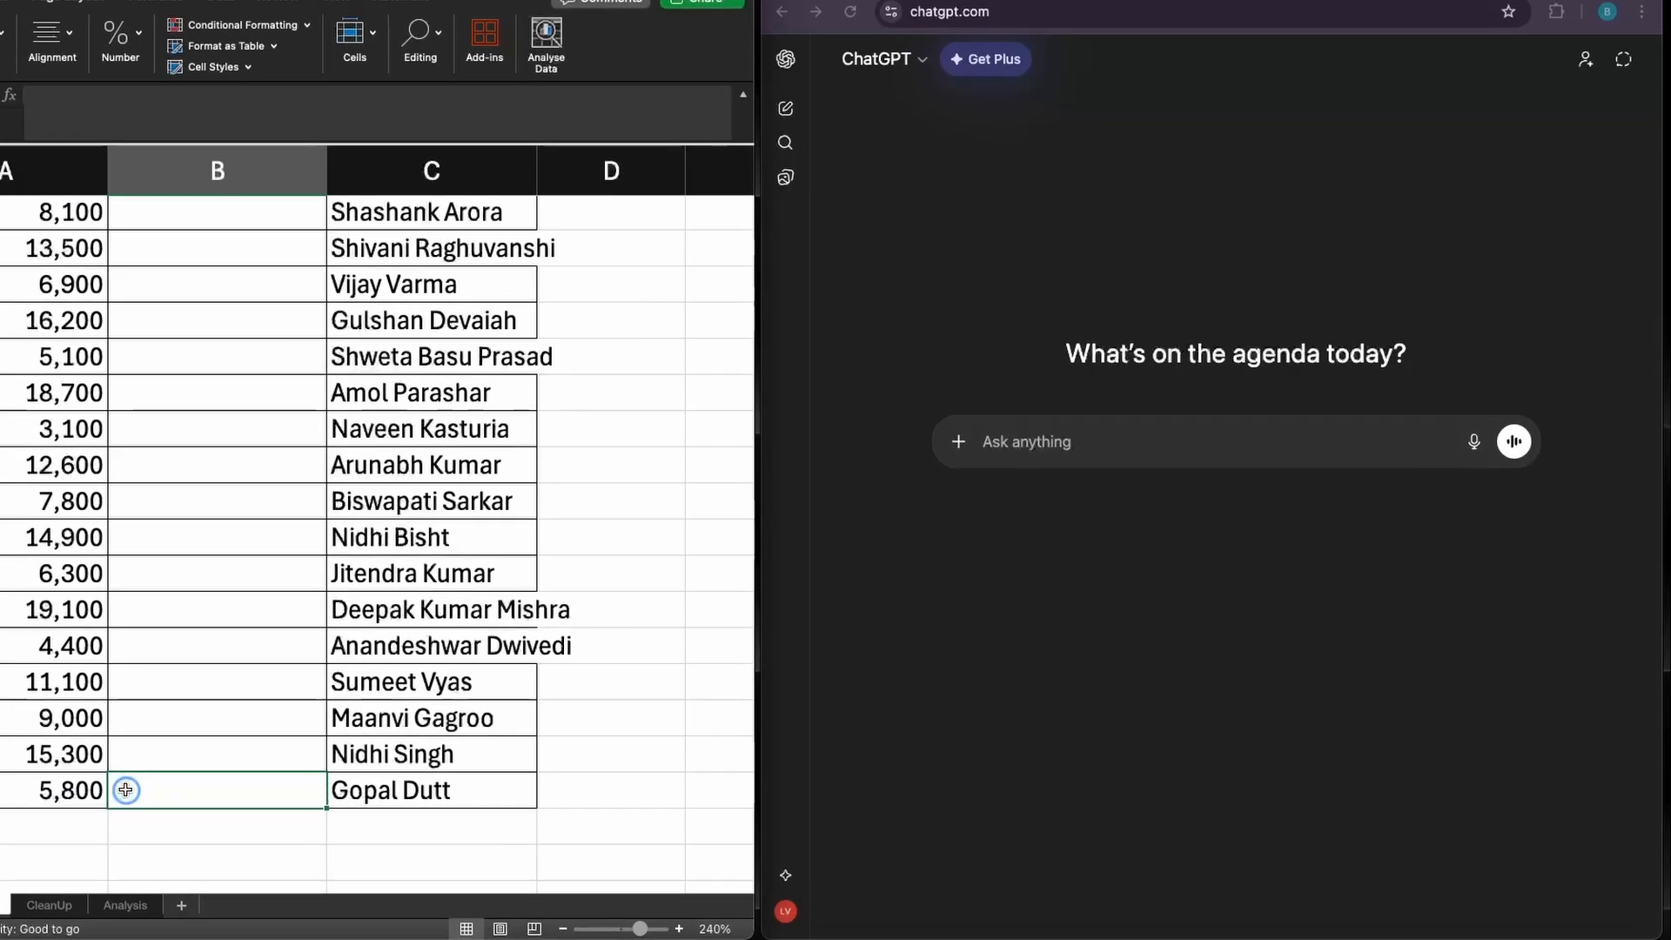
pyautogui.press('super+Up')
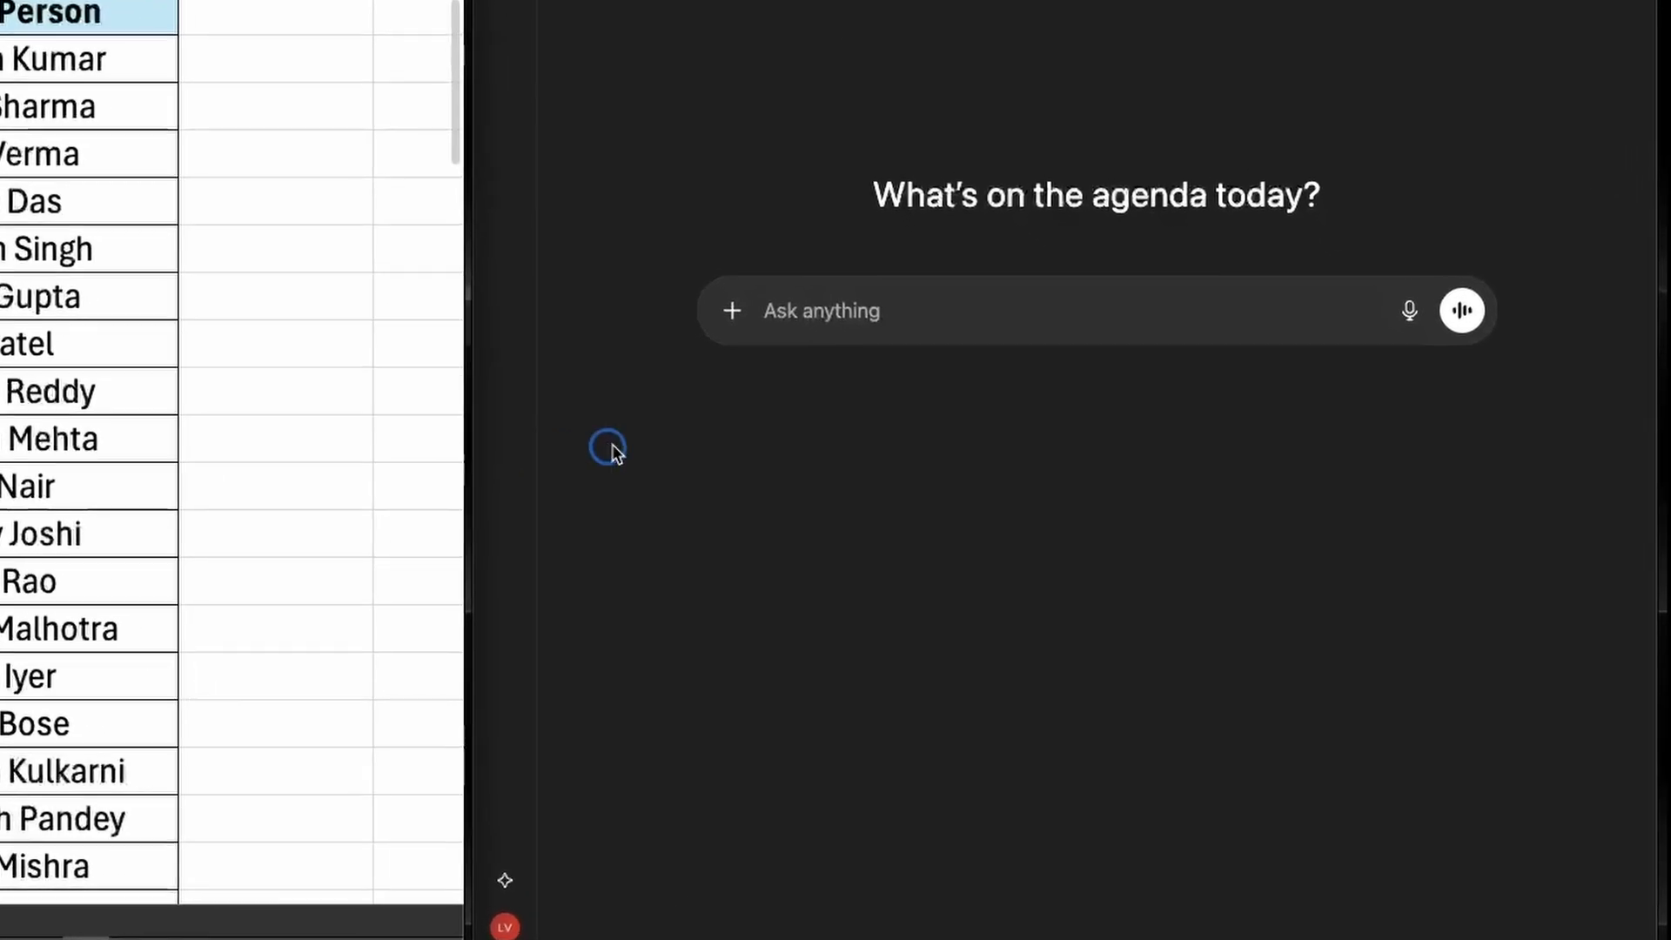
# Ask ChatGPT for an Excel B2 formula giving "Gold" if A2 is >10000, "Silver" if between 5000 and 10000, and "None" if lower
pyautogui.click(953, 377)
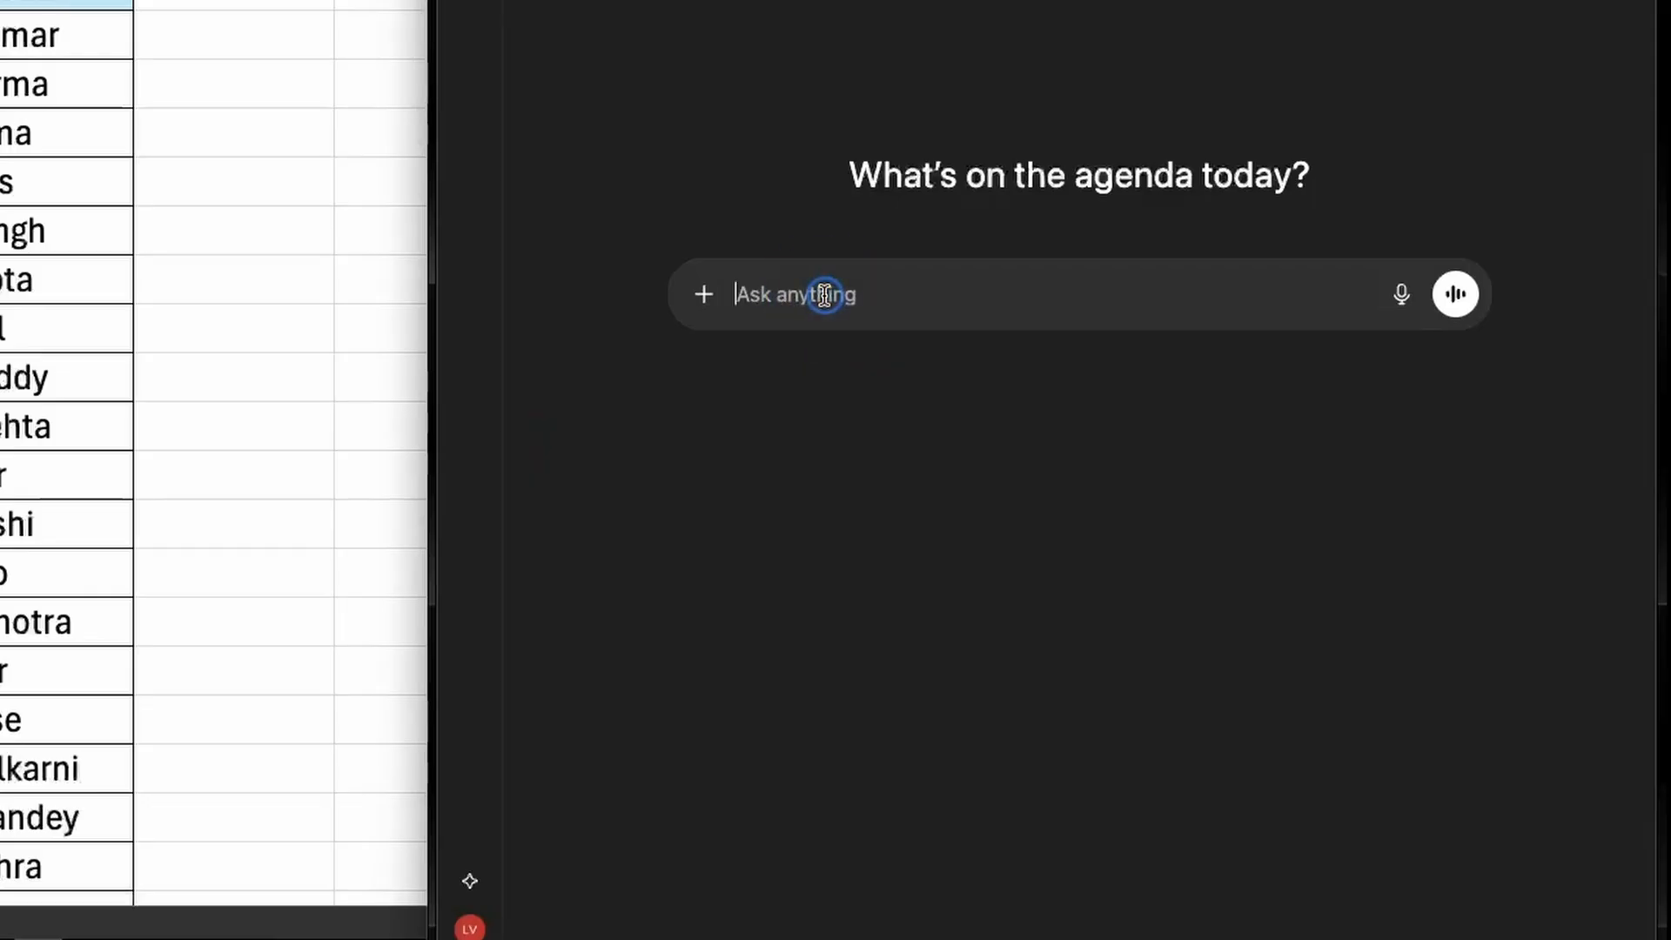
pyautogui.write('I am in Excel. Column A has sales numbers starting at A2. Write a formula for B2 that says "Gold" if A2 is >10000, "Silver" if A2 is between 5000 and 10000, and "None" if it is lower.')
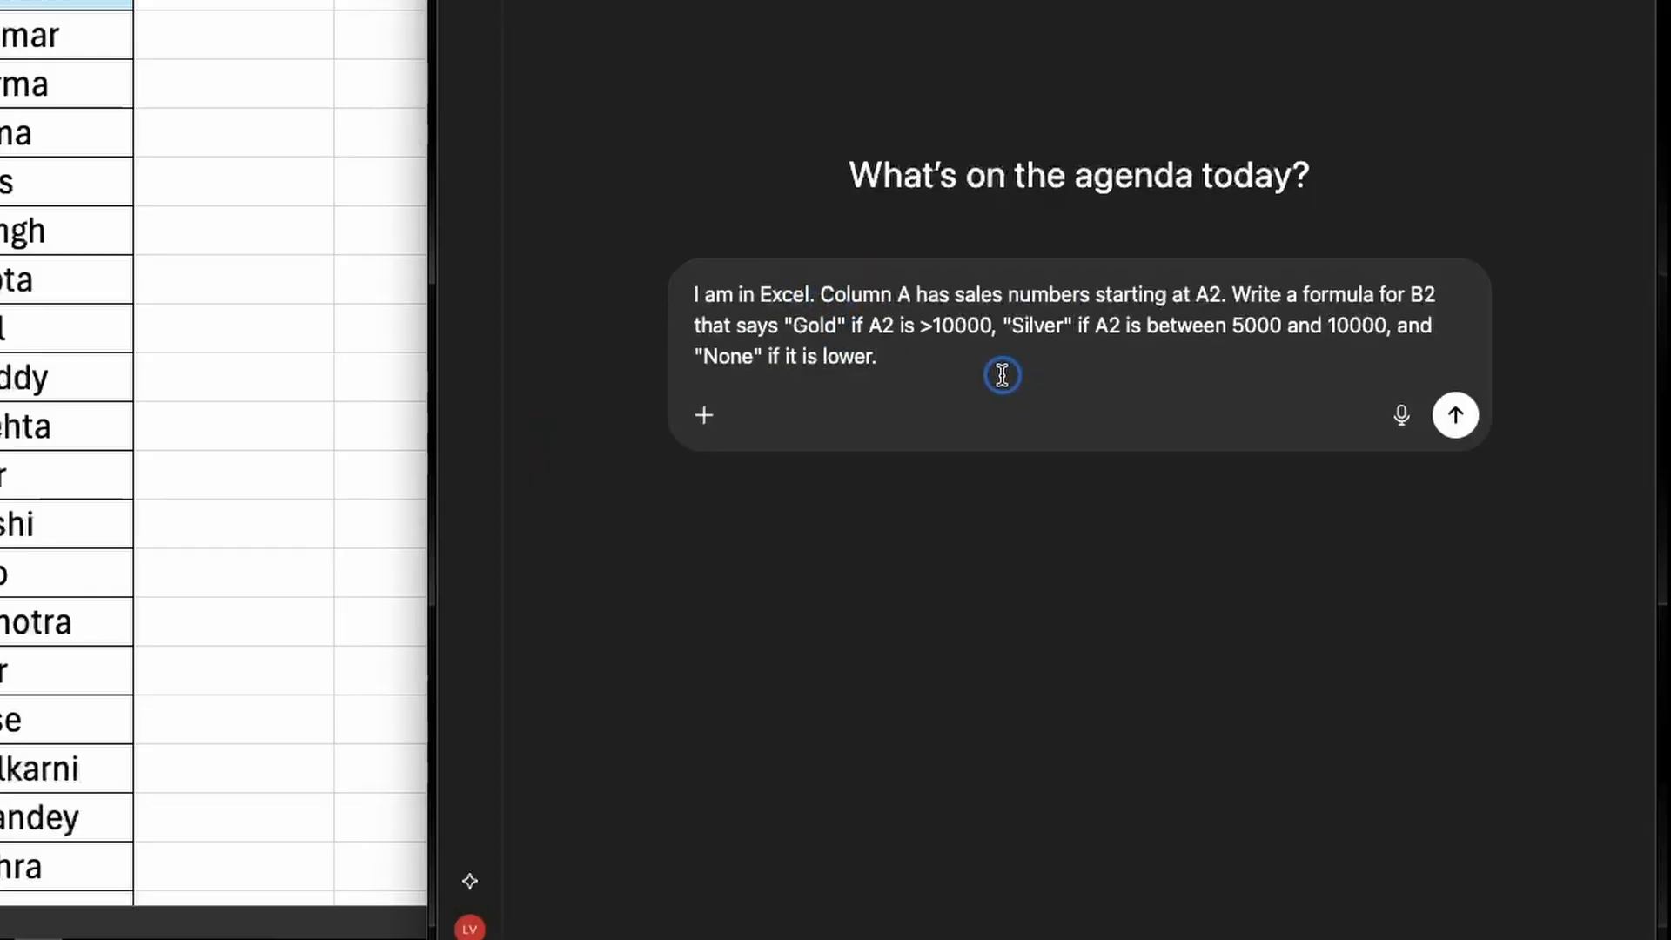
pyautogui.moveTo(823, 294); pyautogui.dragTo(1028, 439)
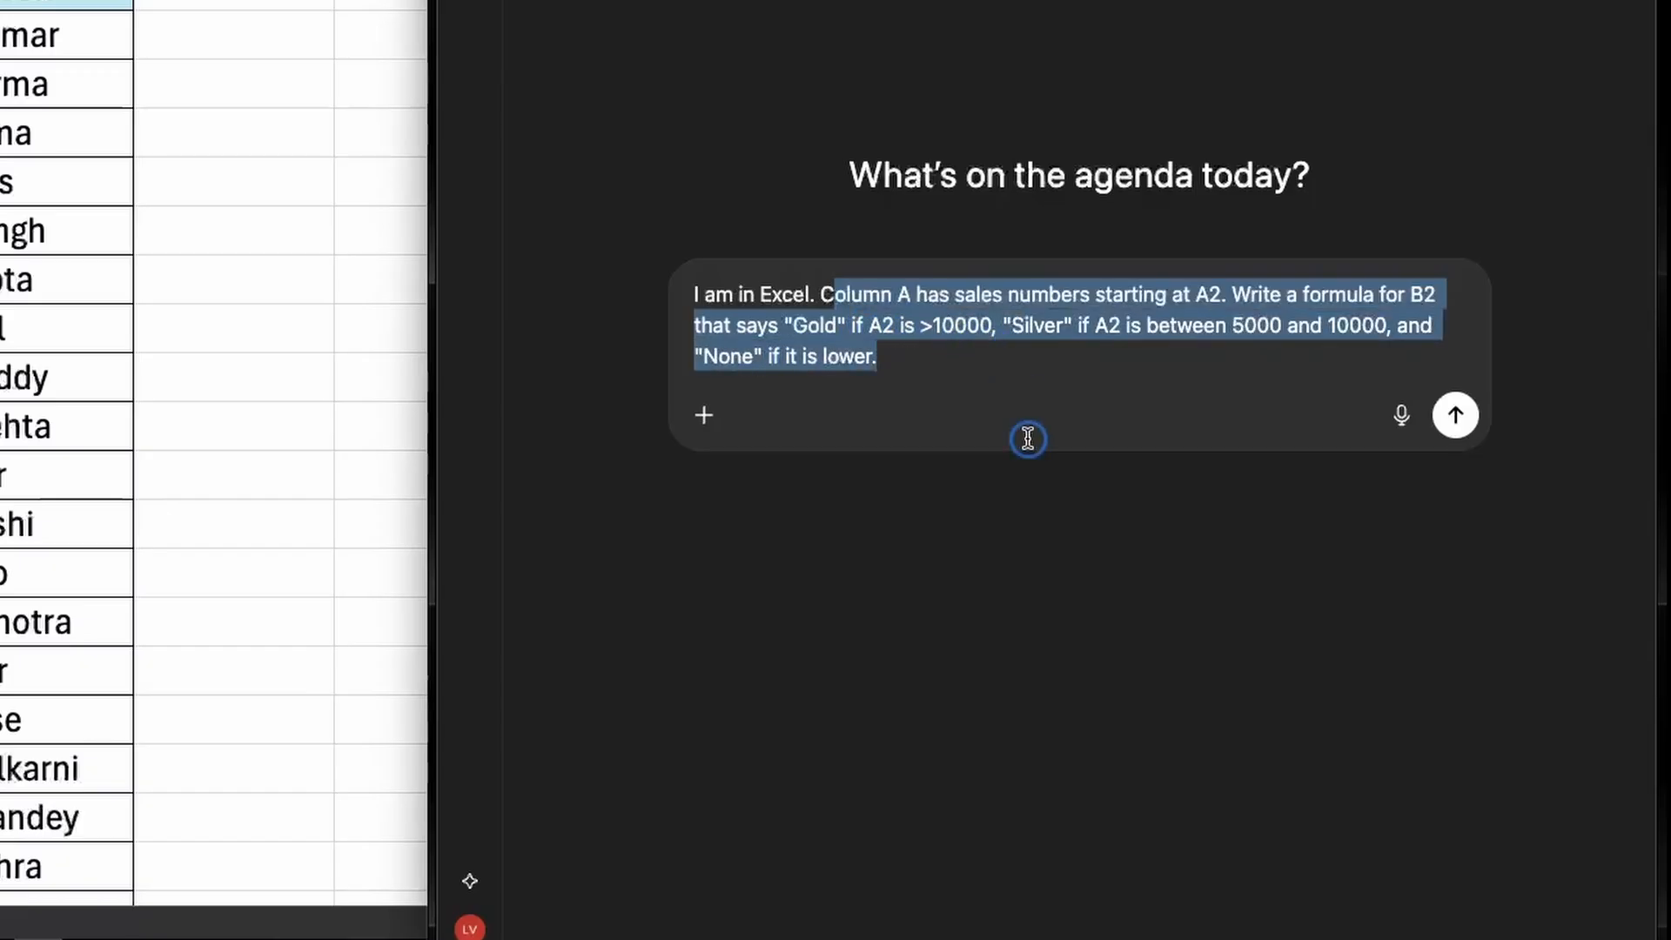
pyautogui.moveTo(1028, 439); pyautogui.dragTo(906, 364)
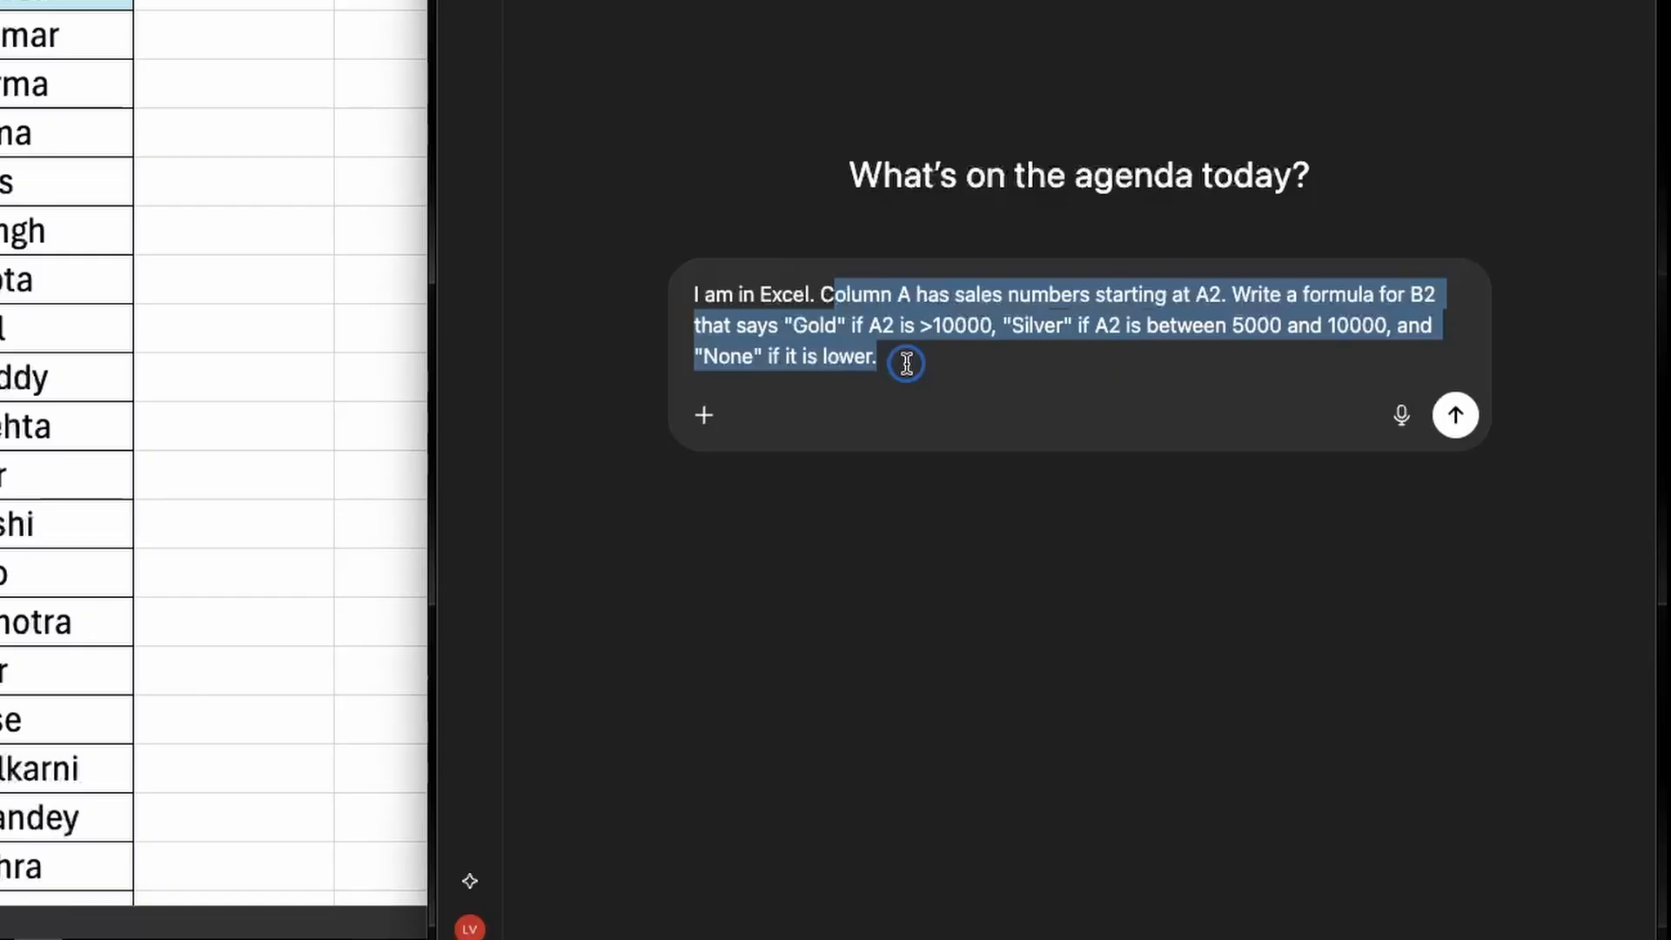
pyautogui.click(906, 364)
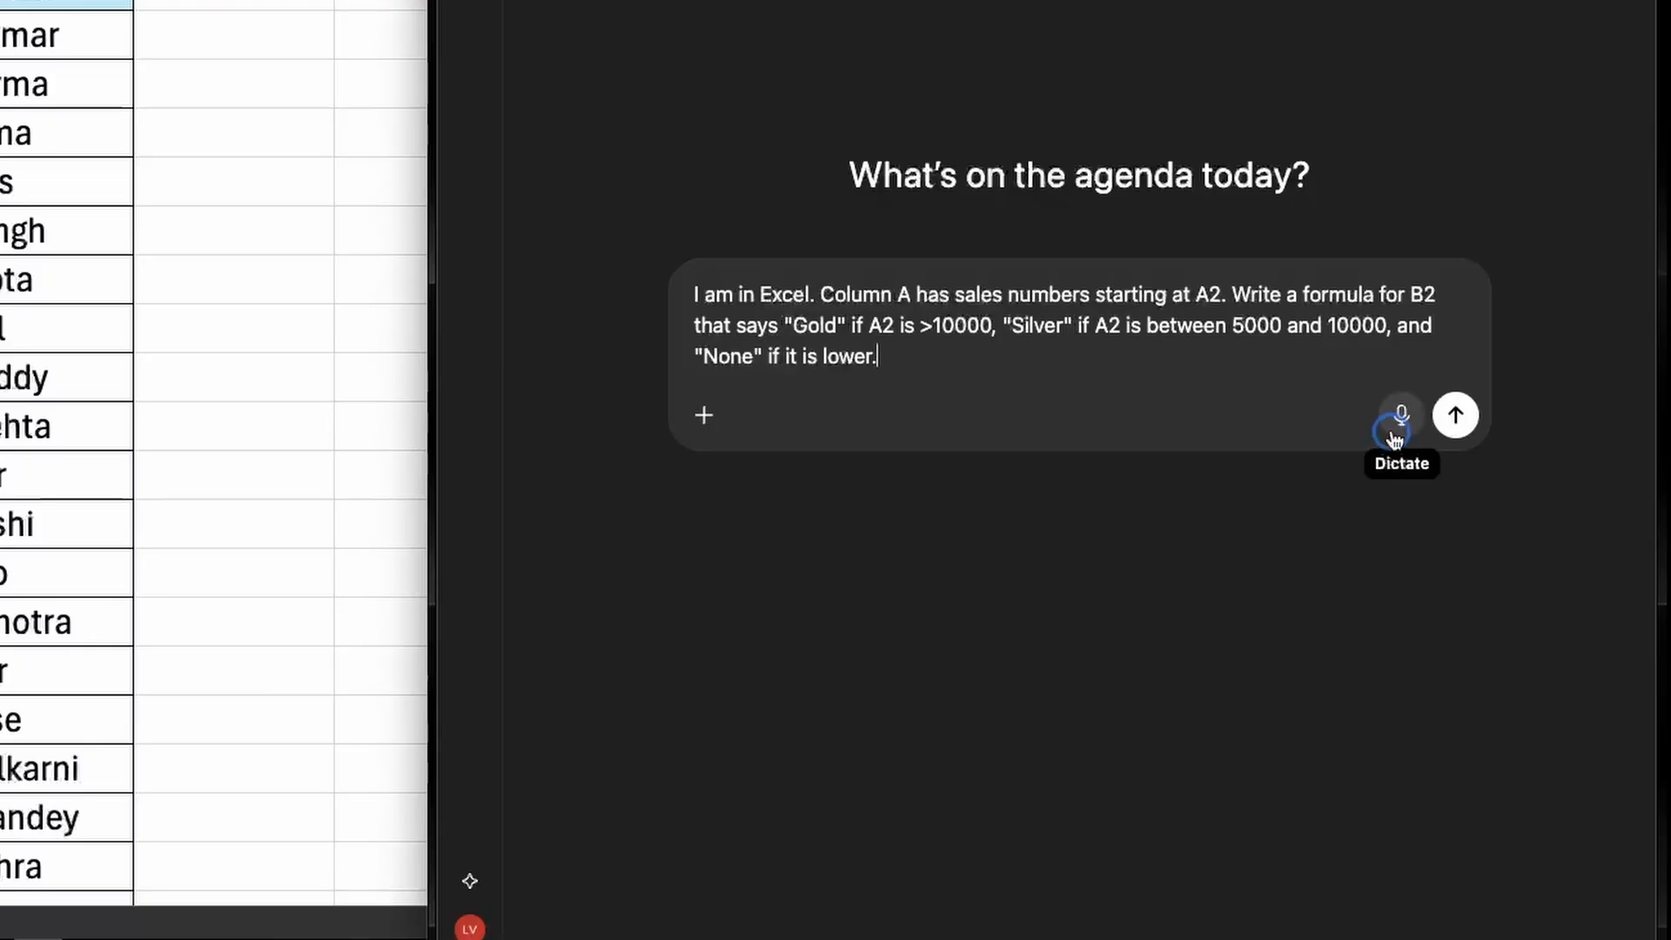
pyautogui.click(1458, 421)
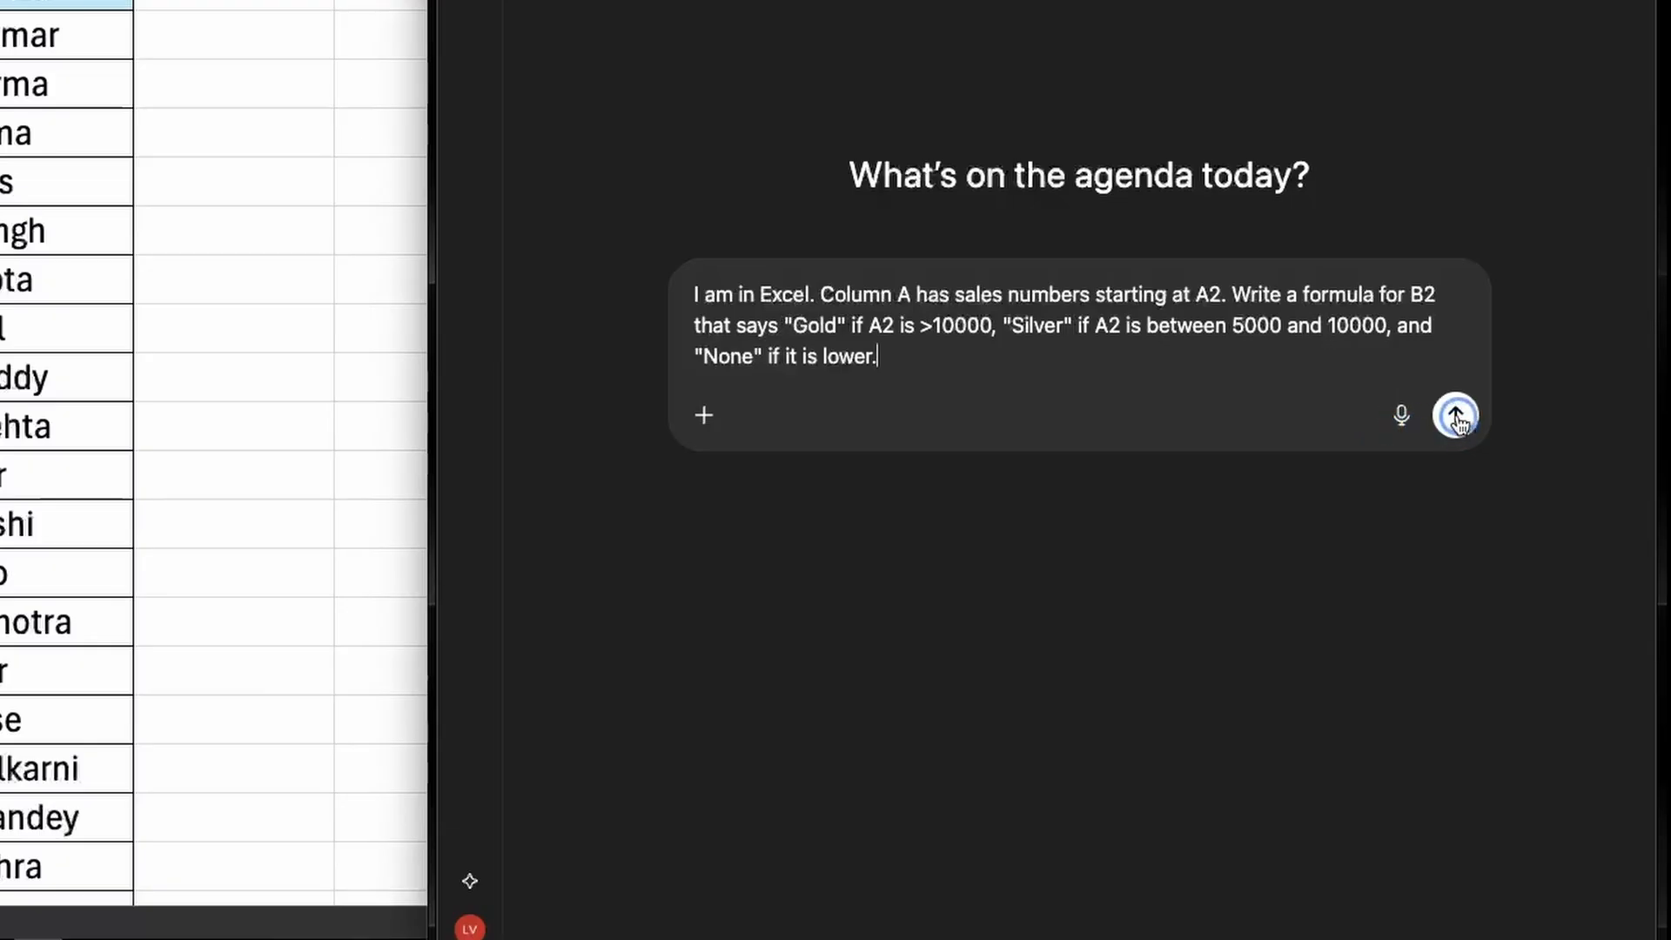
pyautogui.click(1457, 417)
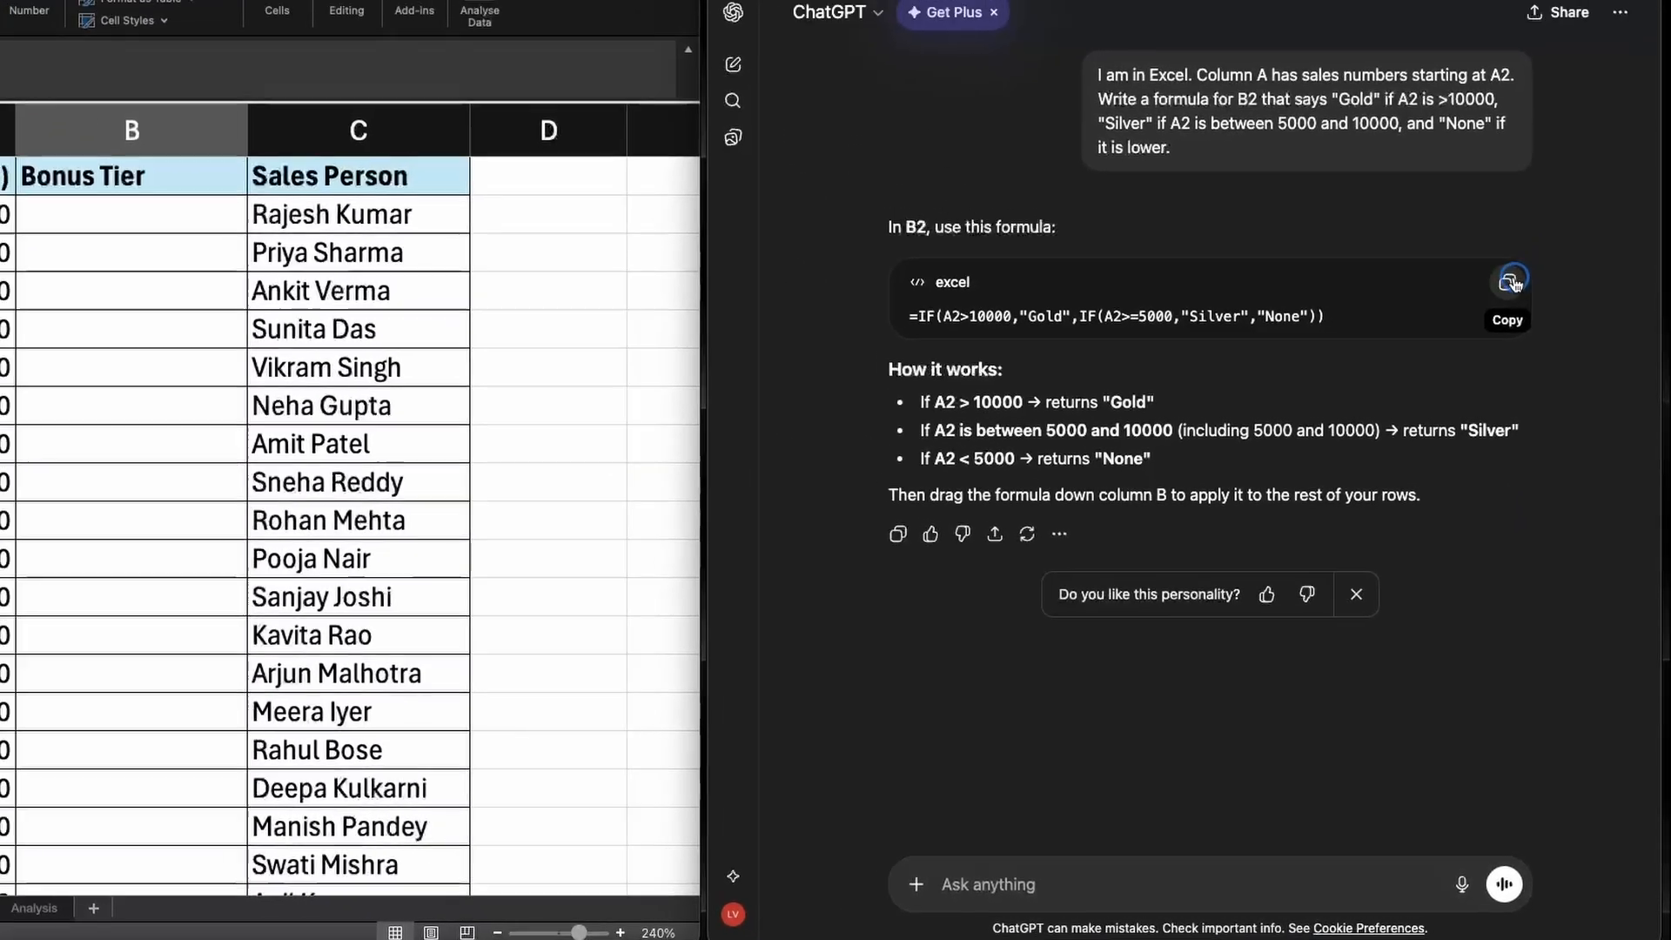
# Copy ChatGPT's formula =IF(A2>10000,"Gold",IF(A2>=5000,"Silver","None")) into Excel cell B2 and fill it down the Bonus Tier column
pyautogui.click(1510, 283)
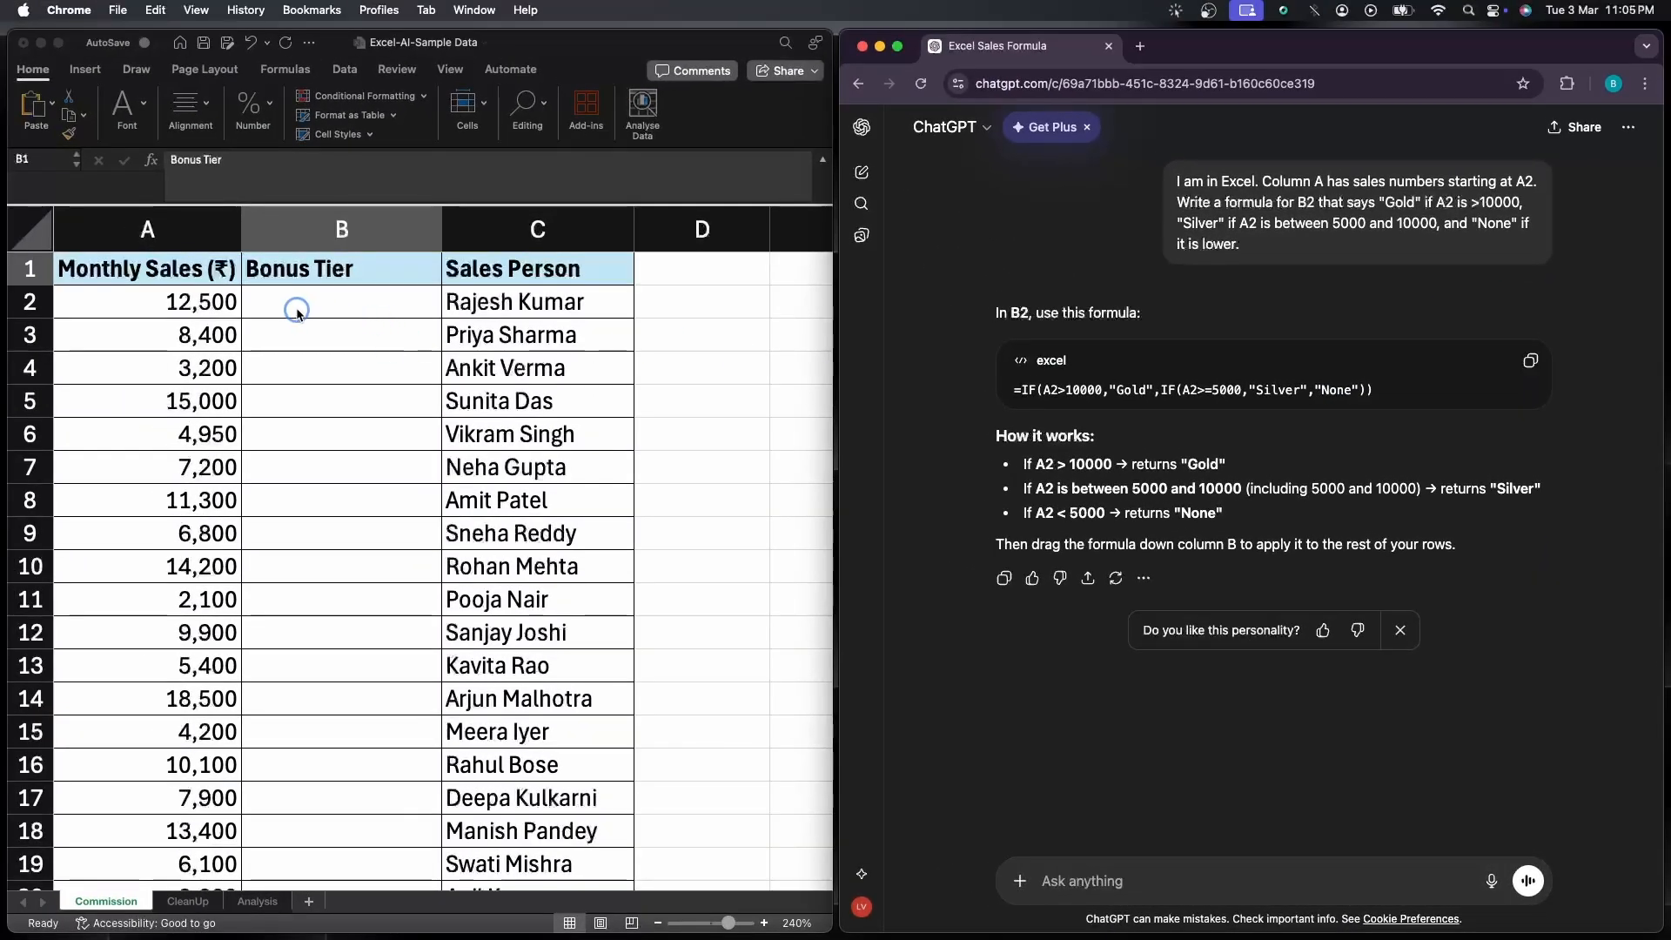
pyautogui.click(297, 311)
pyautogui.doubleClick(292, 309)
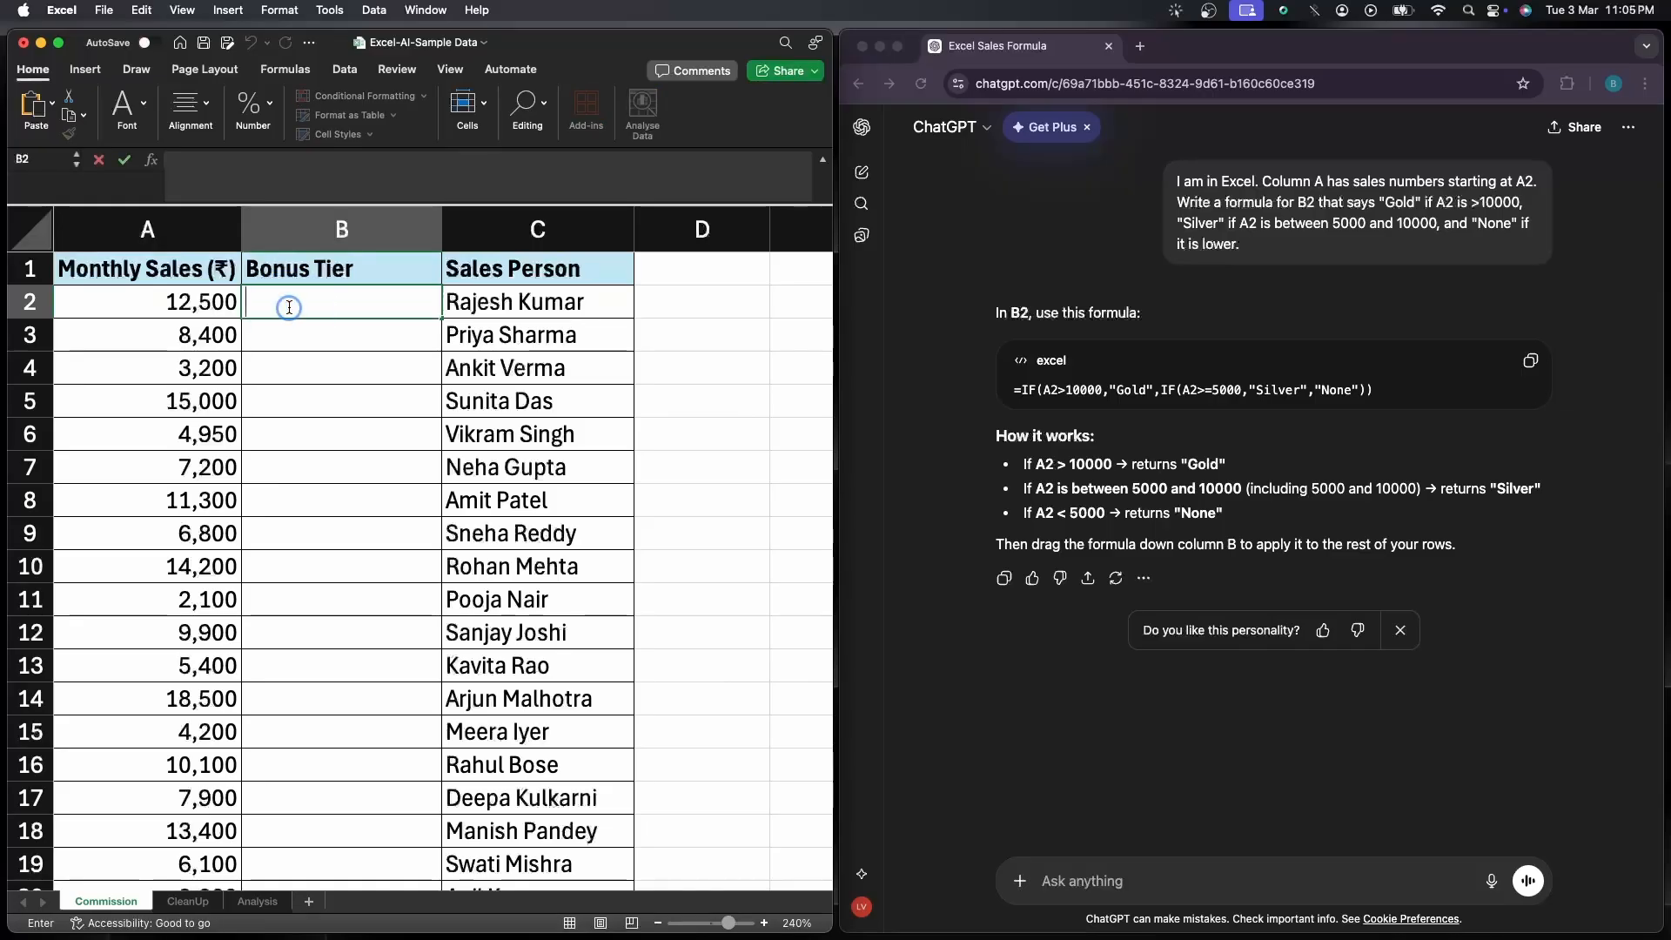
pyautogui.press('cmd+v')
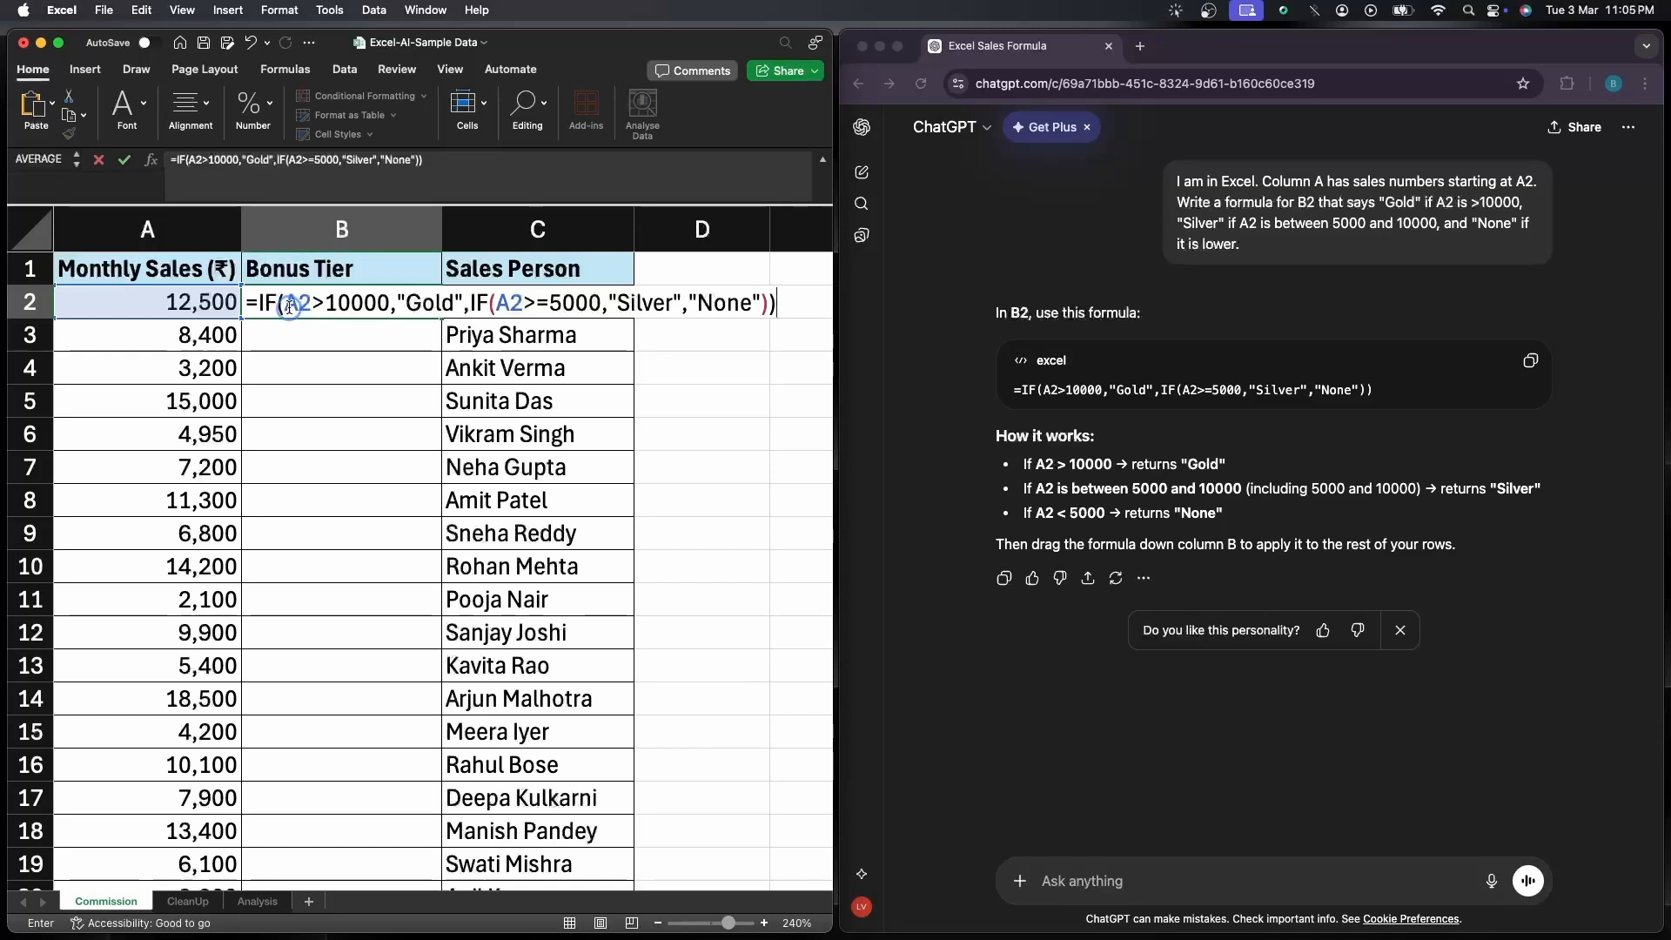
pyautogui.press('Return')
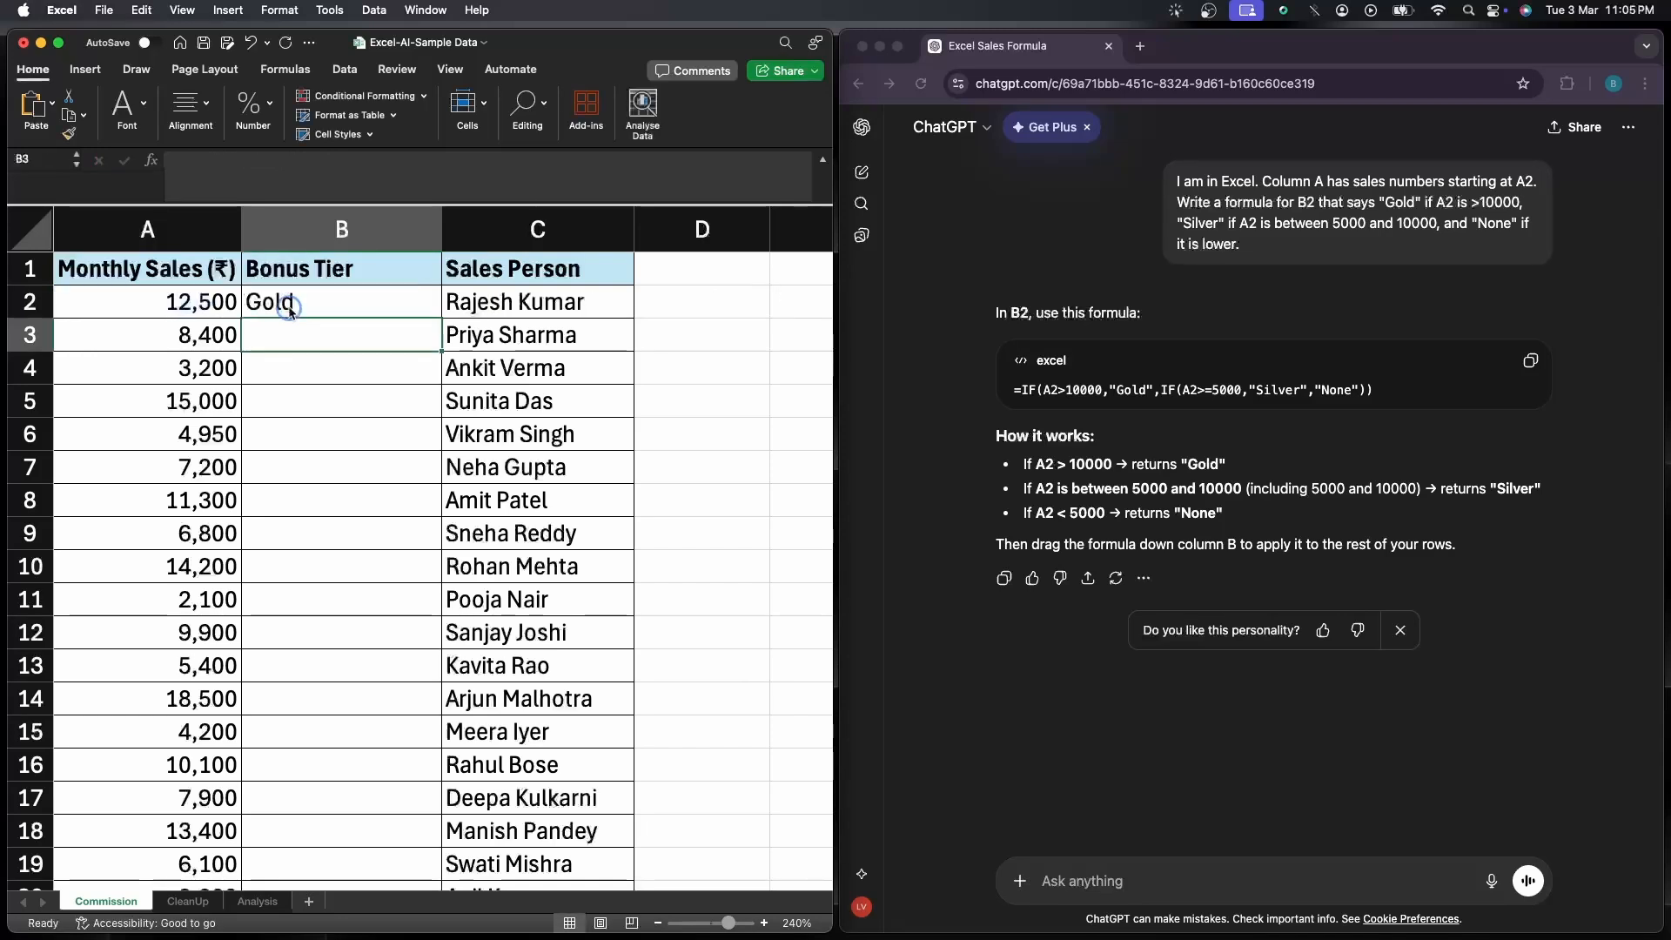
pyautogui.click(290, 309)
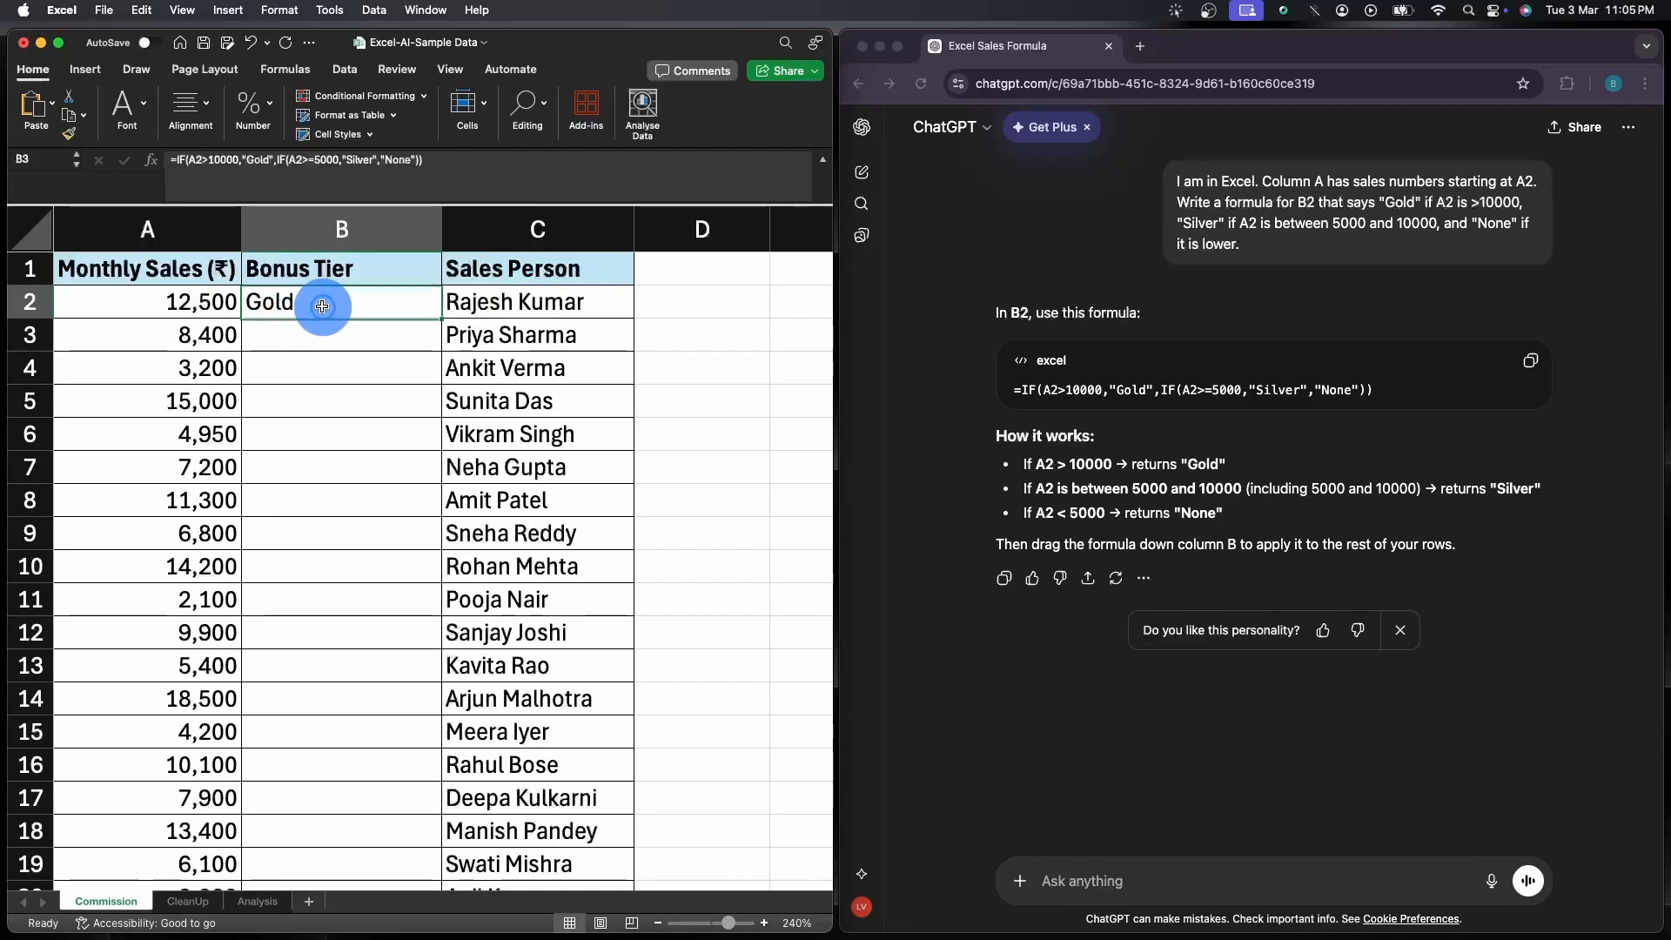
pyautogui.doubleClick(441, 319)
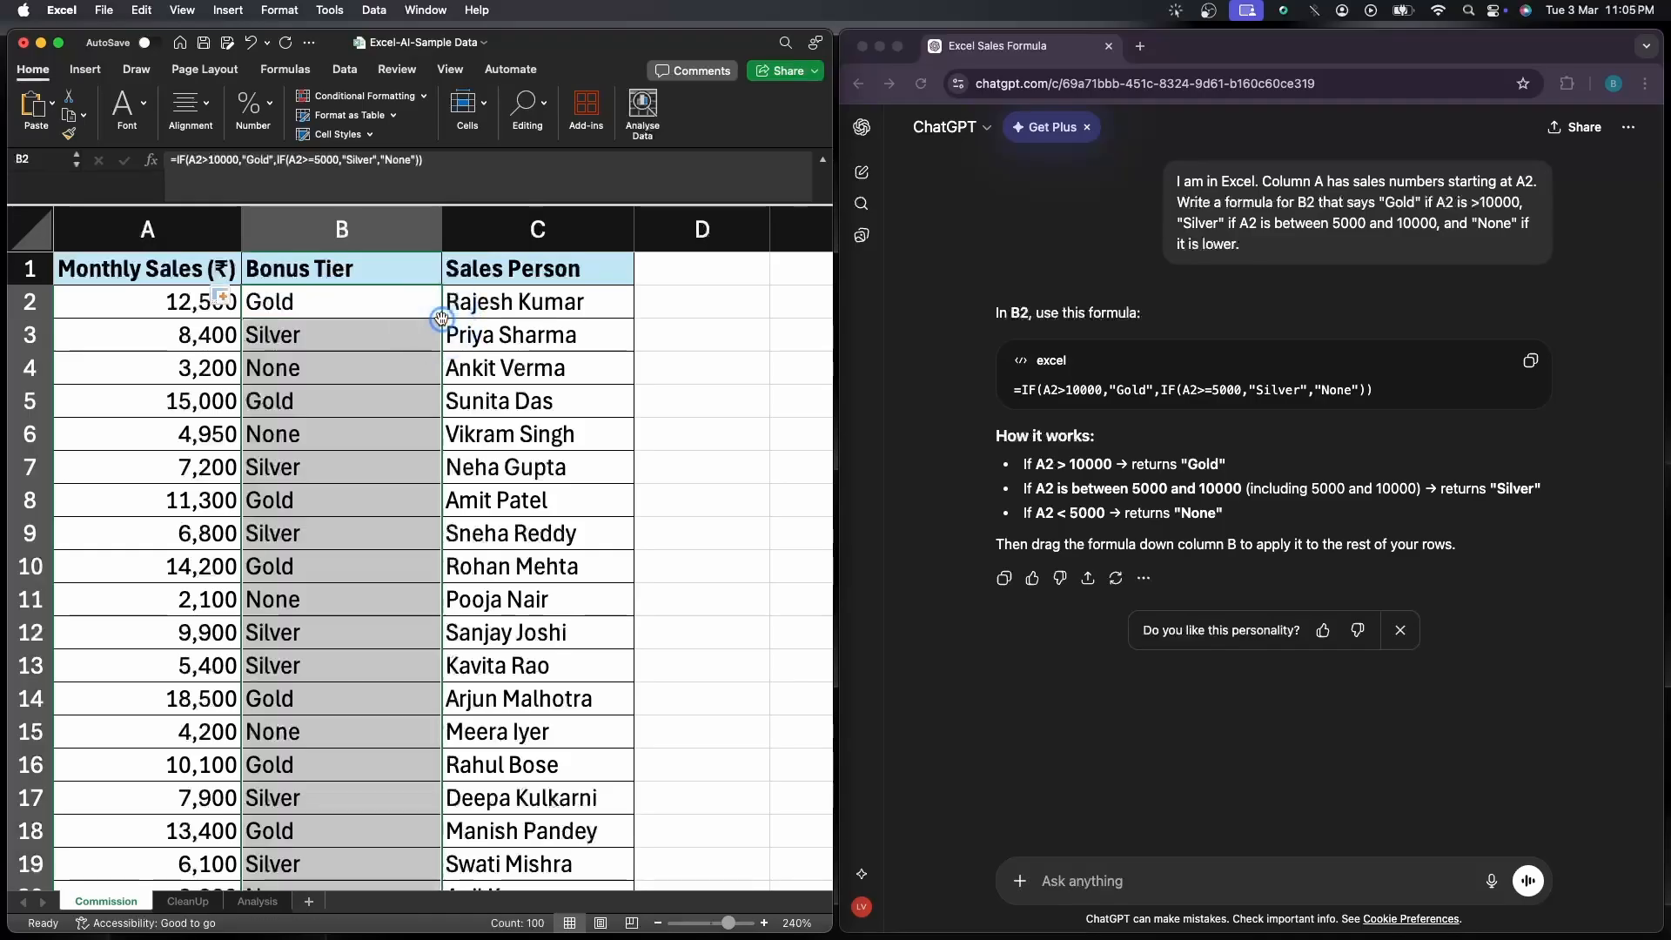
# Check the Bonus Tier results against the monthly sales figures through row 101, including rows 97 and 101
pyautogui.scroll(-10, 433, 342)
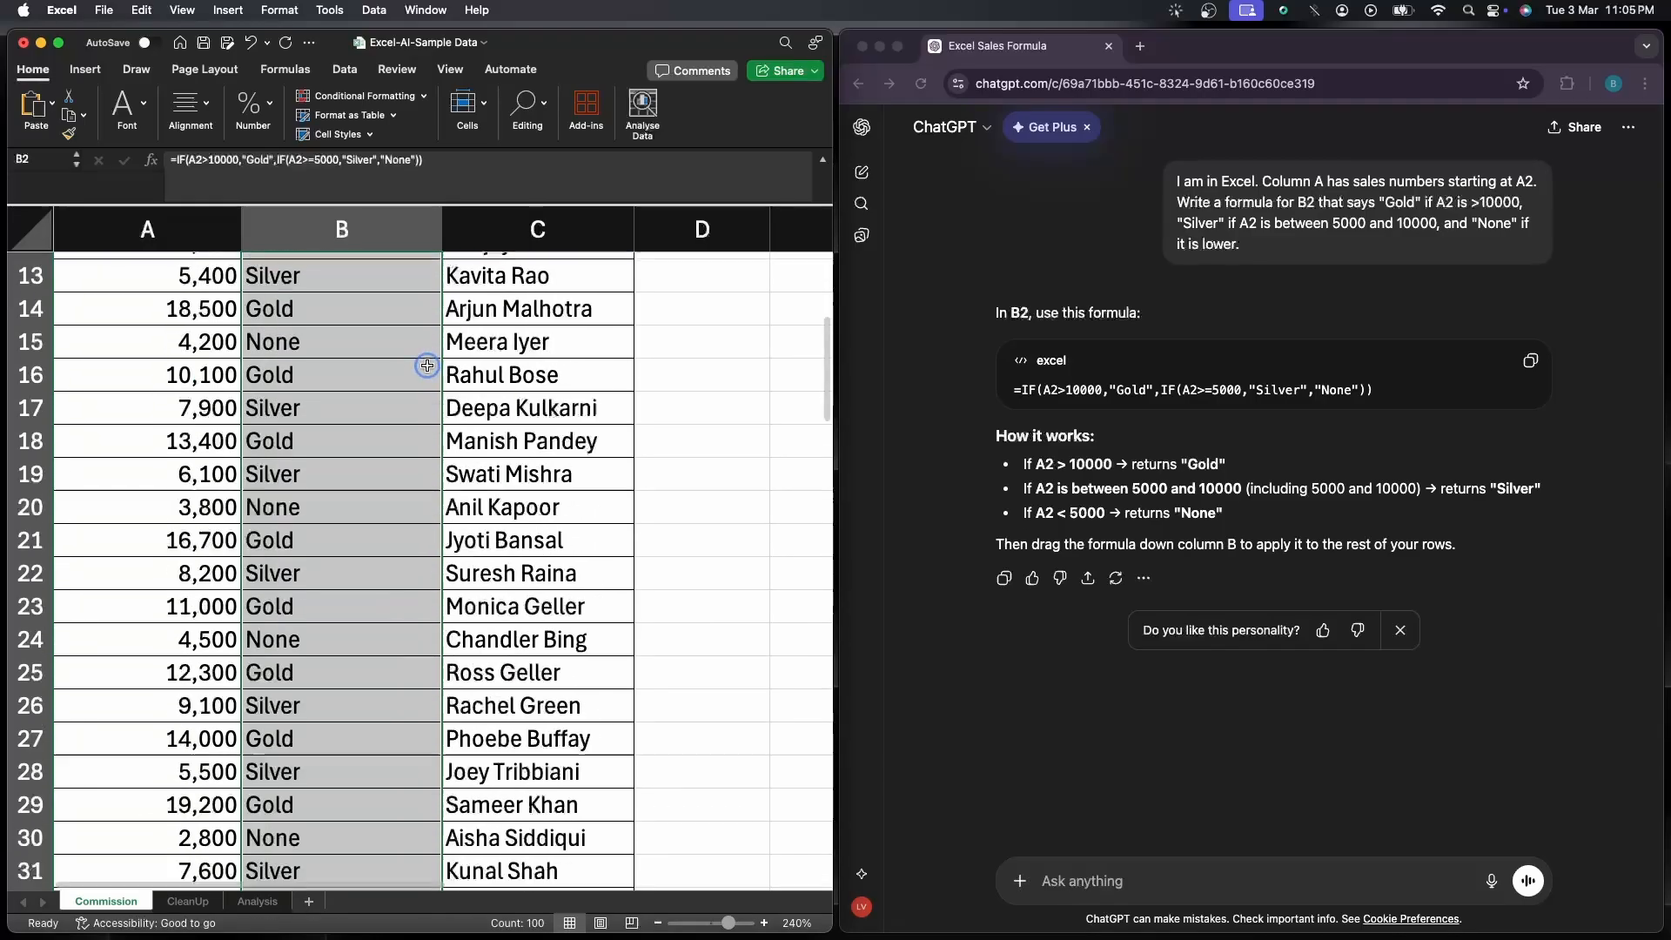
pyautogui.scroll(-9, 421, 396)
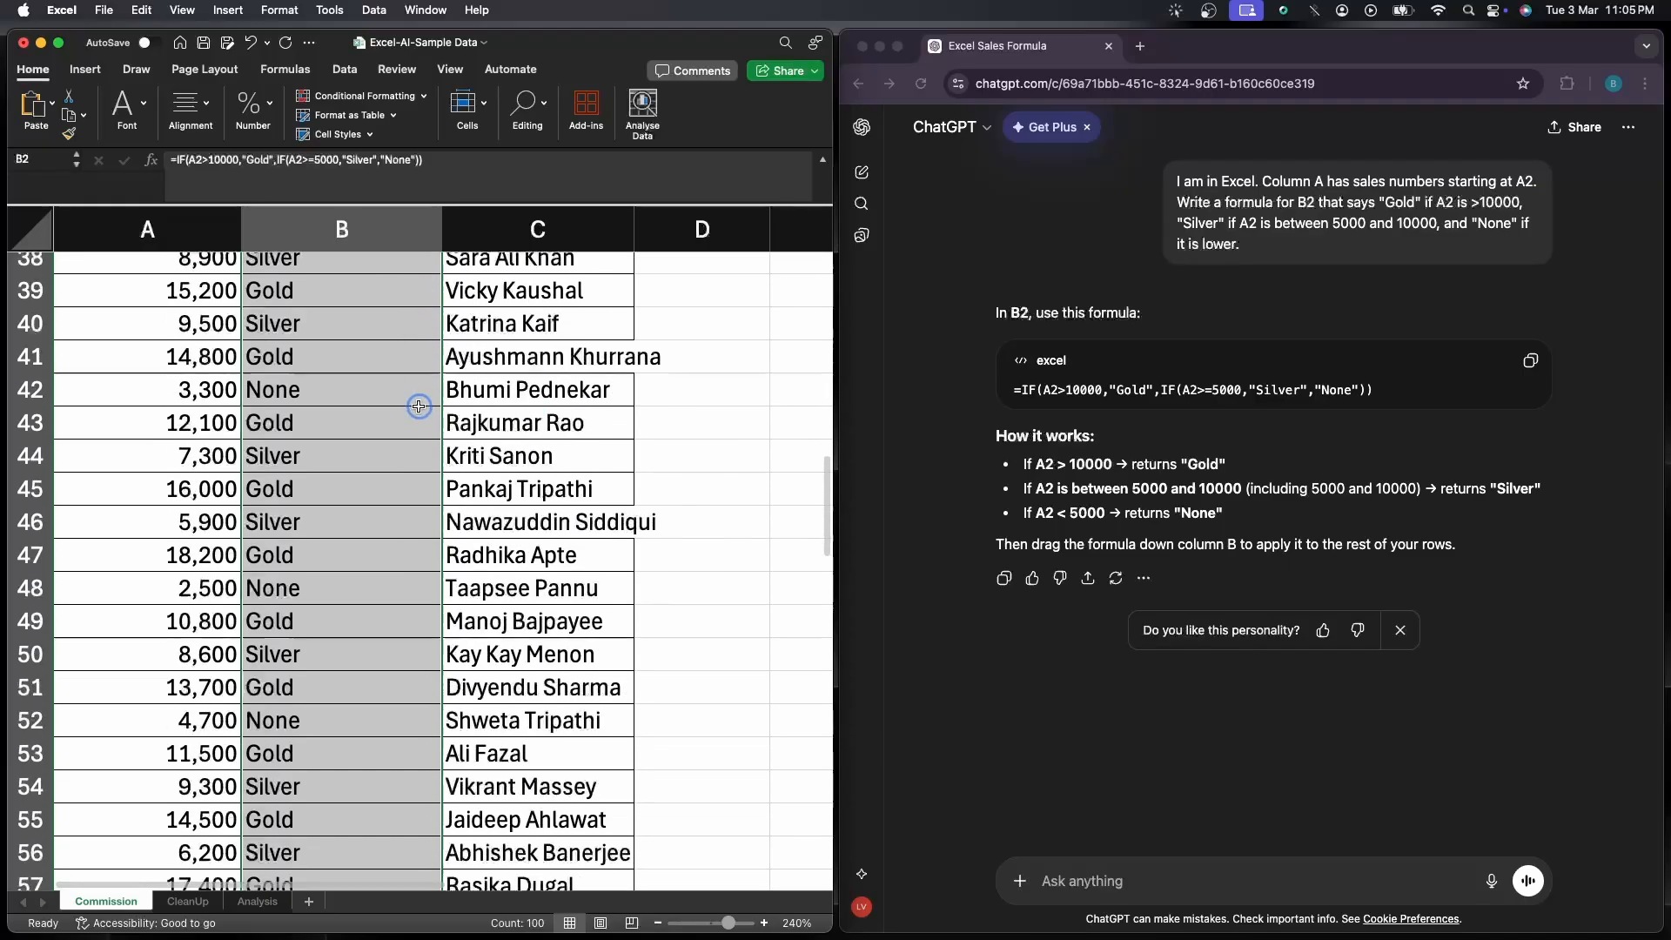
pyautogui.scroll(-10, 417, 413)
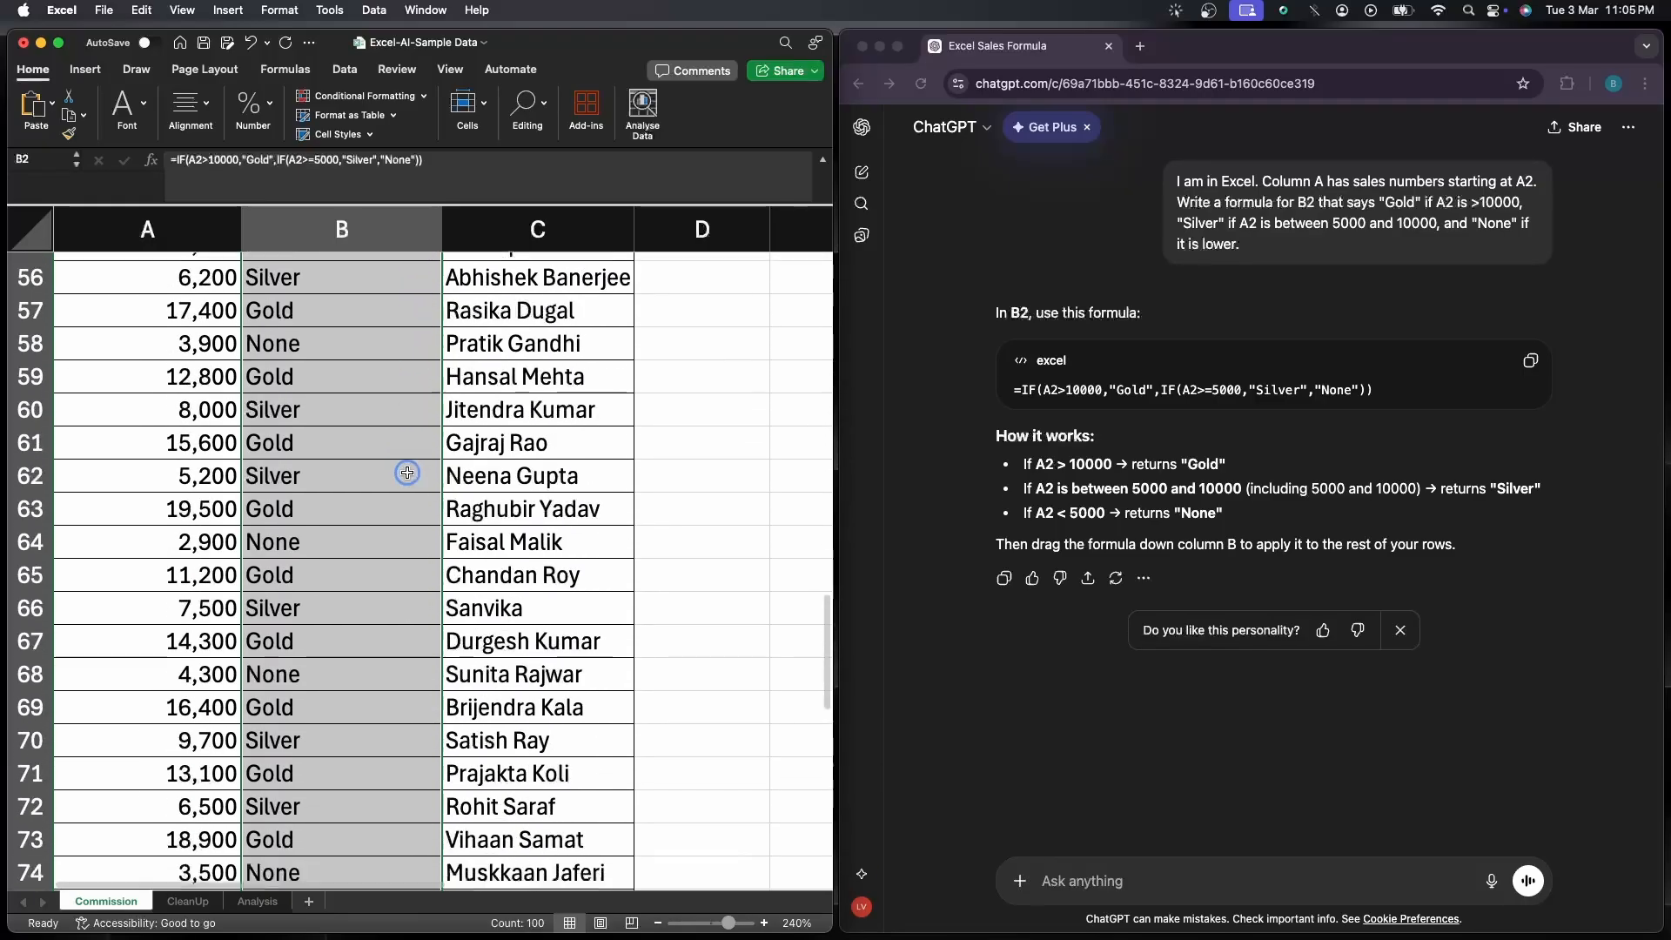
pyautogui.scroll(-8, 405, 483)
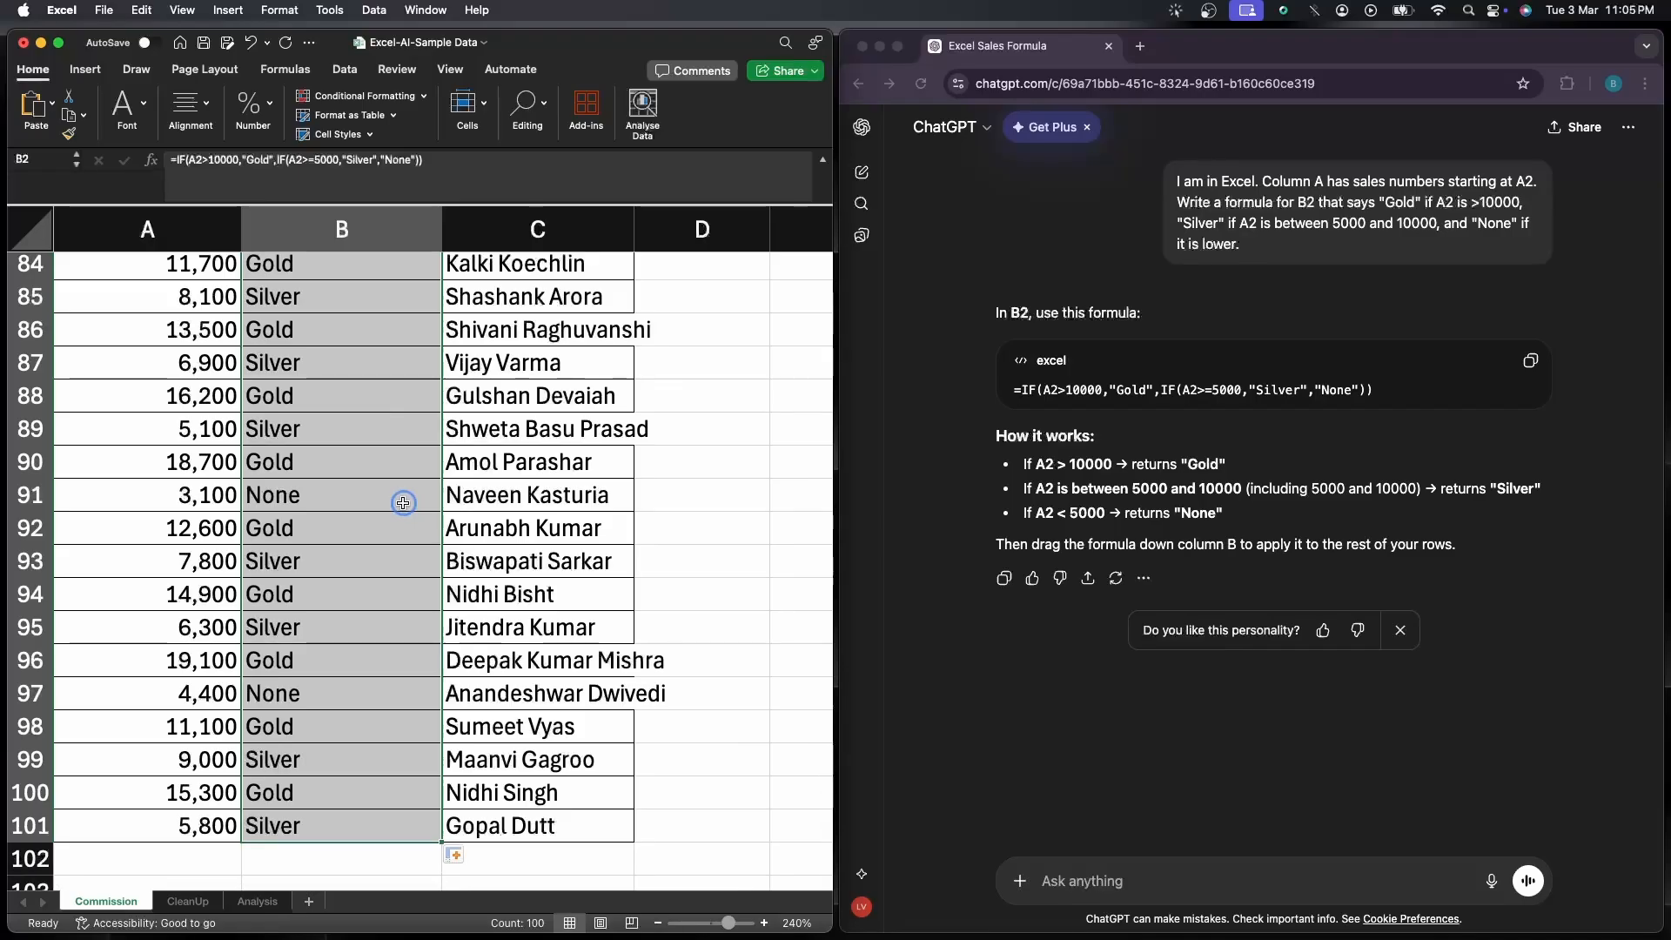
pyautogui.scroll(-3, 401, 496)
pyautogui.click(258, 611)
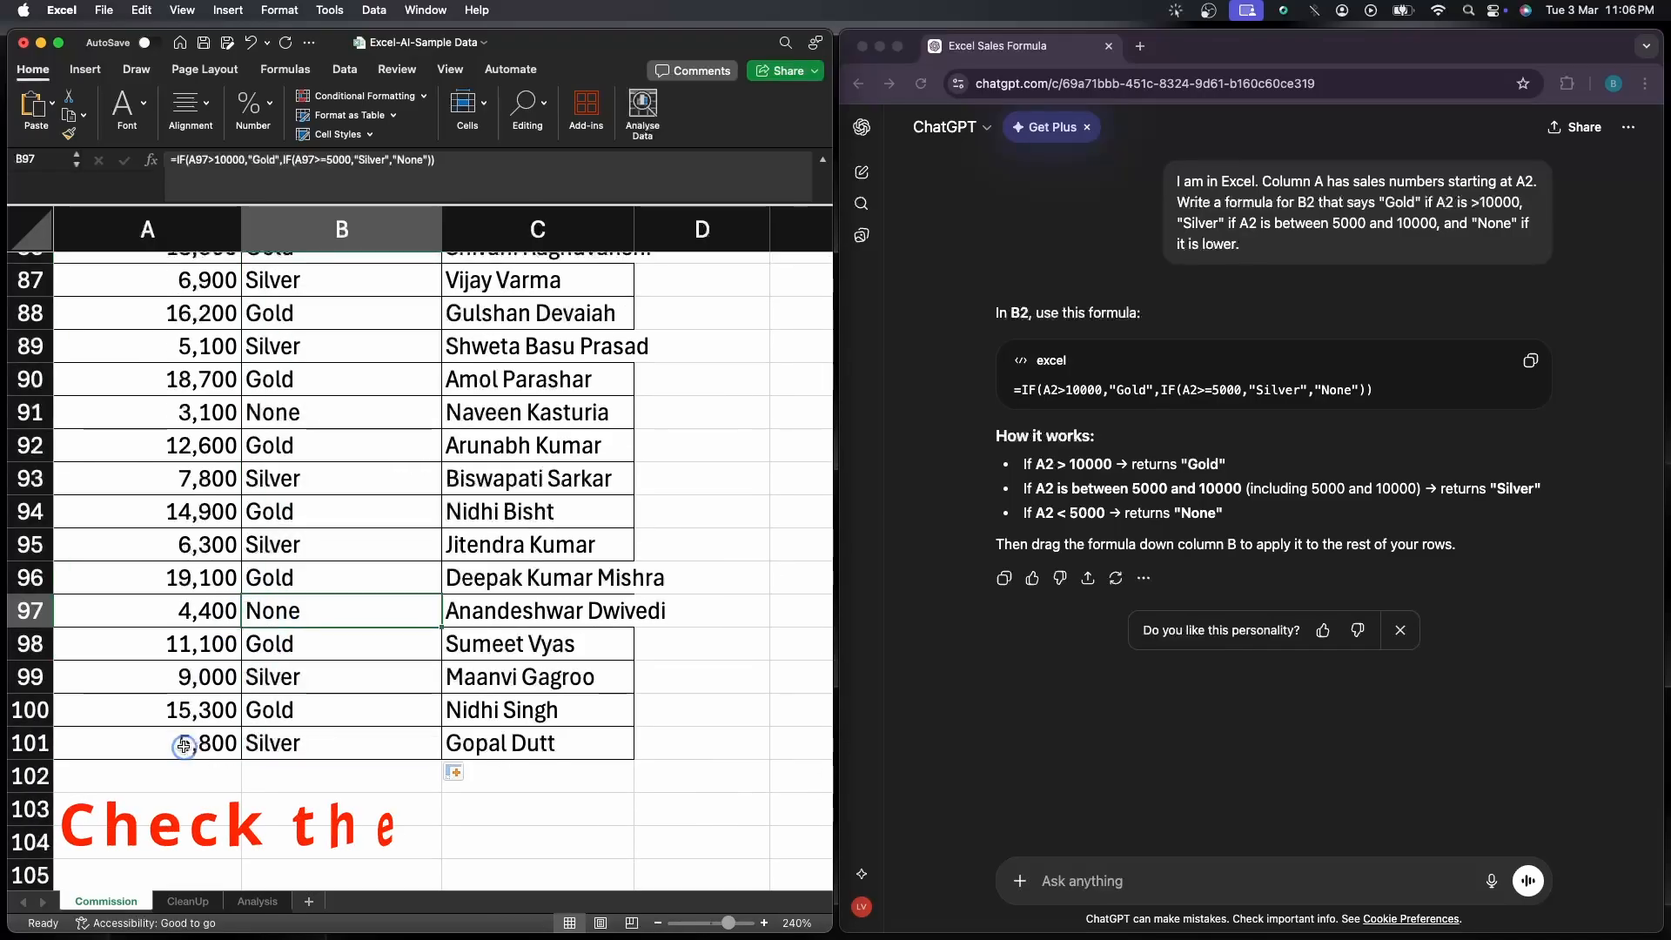
pyautogui.moveTo(191, 744); pyautogui.dragTo(266, 743)
pyautogui.moveTo(189, 611); pyautogui.dragTo(315, 614)
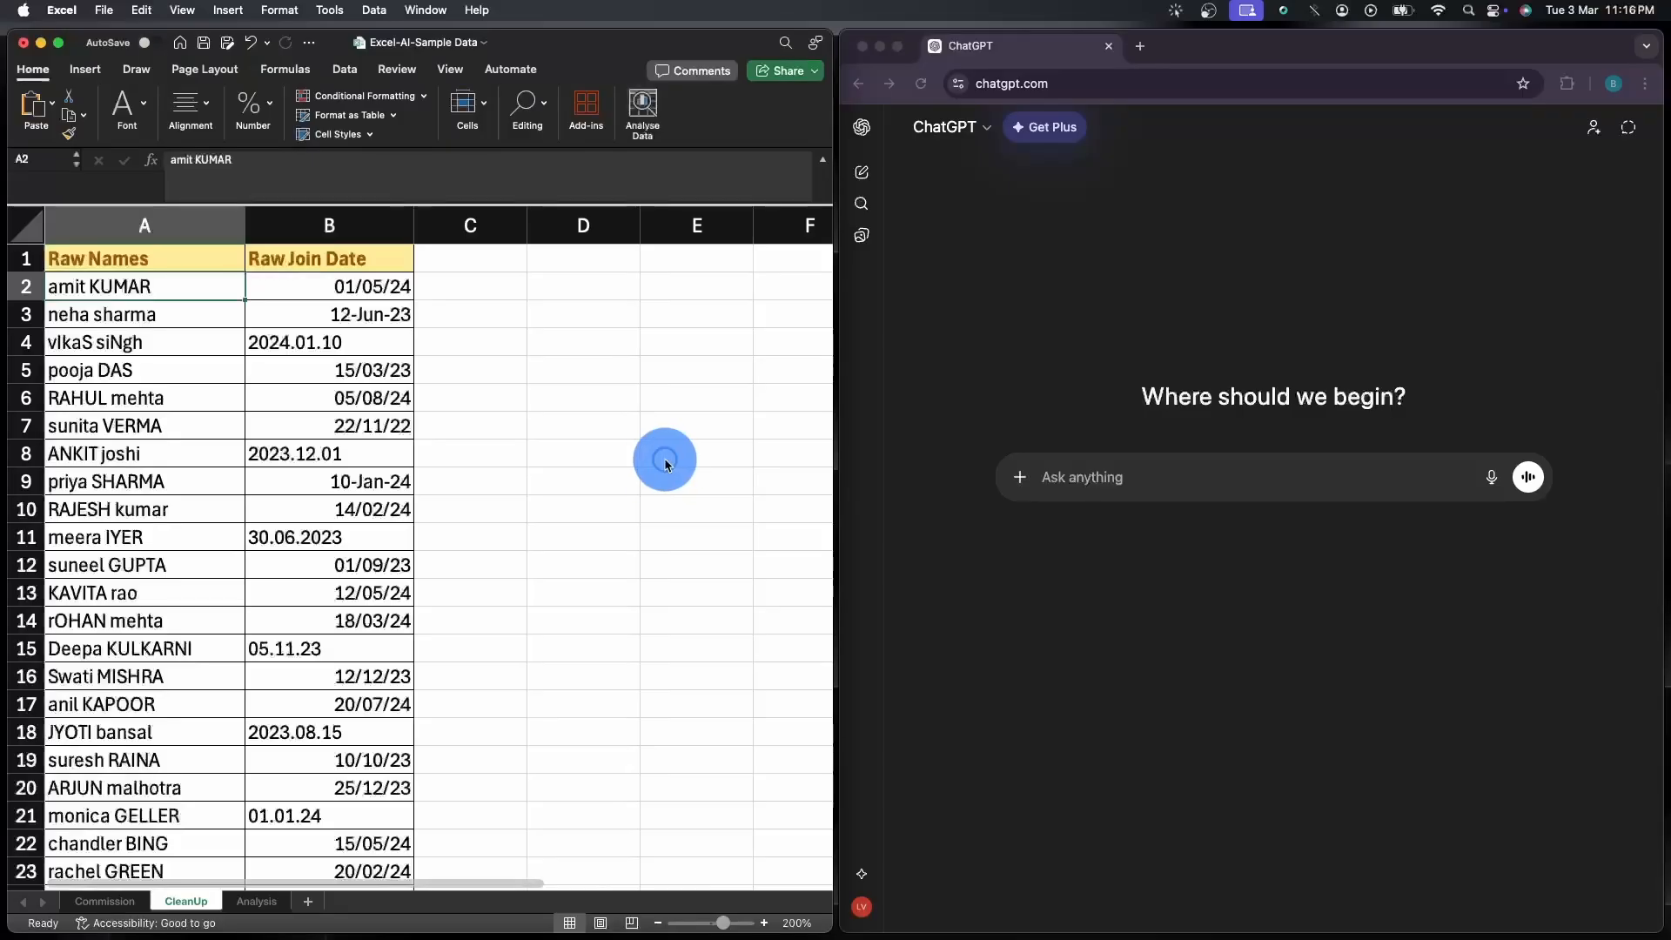
# Examine the capitalization of the Raw Names and the date formats in Raw Join Date on the CleanUp sheet
pyautogui.click(652, 464)
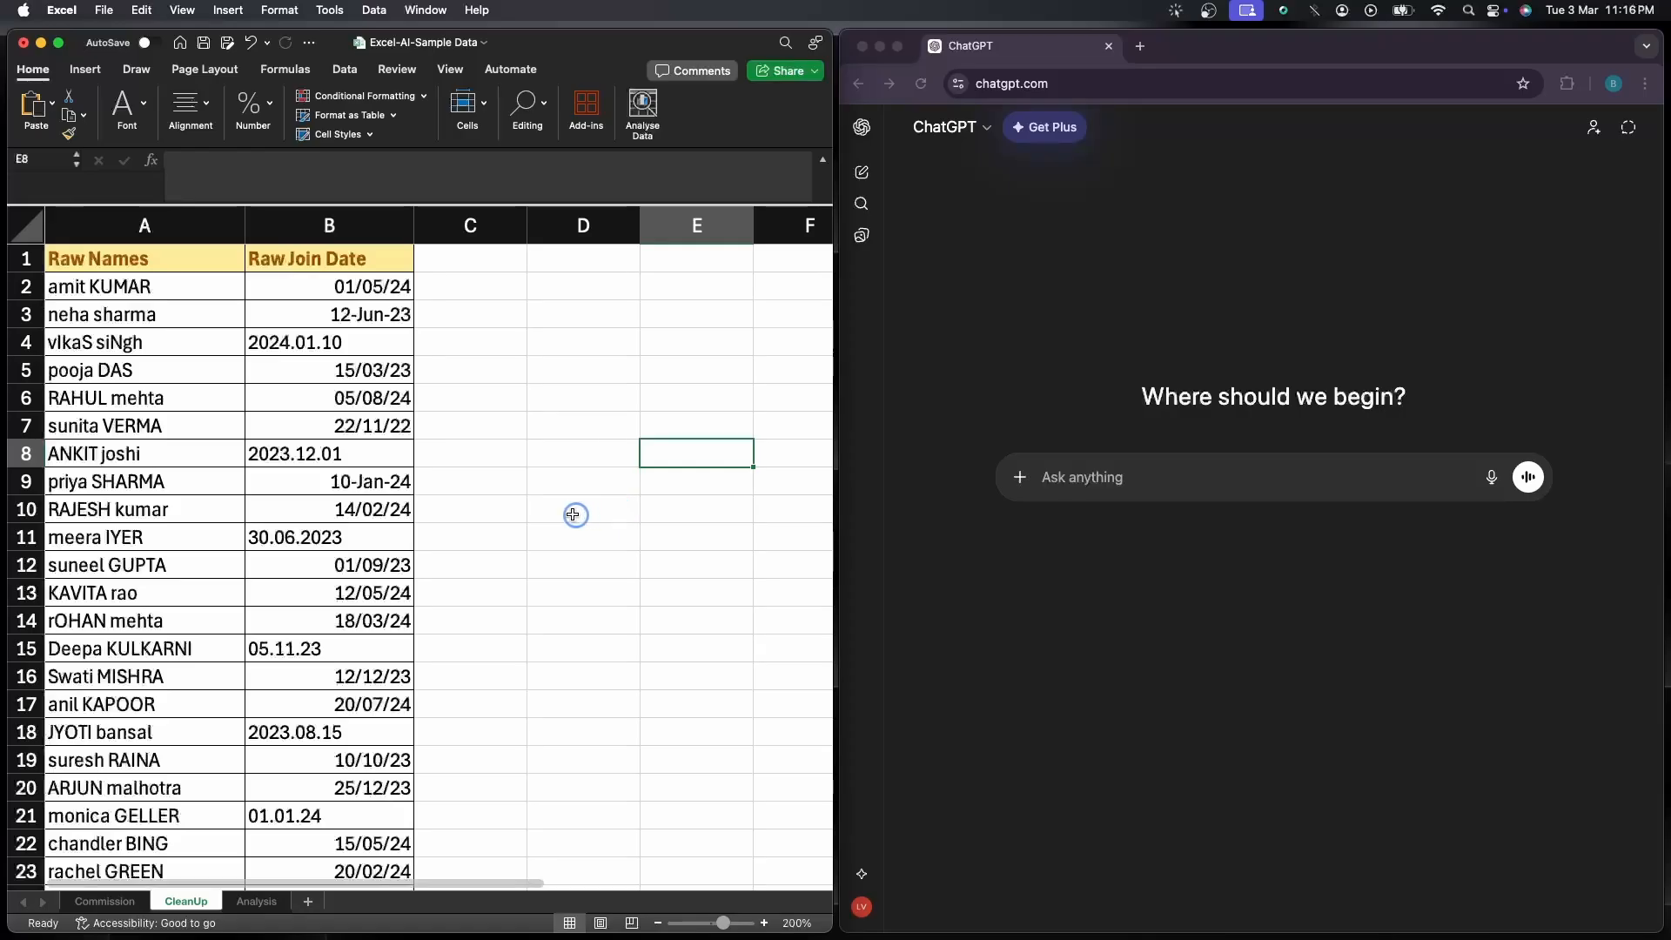
pyautogui.moveTo(202, 292); pyautogui.dragTo(197, 389)
pyautogui.click(224, 430)
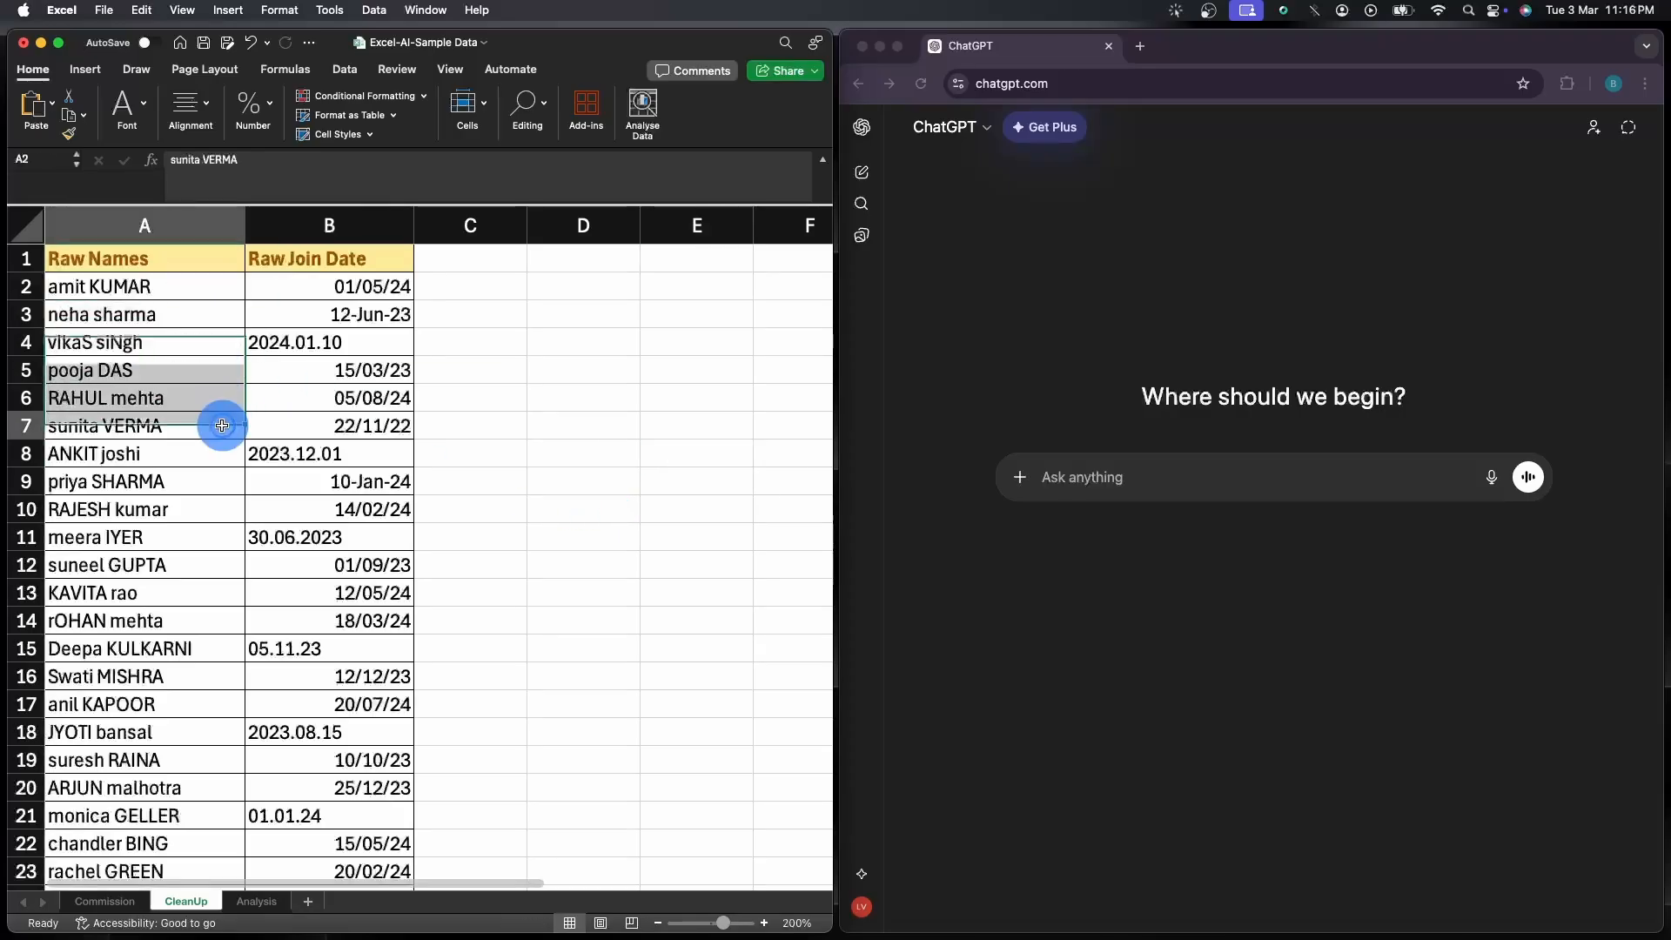
pyautogui.click(271, 431)
pyautogui.click(339, 450)
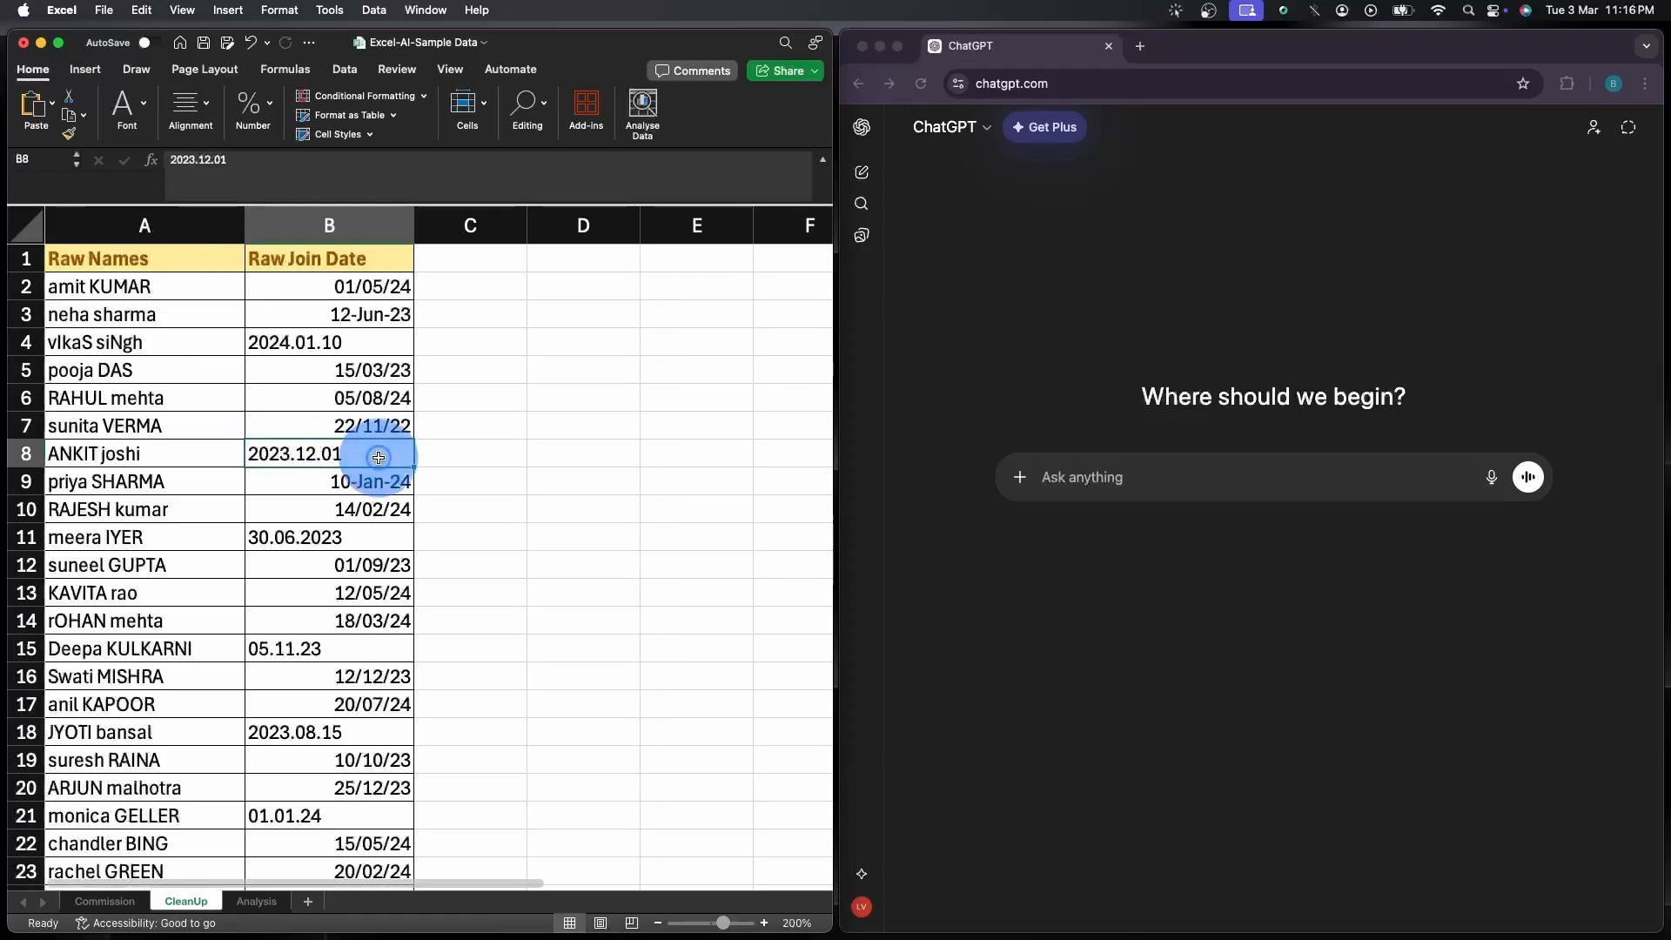
# Draft a ChatGPT prompt to clean the data for Excel: Proper Case, no extra spaces, DD/MM/YYYY dates, and a clean list for all 100 entries
pyautogui.click(160, 258)
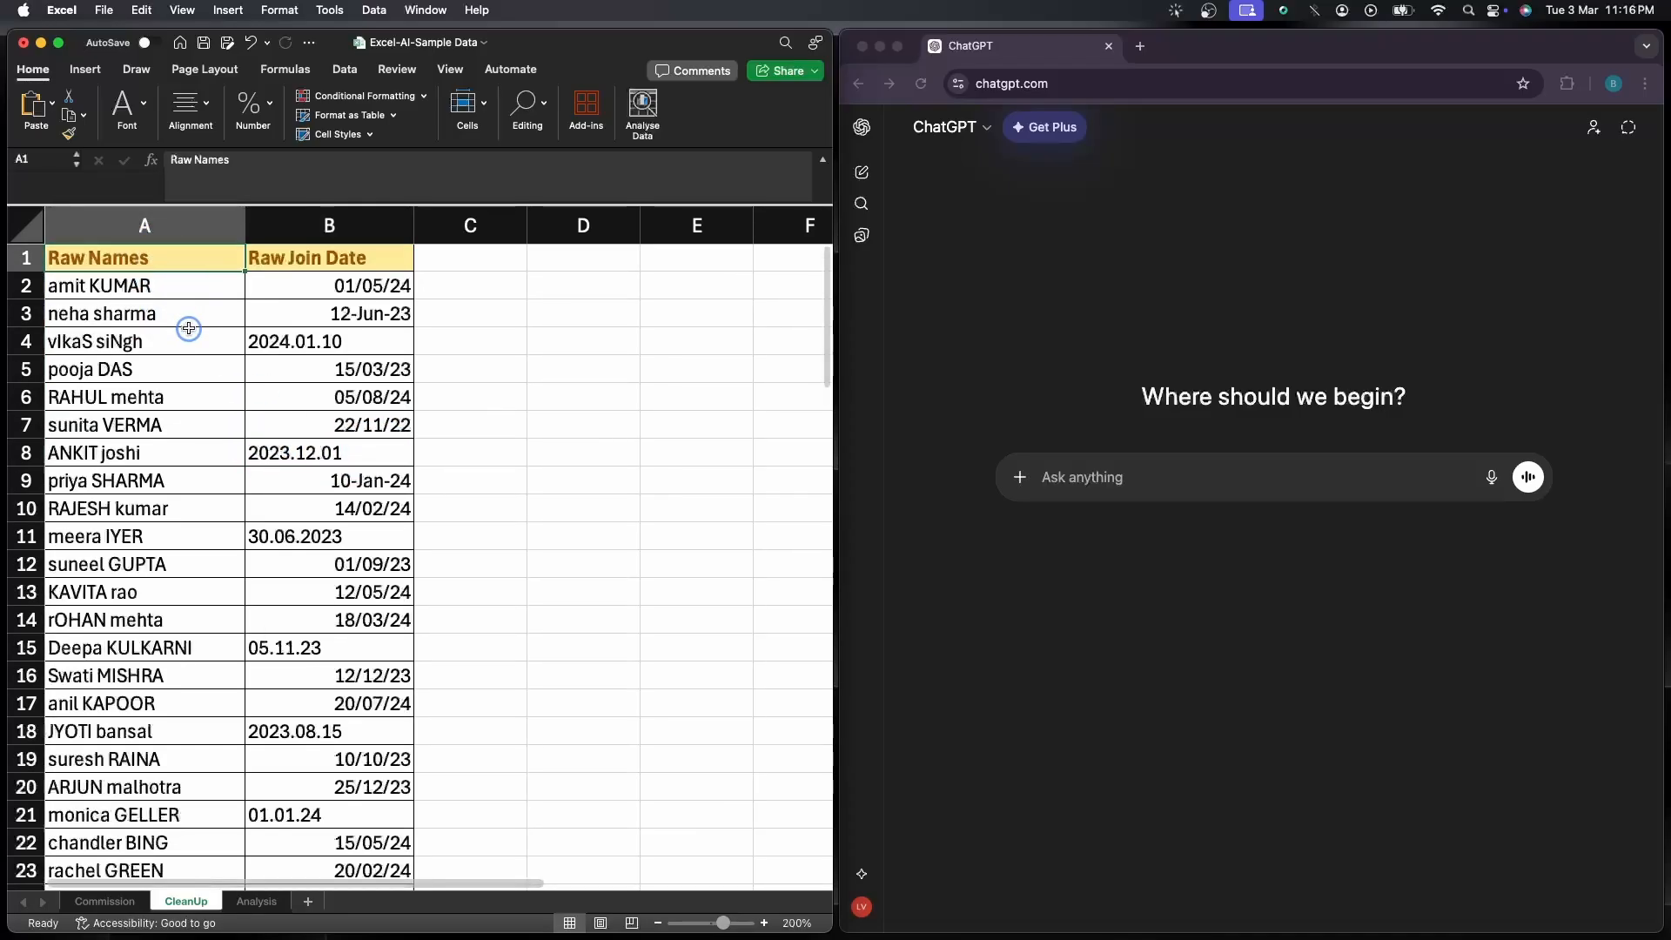
pyautogui.click(1114, 475)
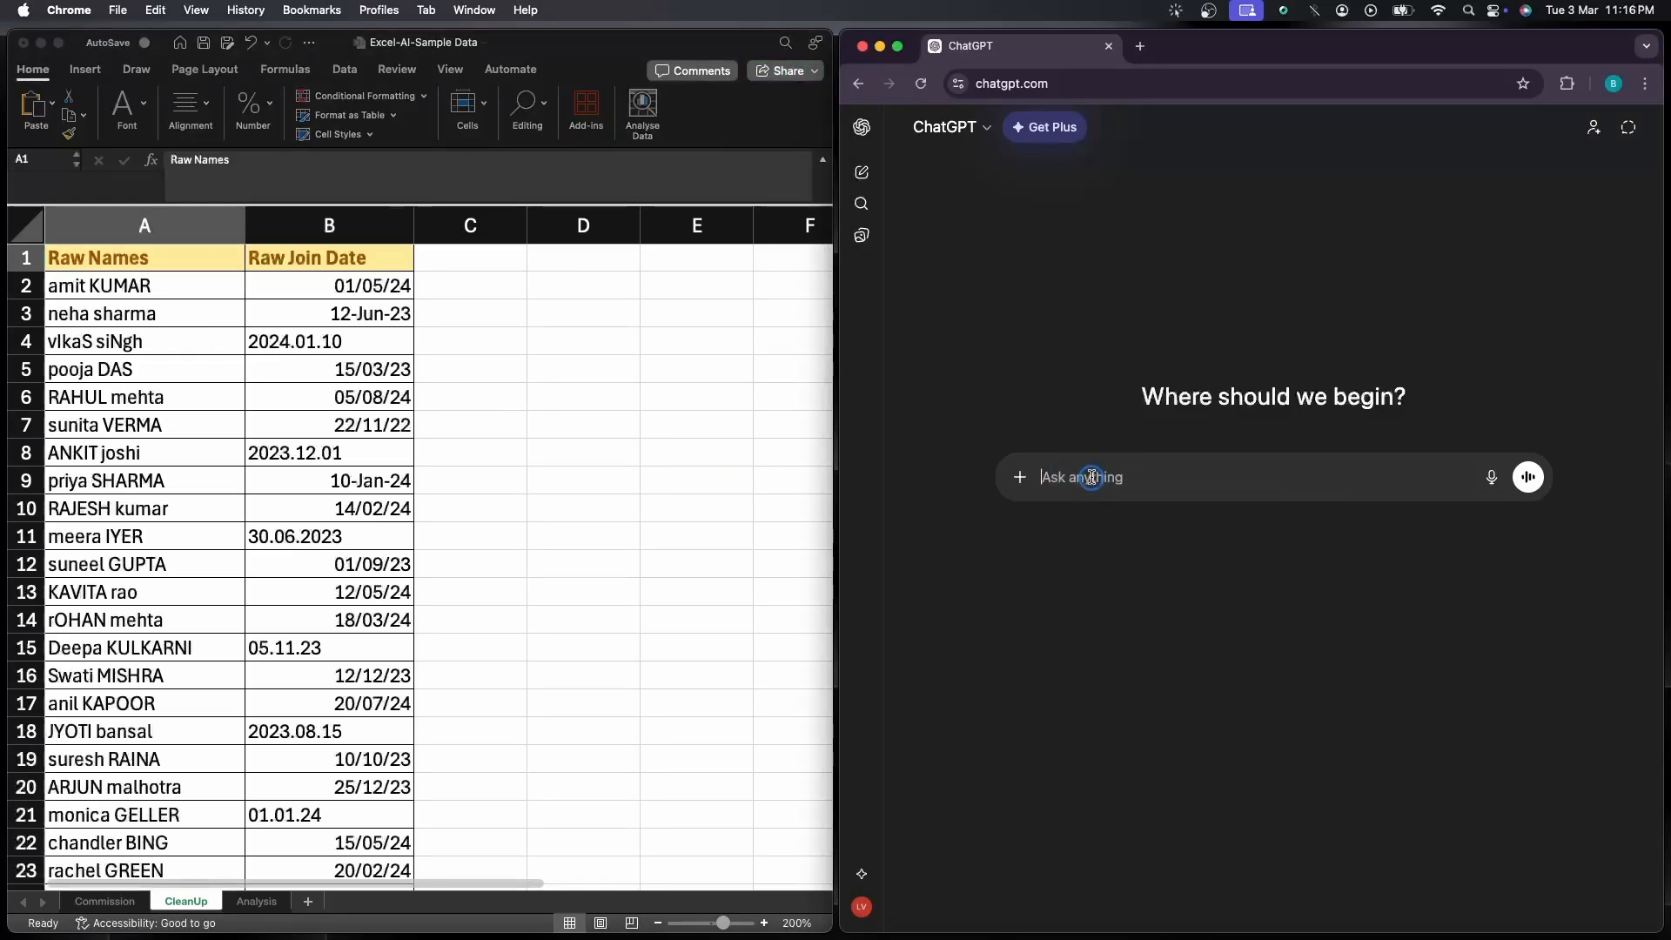
pyautogui.press('super+v')
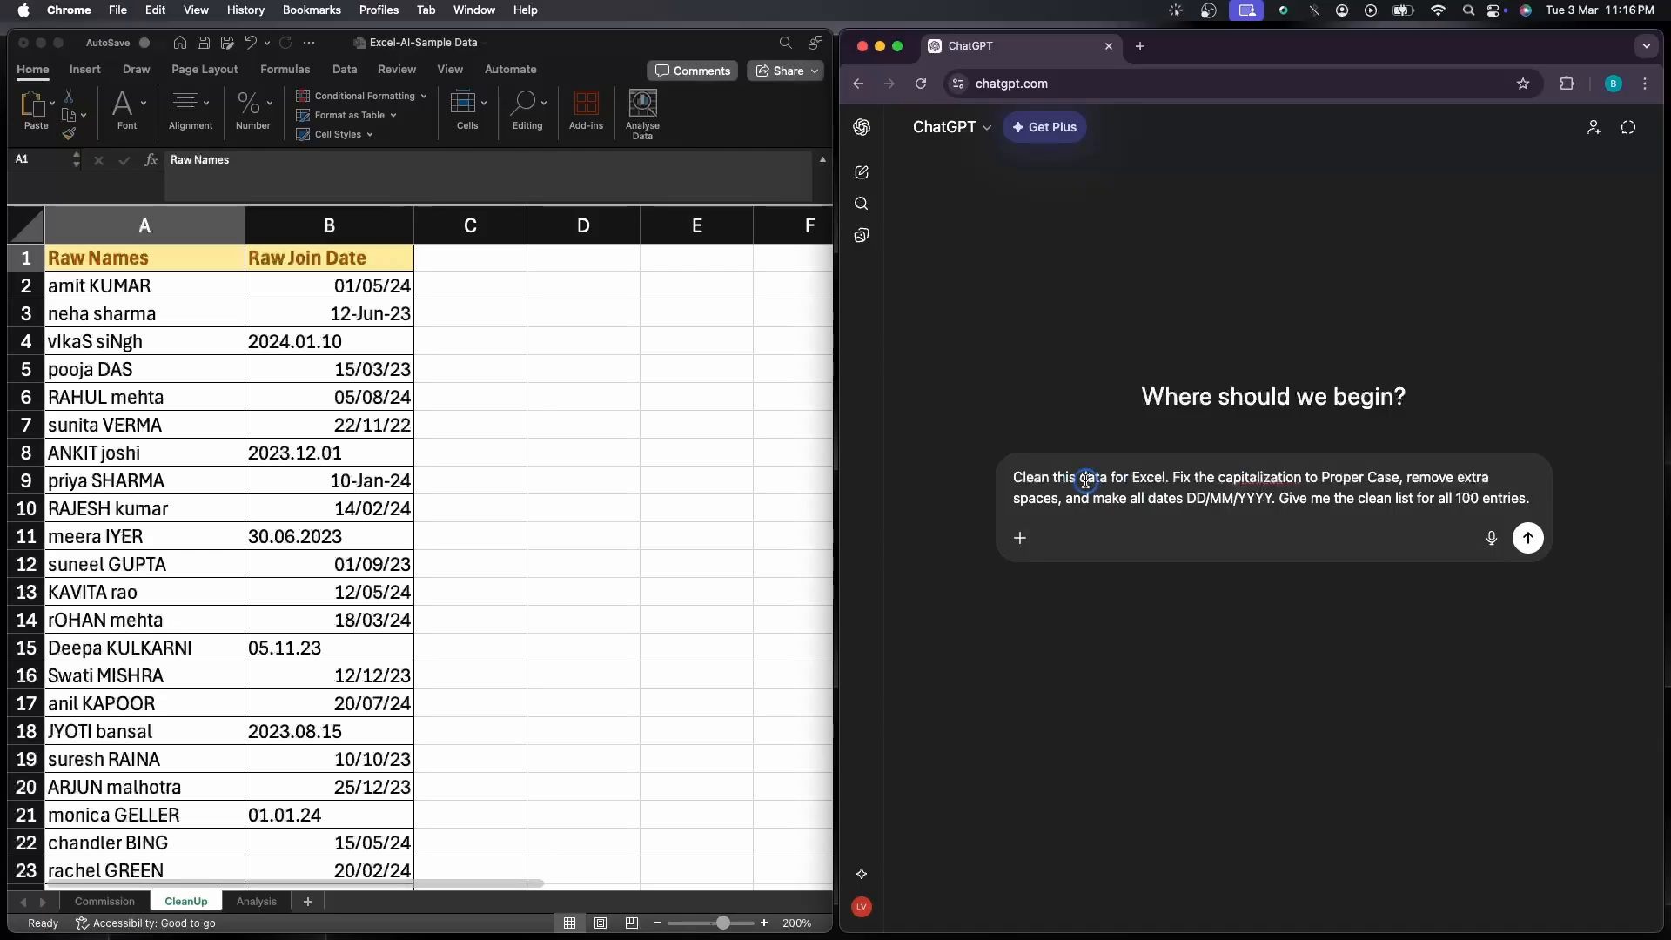
# Copy the Raw Names and Raw Join Date range A1:B101 from the CleanUp sheet in Excel
pyautogui.click(189, 259)
pyautogui.scroll(-18, 442, 505)
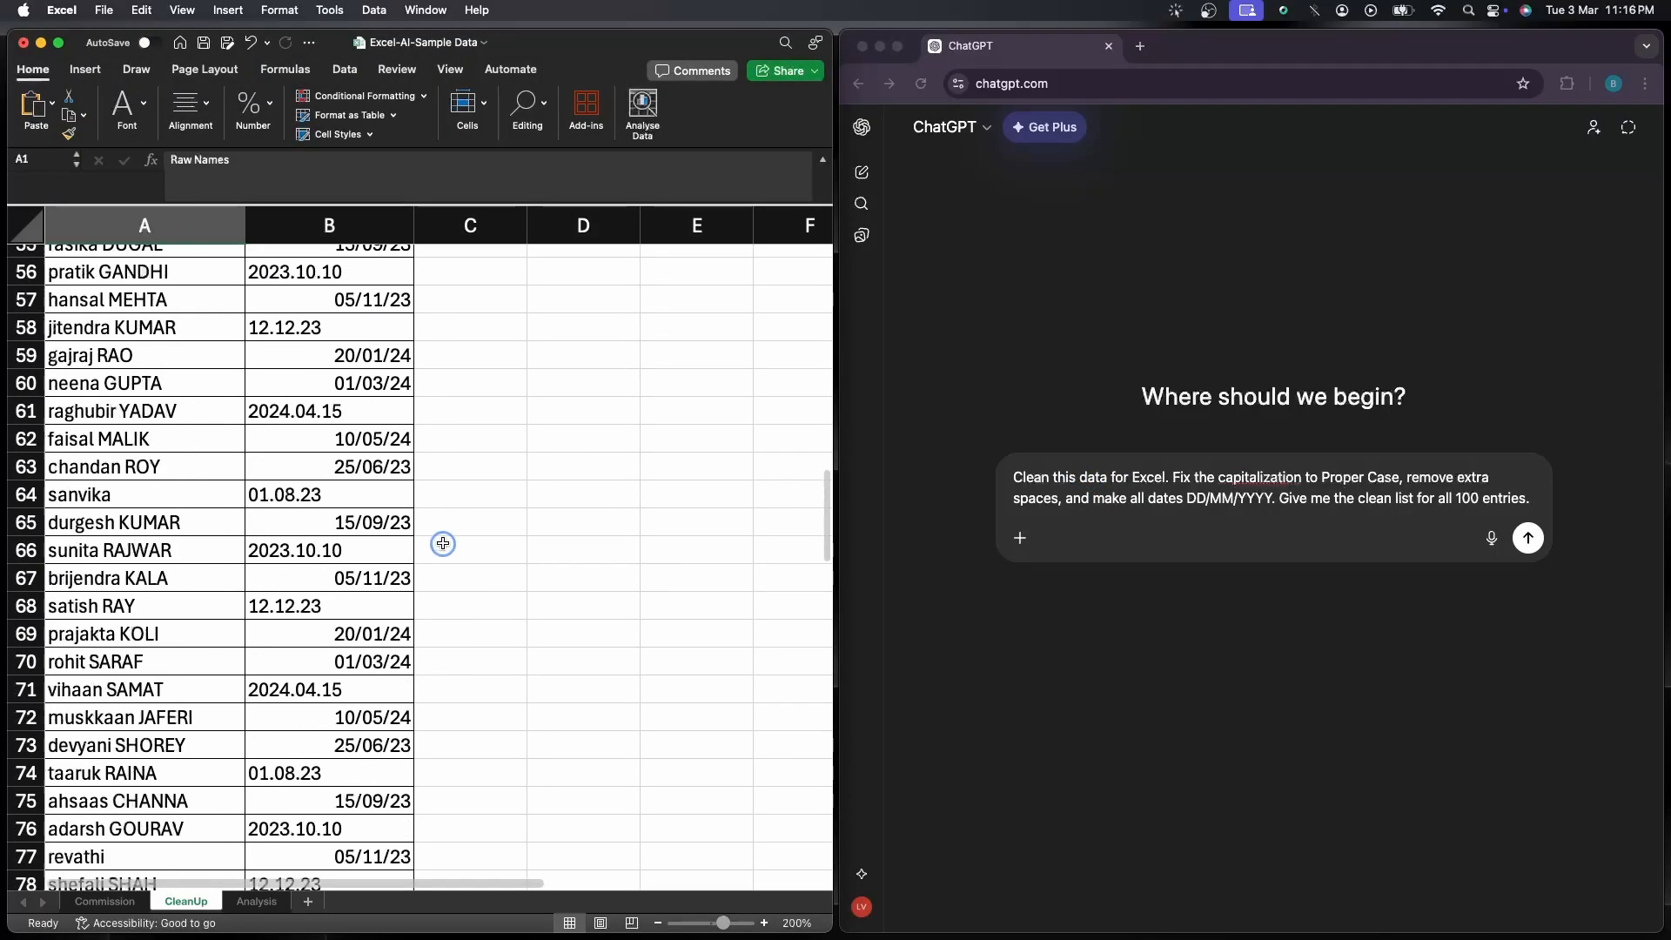
pyautogui.scroll(-11, 443, 543)
pyautogui.keyDown('shift'); pyautogui.click(384, 607); pyautogui.keyUp('shift')
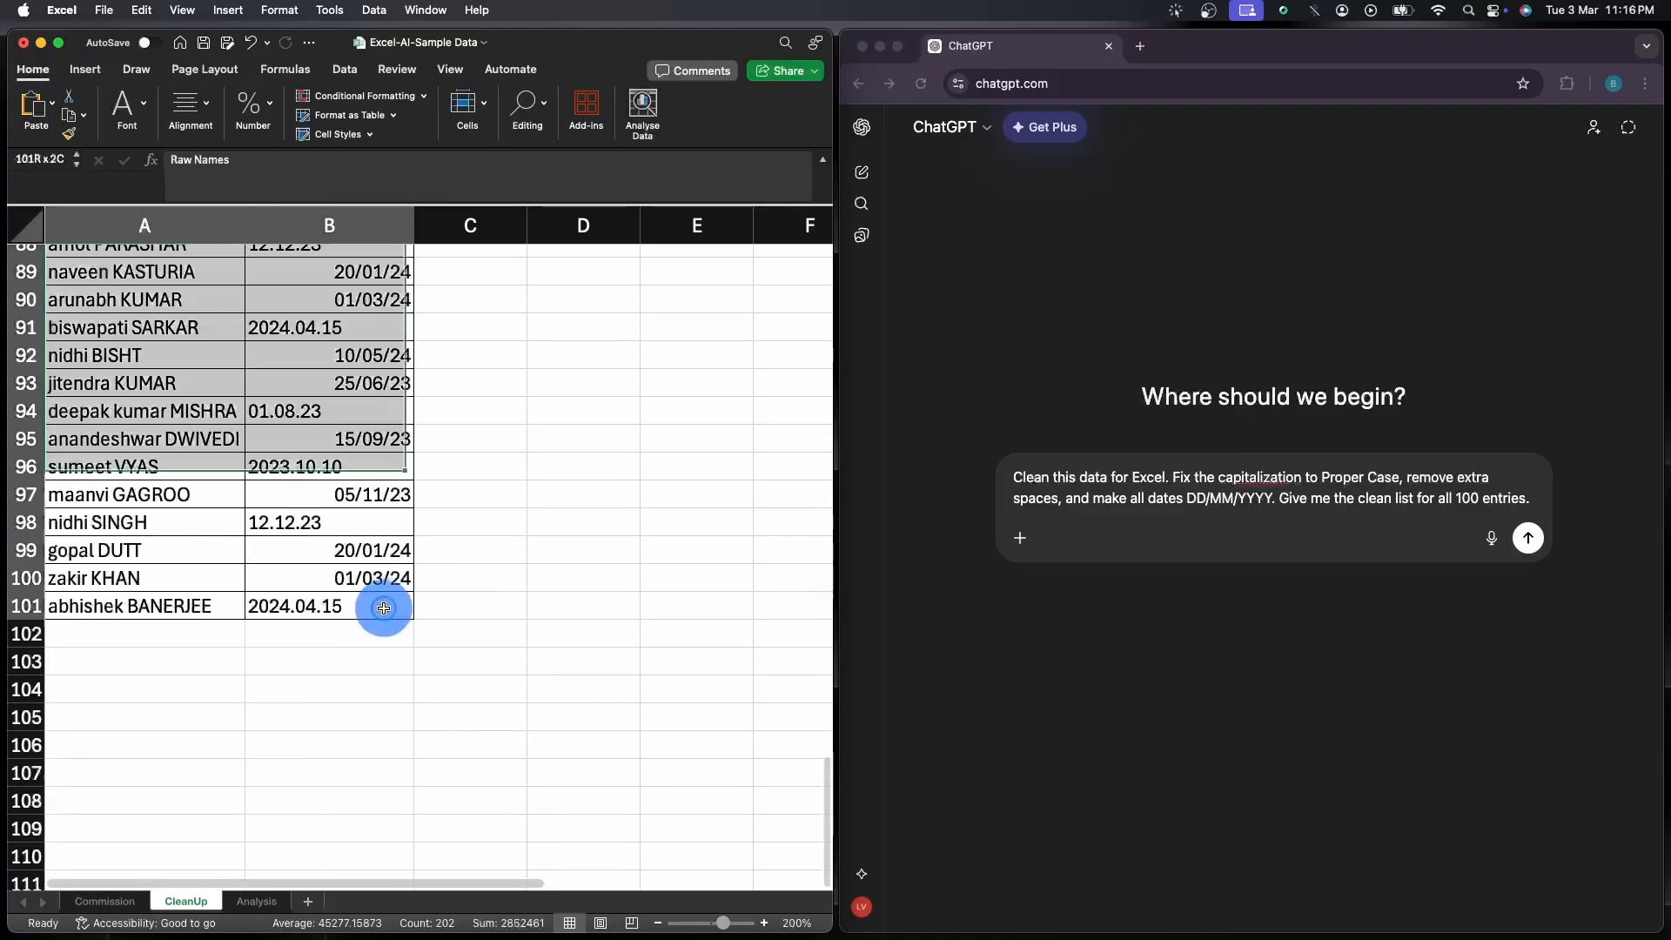
pyautogui.press('super+c')
pyautogui.scroll(20, 722, 591)
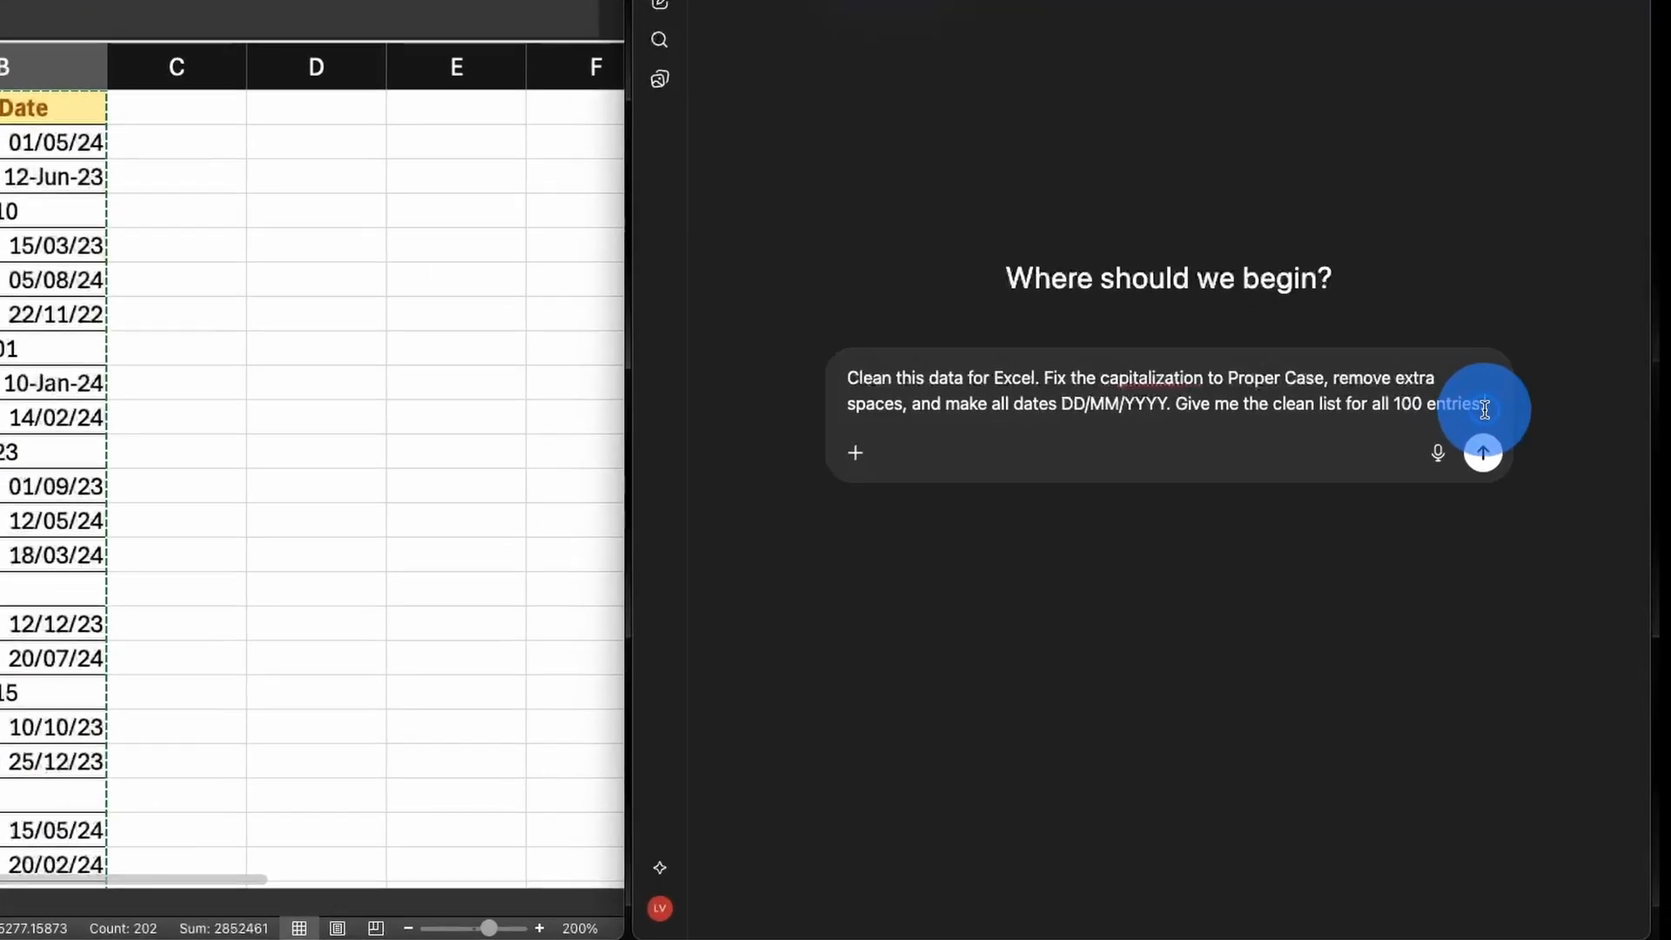
# Paste the copied names and join dates on a new line below the cleaning prompt in ChatGPT and send it
pyautogui.hotkey('shift', 'Return')
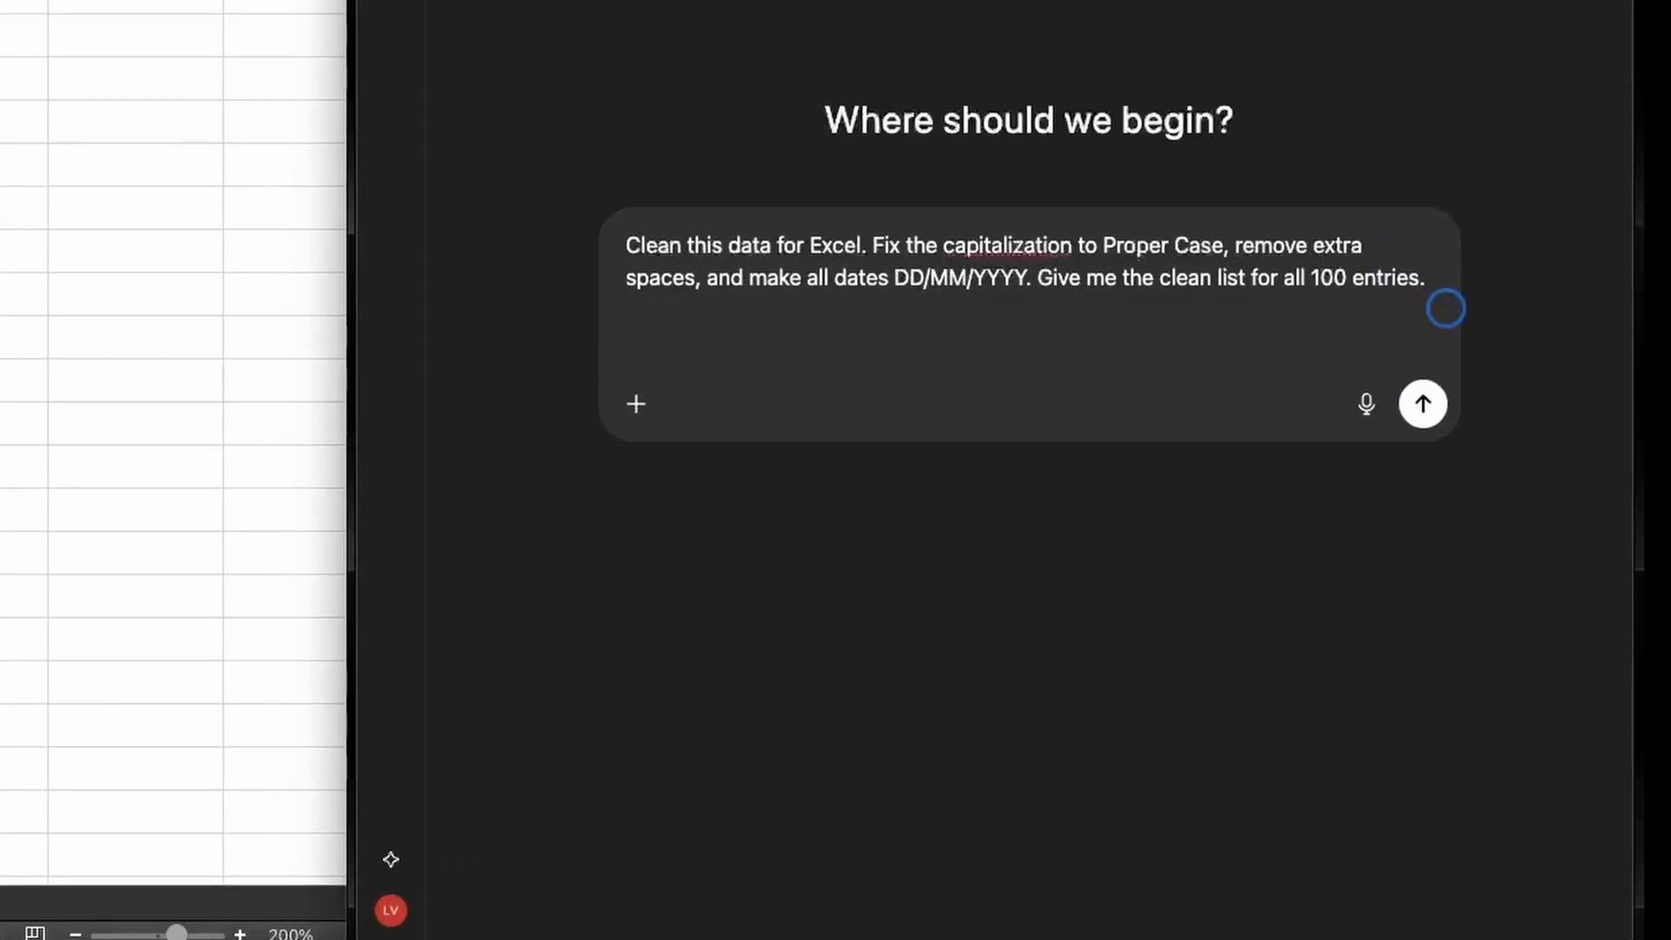
pyautogui.press('super+v')
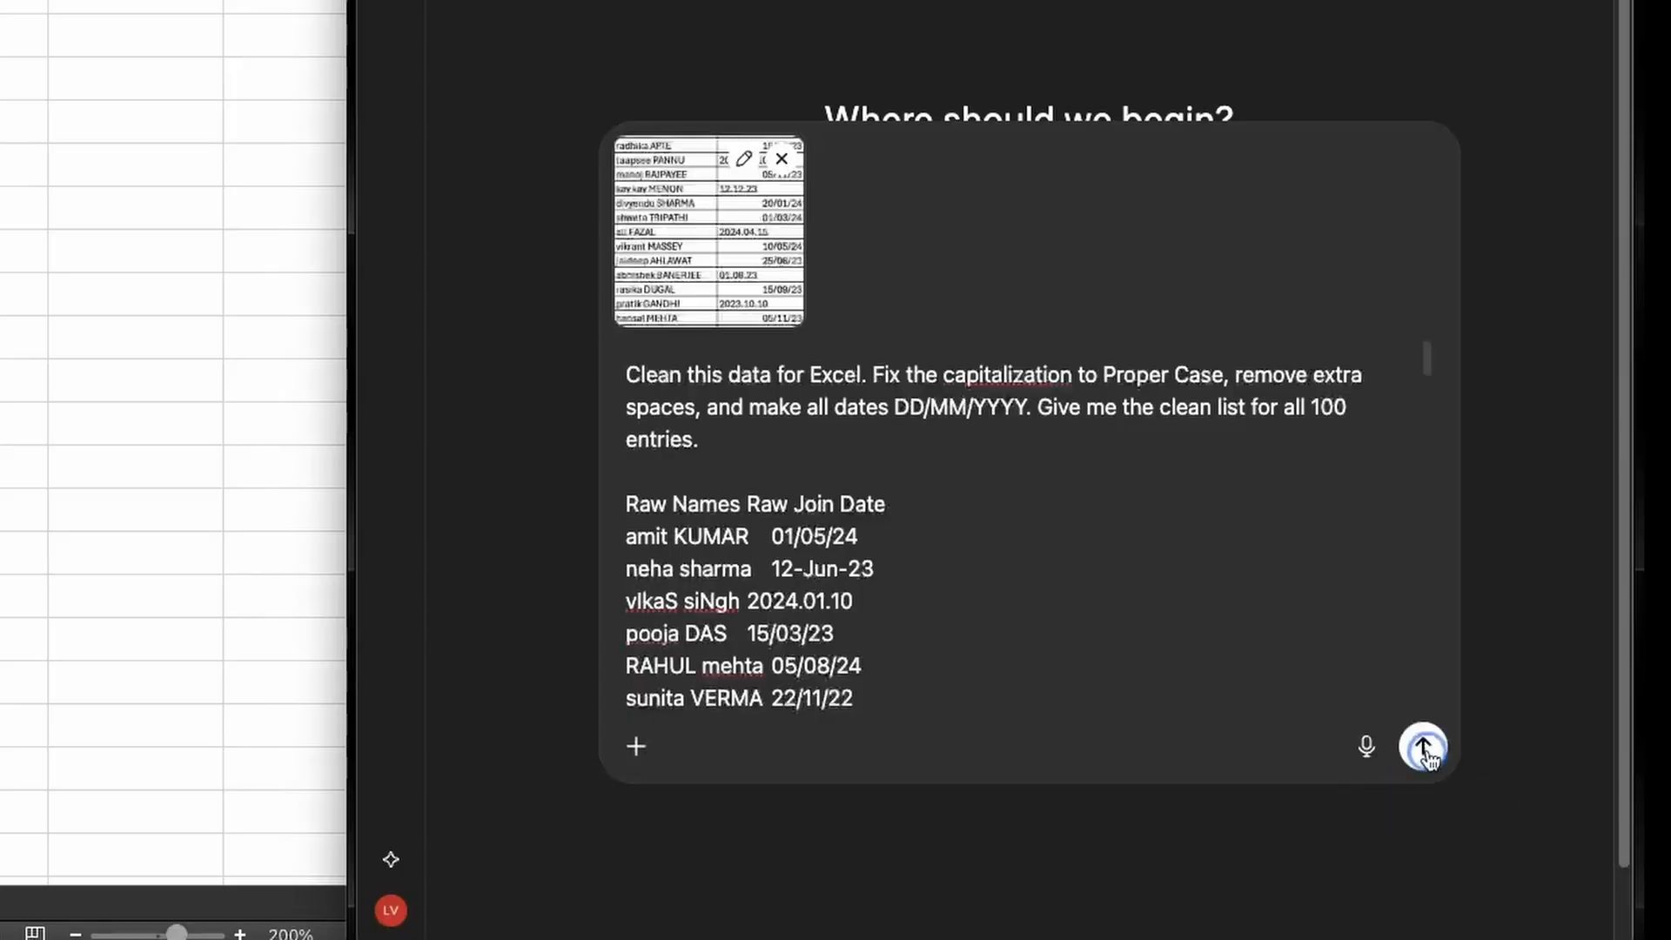
pyautogui.click(1425, 748)
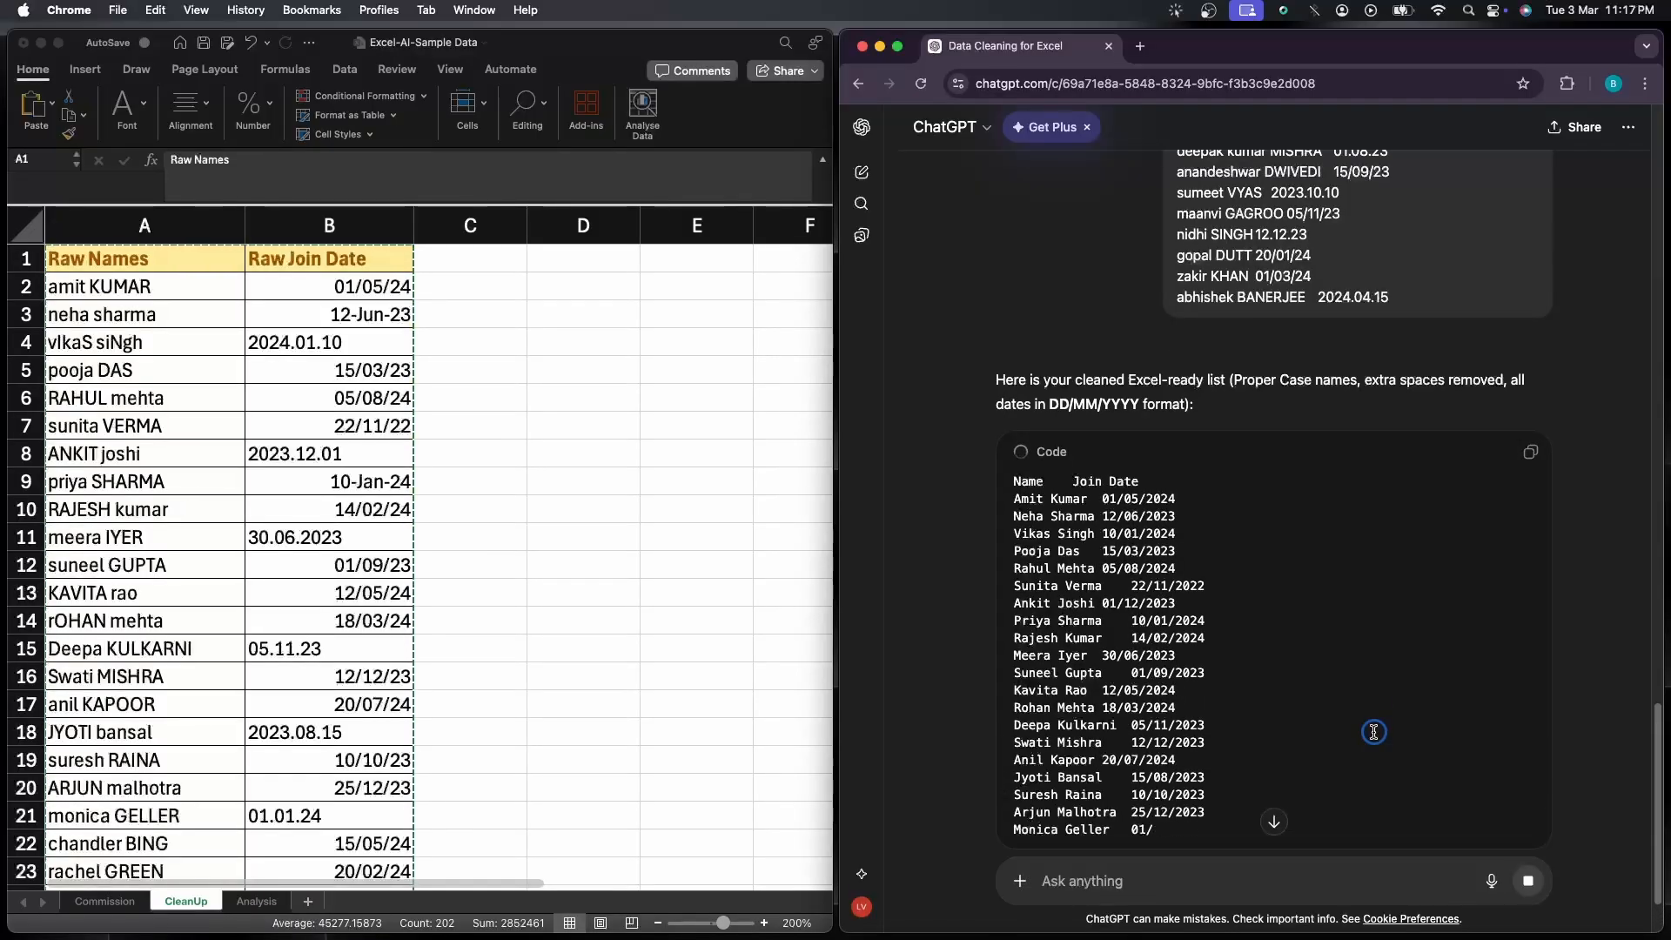
# Examine the cleaned names and join dates in ChatGPT's reply through to the last entry
pyautogui.scroll(-2, 1374, 732)
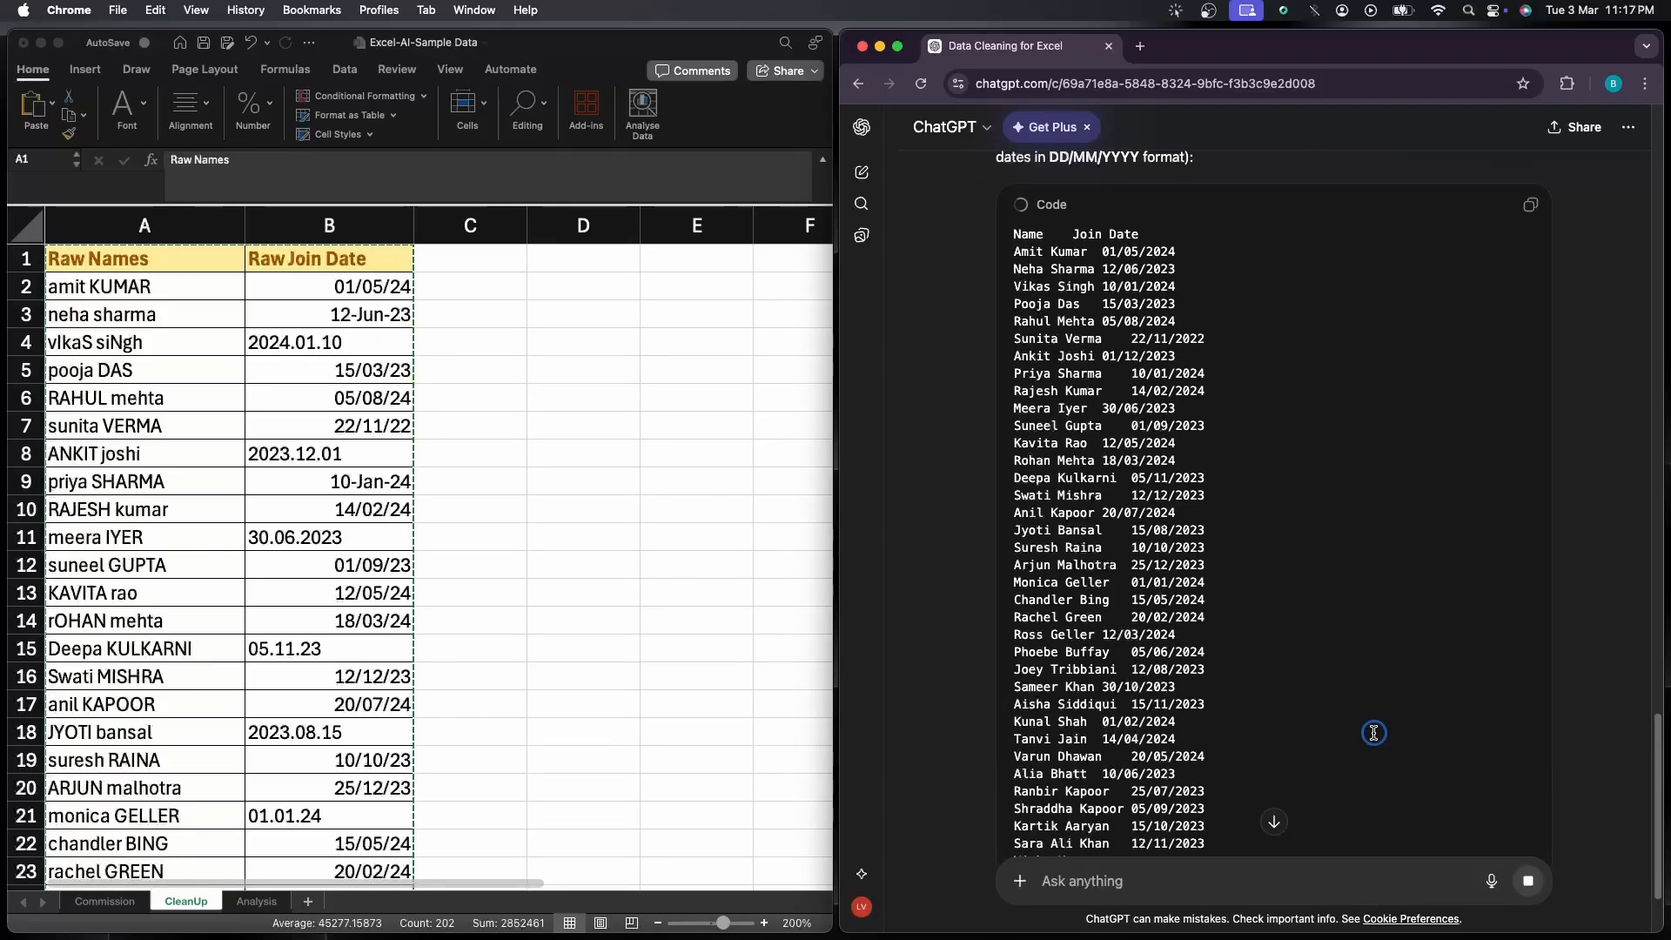
pyautogui.scroll(-3, 1374, 732)
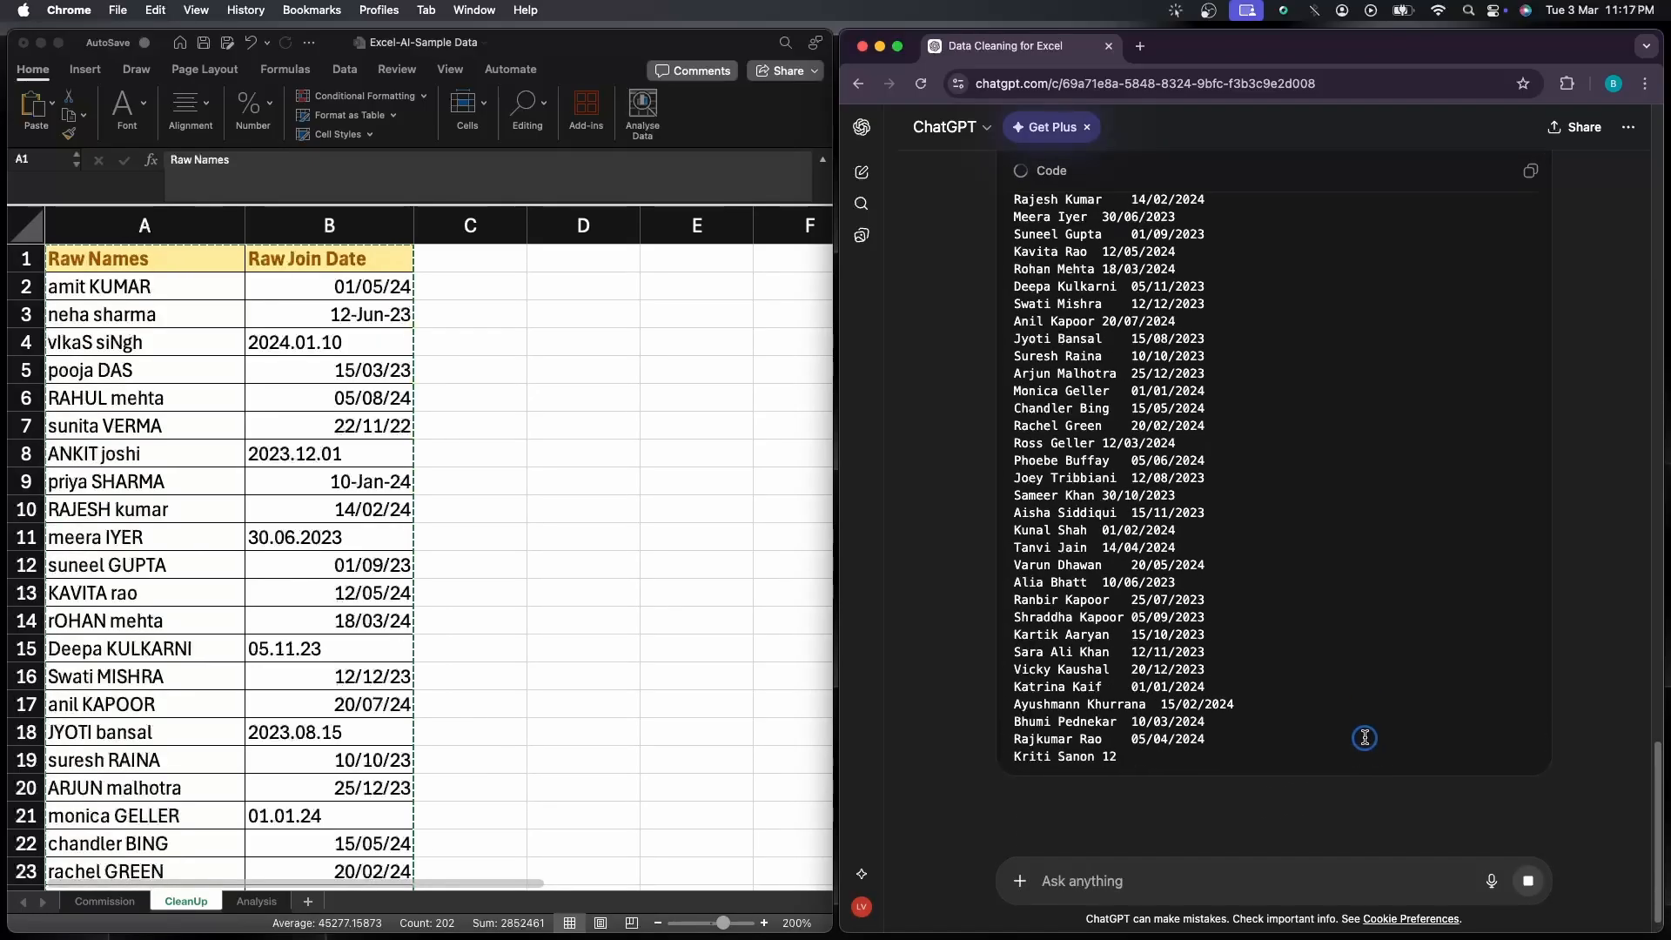
pyautogui.scroll(-1, 1365, 739)
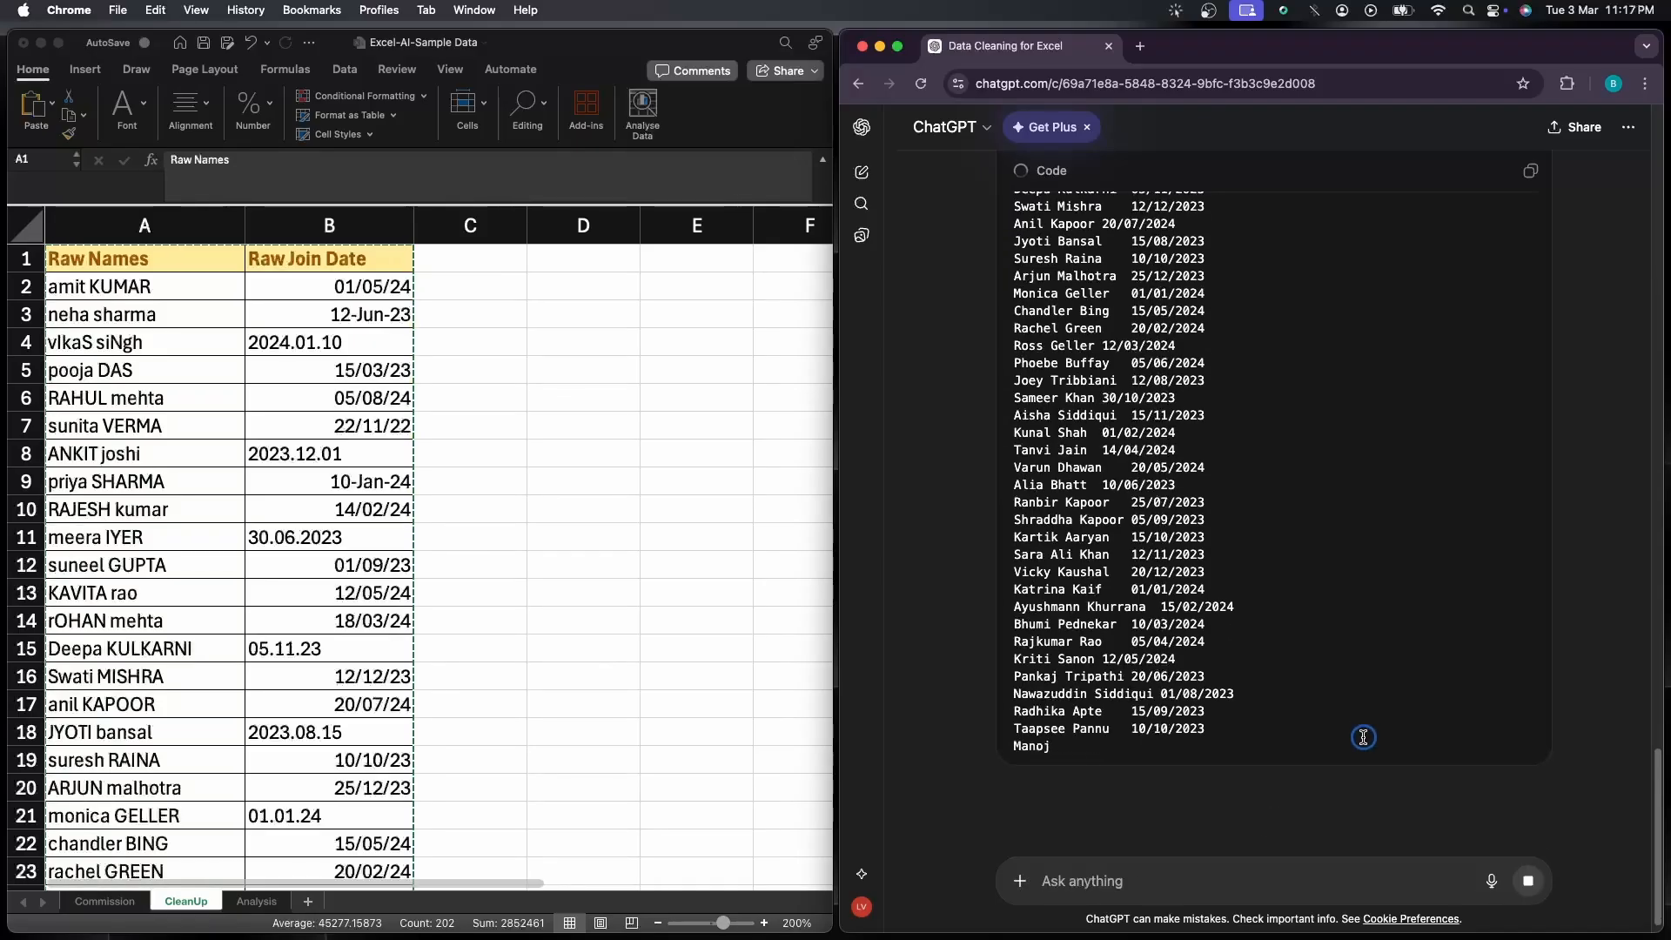
pyautogui.scroll(-2, 1364, 738)
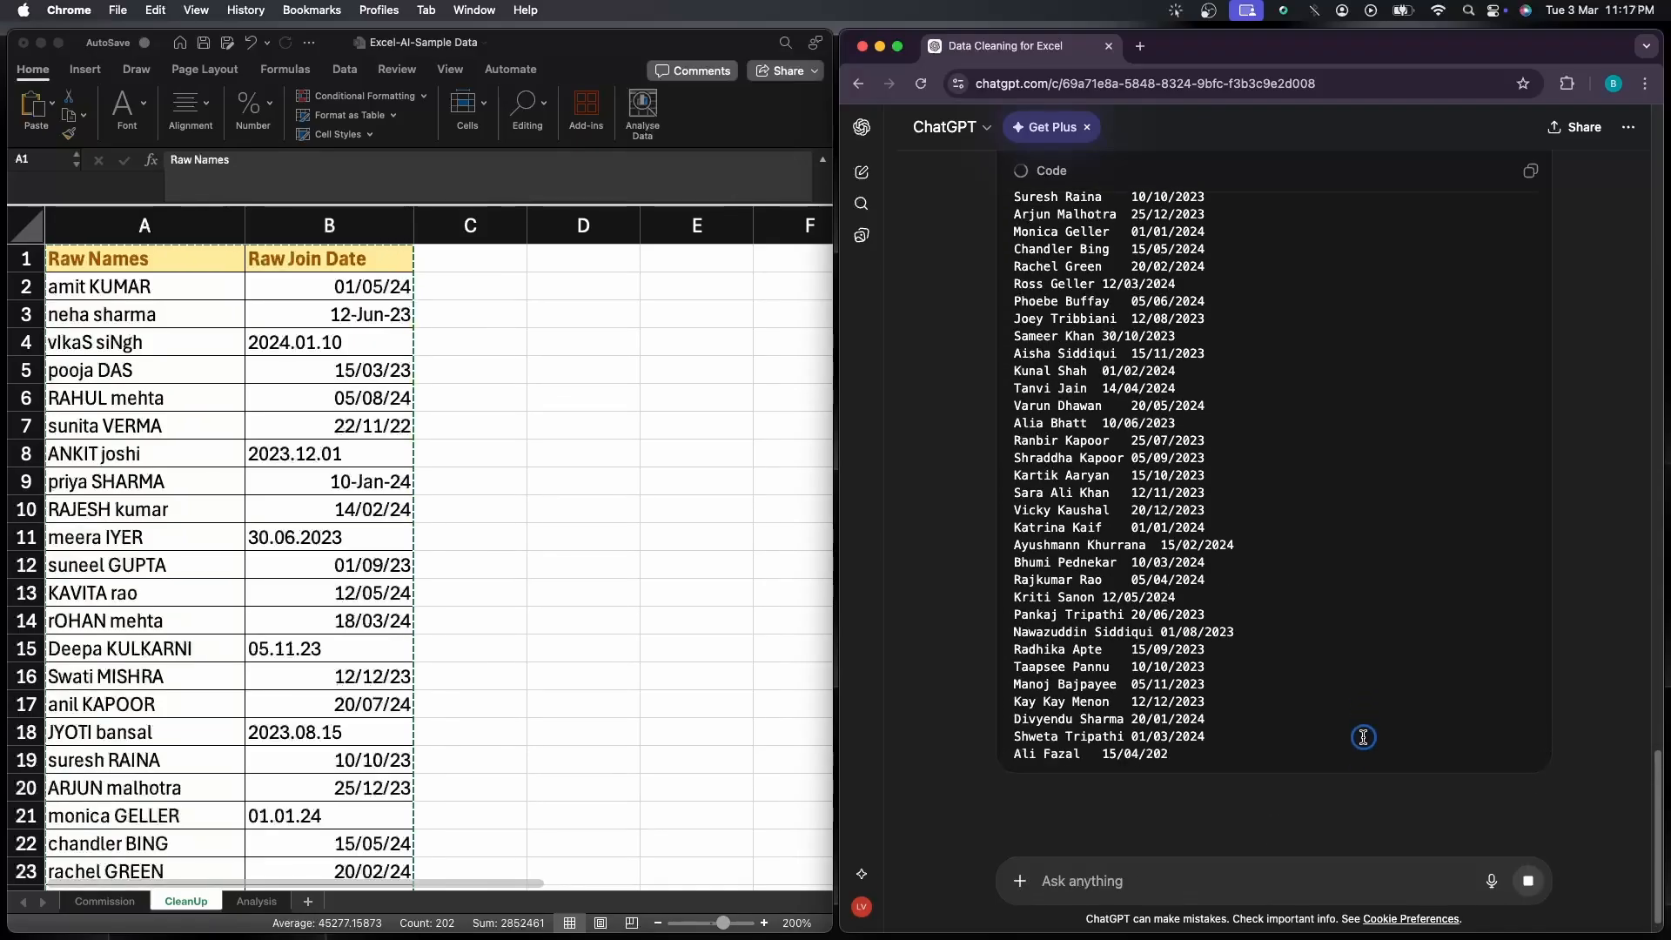
pyautogui.scroll(-1, 1364, 738)
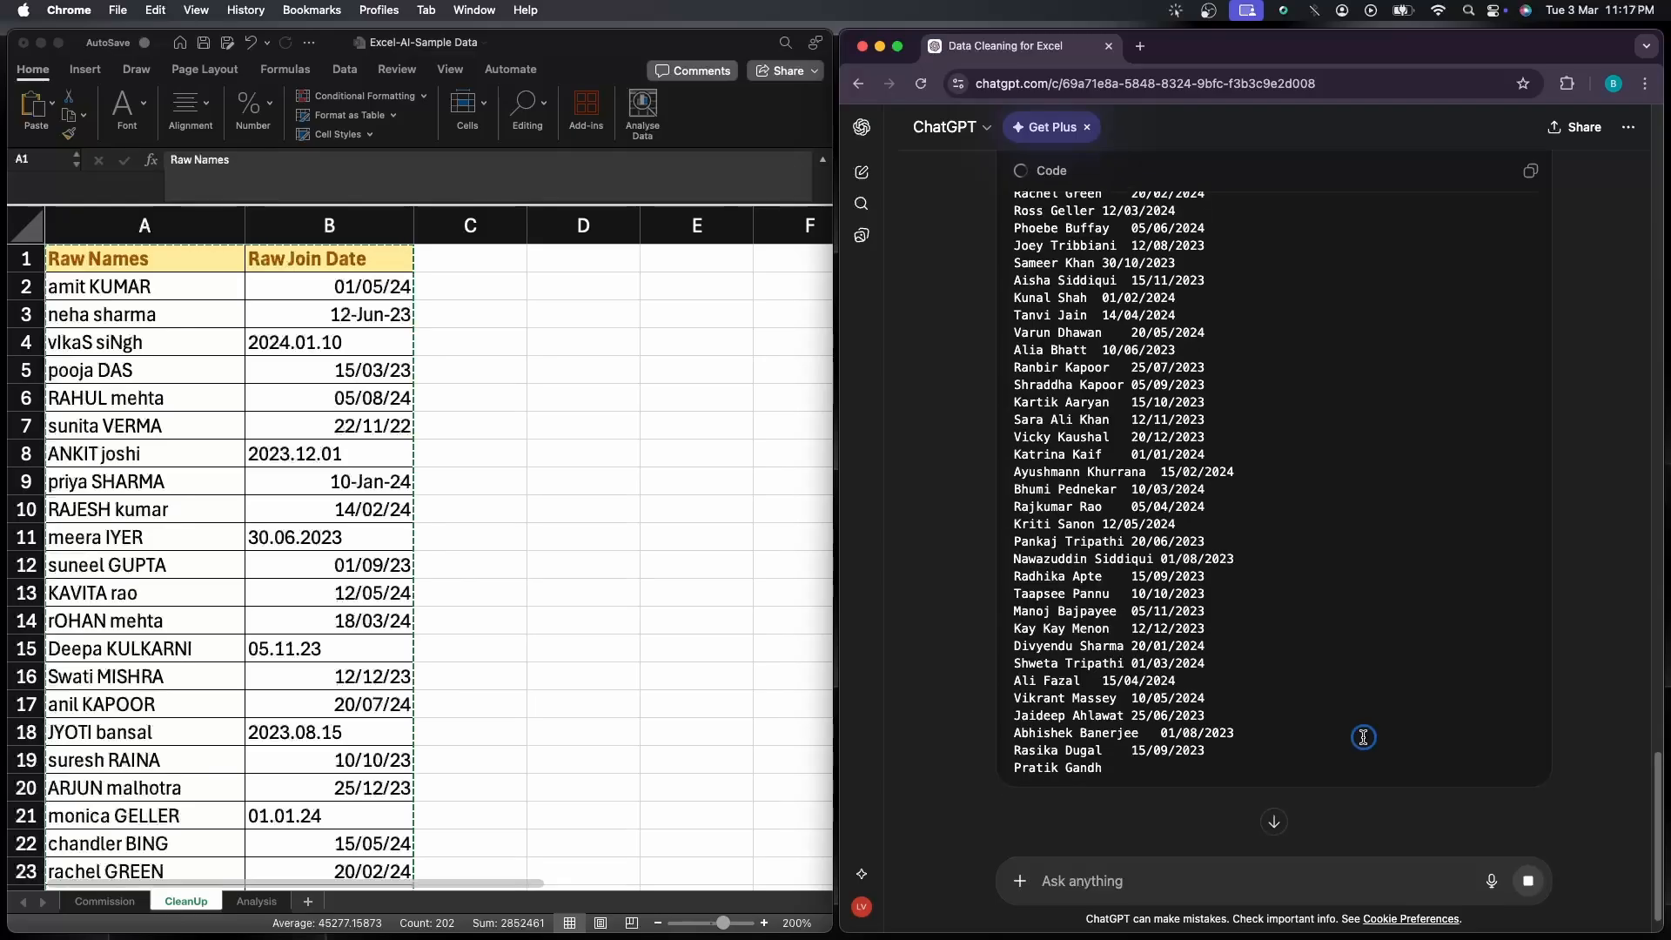
pyautogui.scroll(-1, 1364, 738)
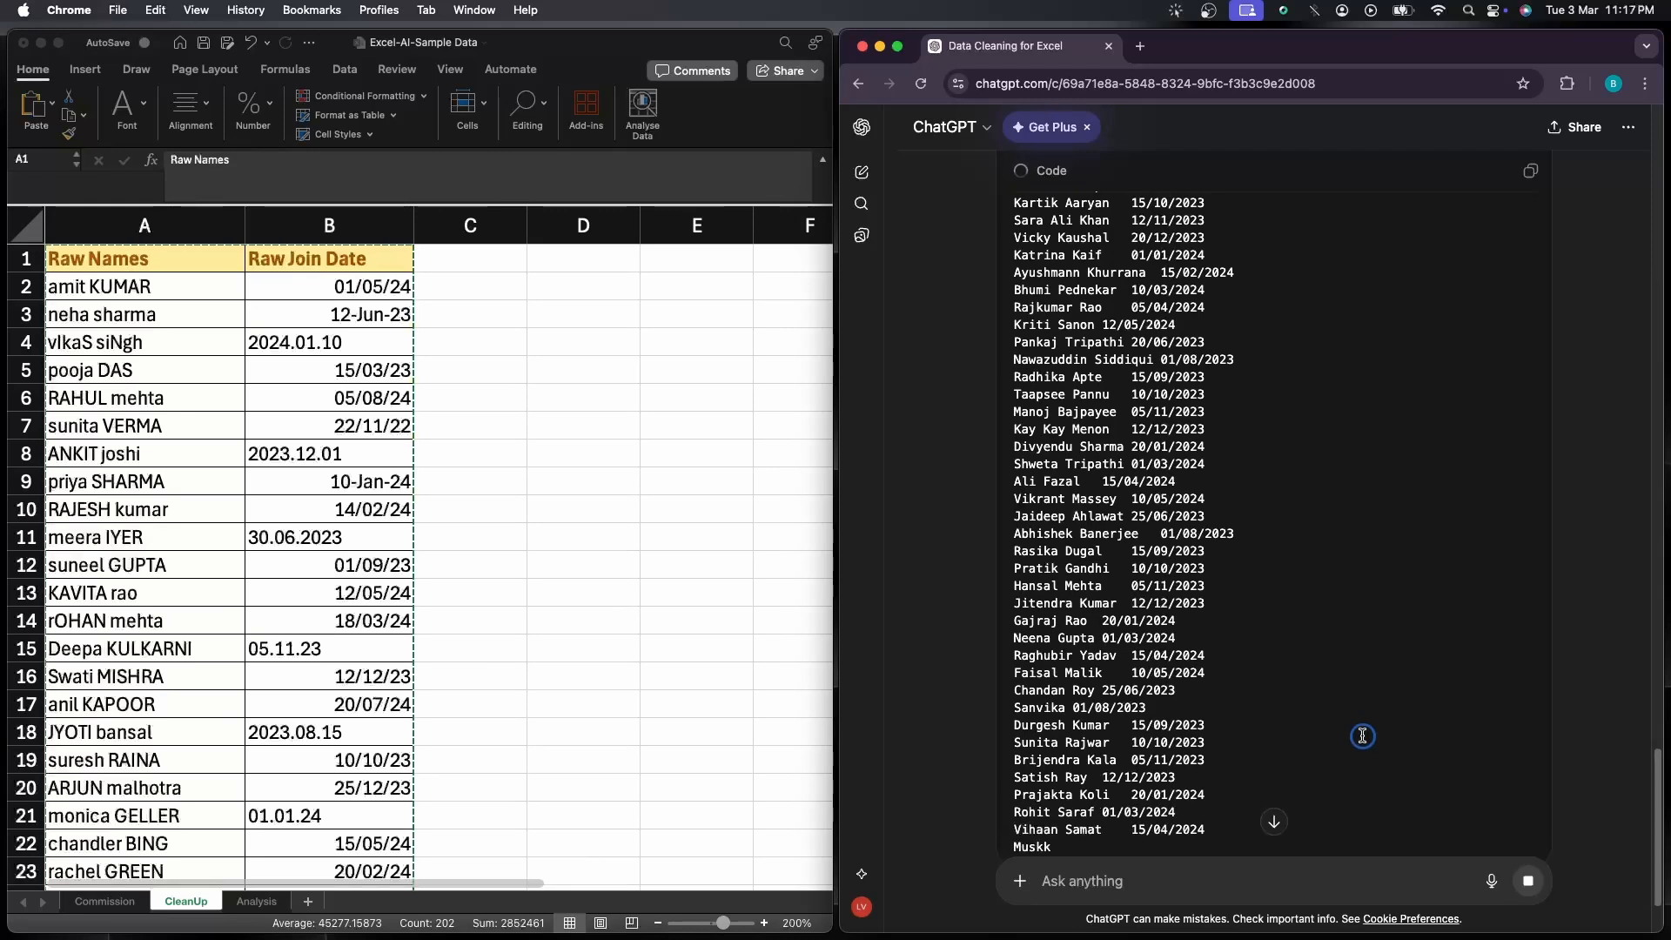
pyautogui.scroll(-1, 1363, 737)
pyautogui.scroll(-4, 1359, 736)
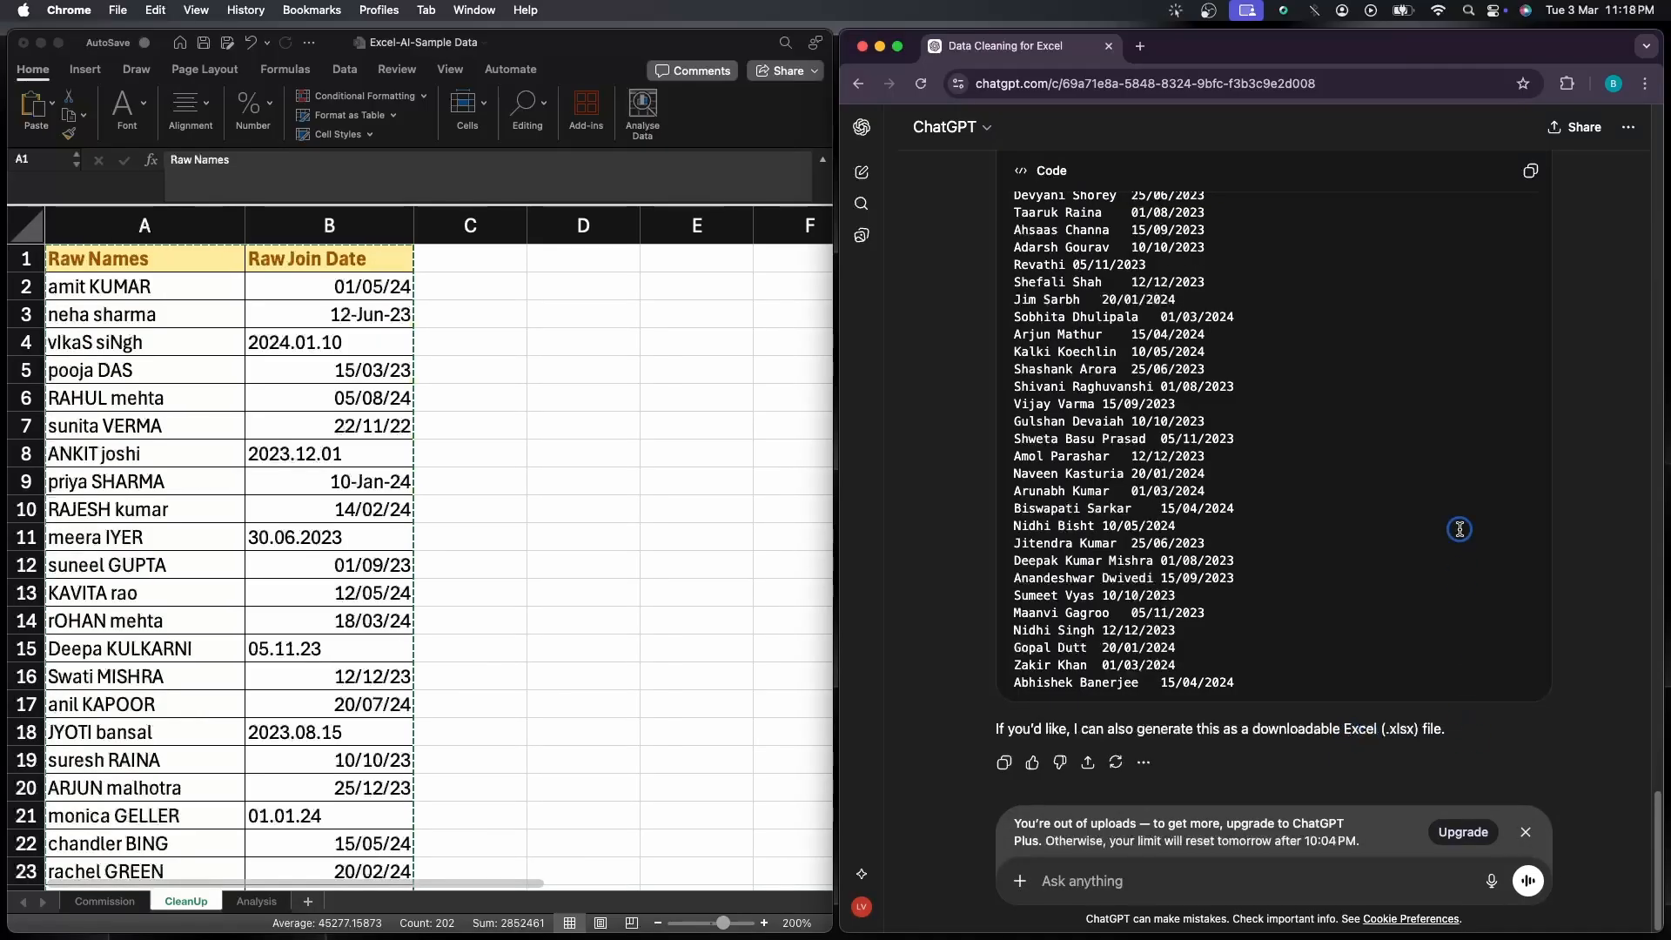
# Copy ChatGPT's cleaned list, paste it over the raw data from cell A1 of the CleanUp sheet in Excel, and review the rows
pyautogui.scroll(1, 1460, 529)
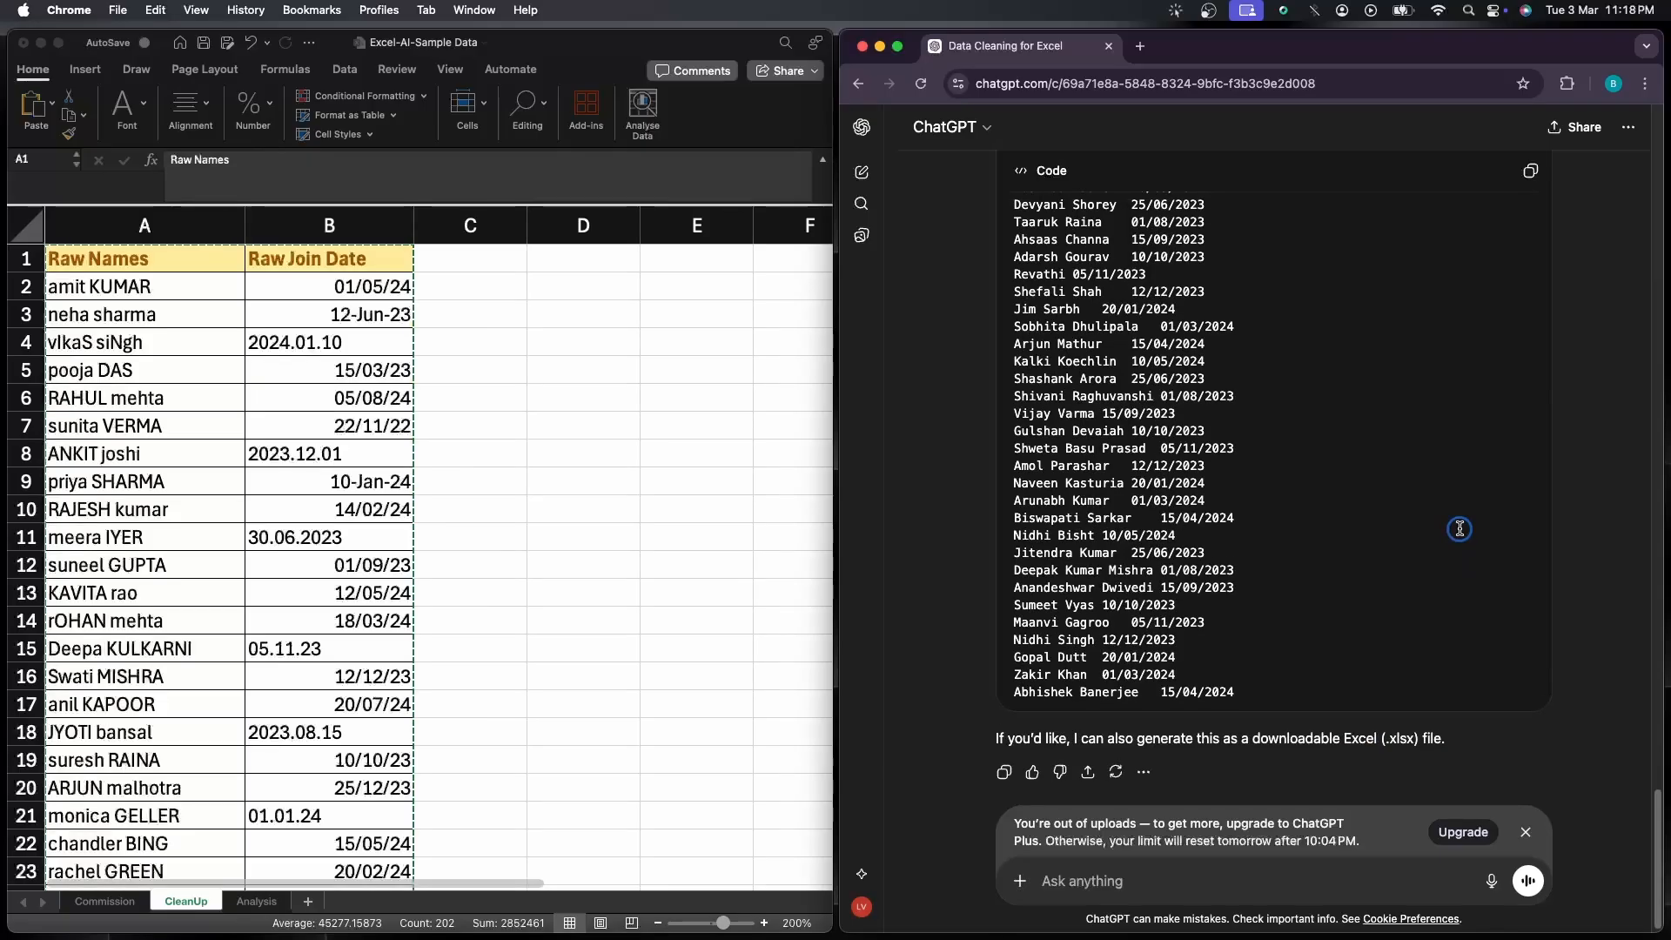
pyautogui.click(1531, 172)
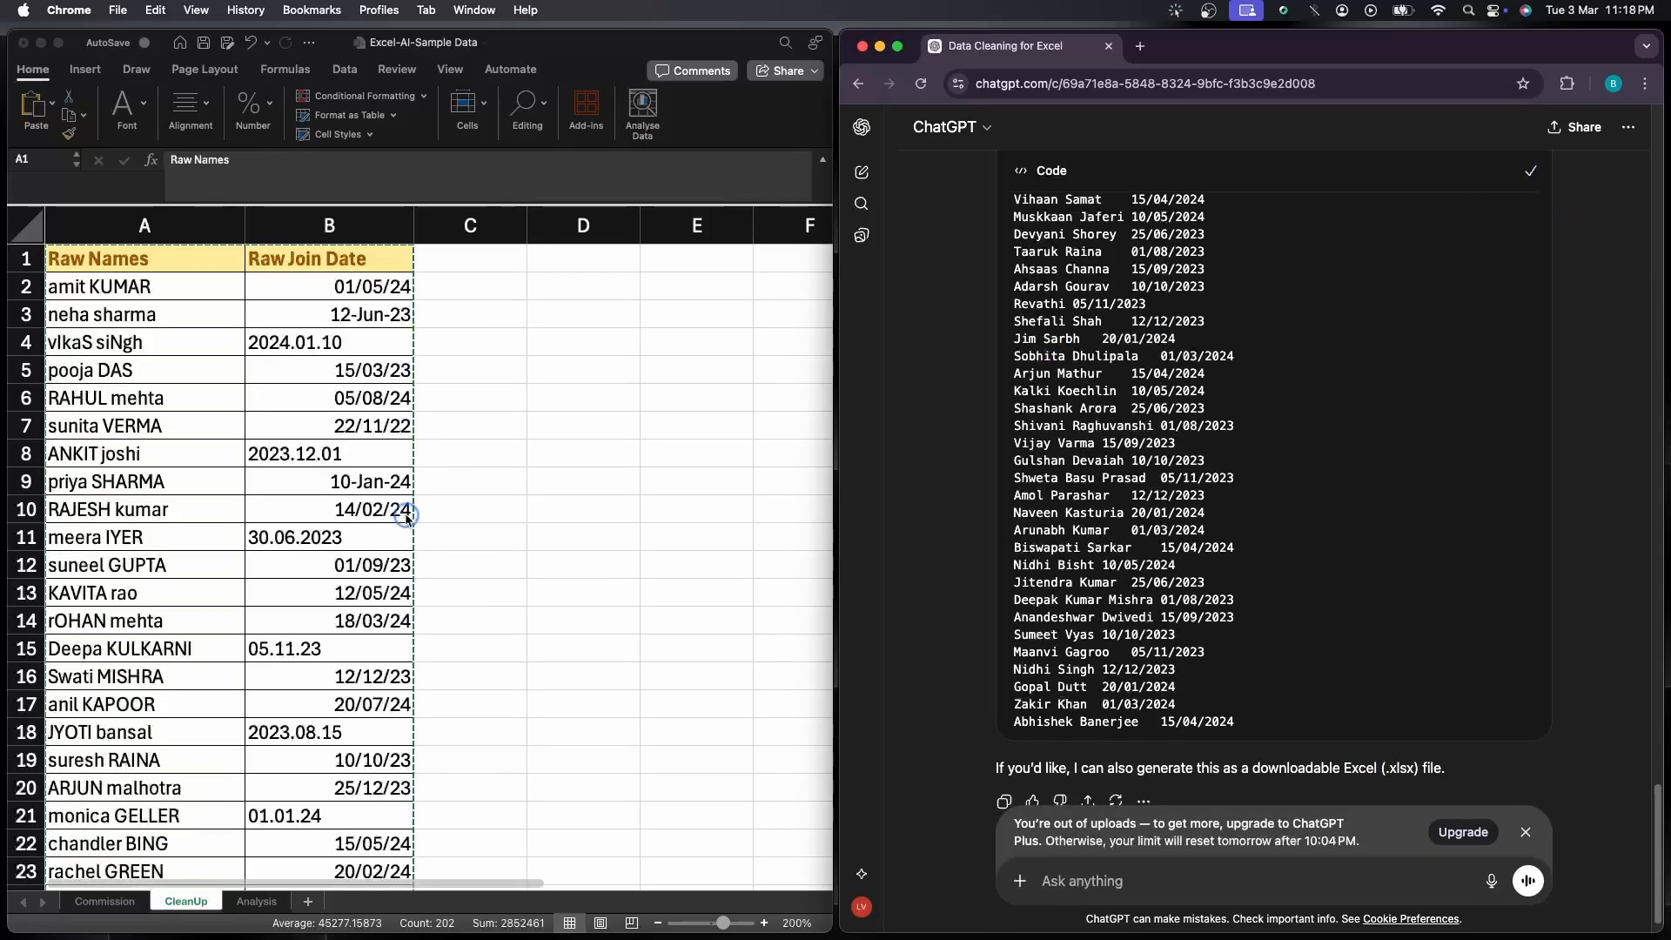
pyautogui.click(181, 265)
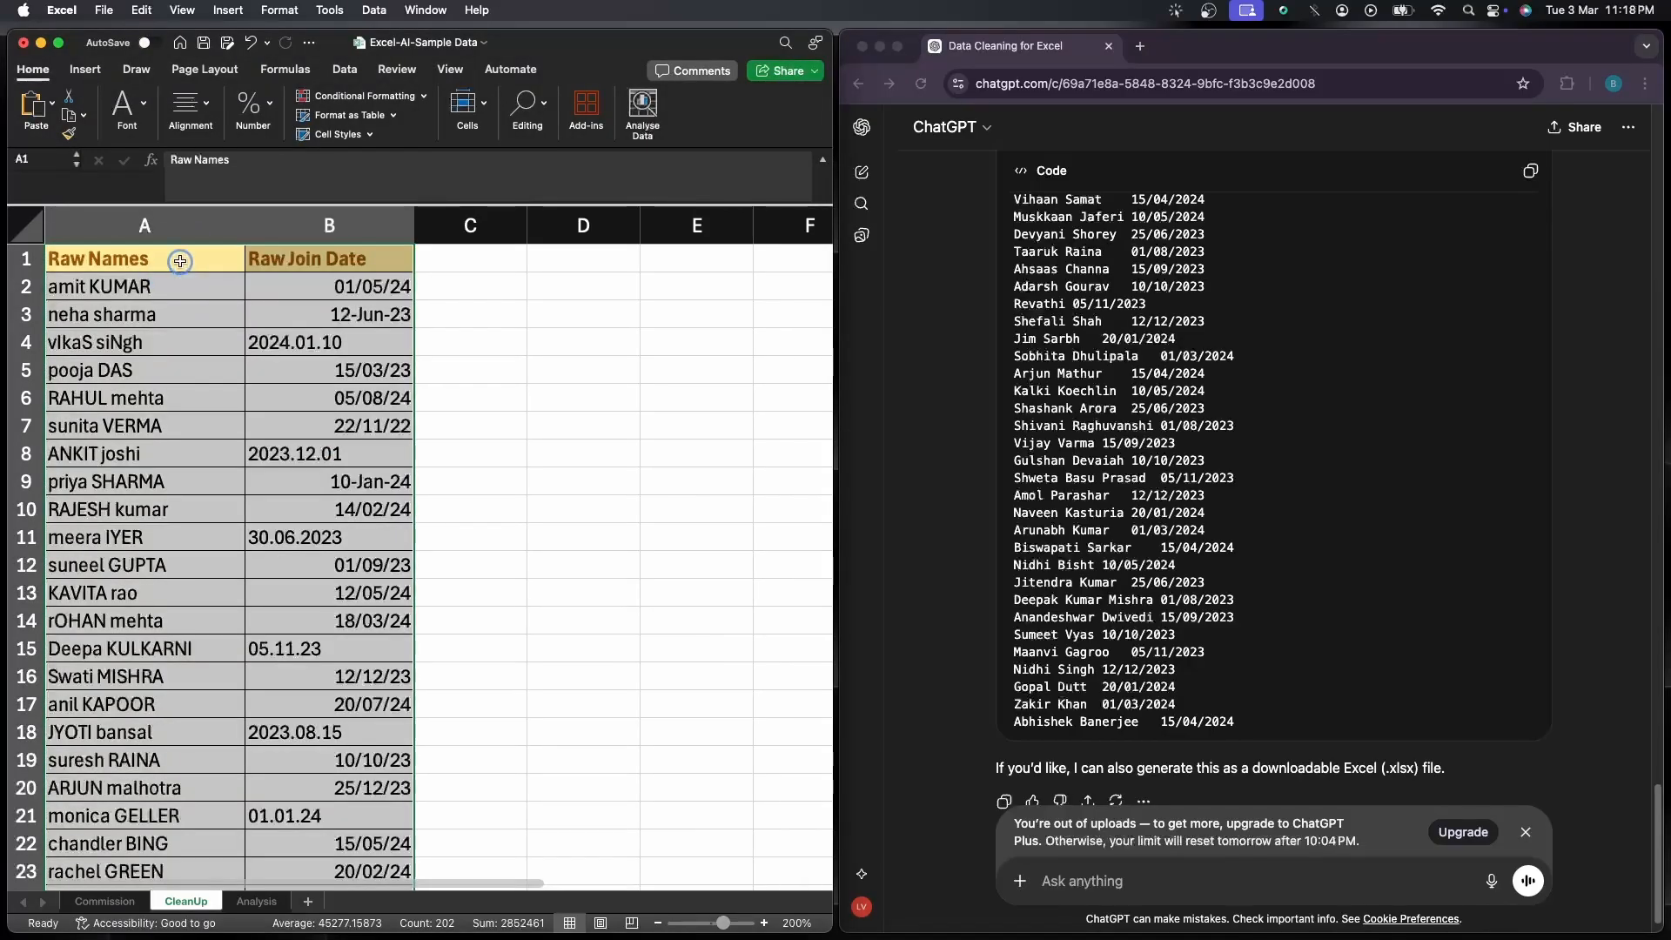
pyautogui.press('super+v')
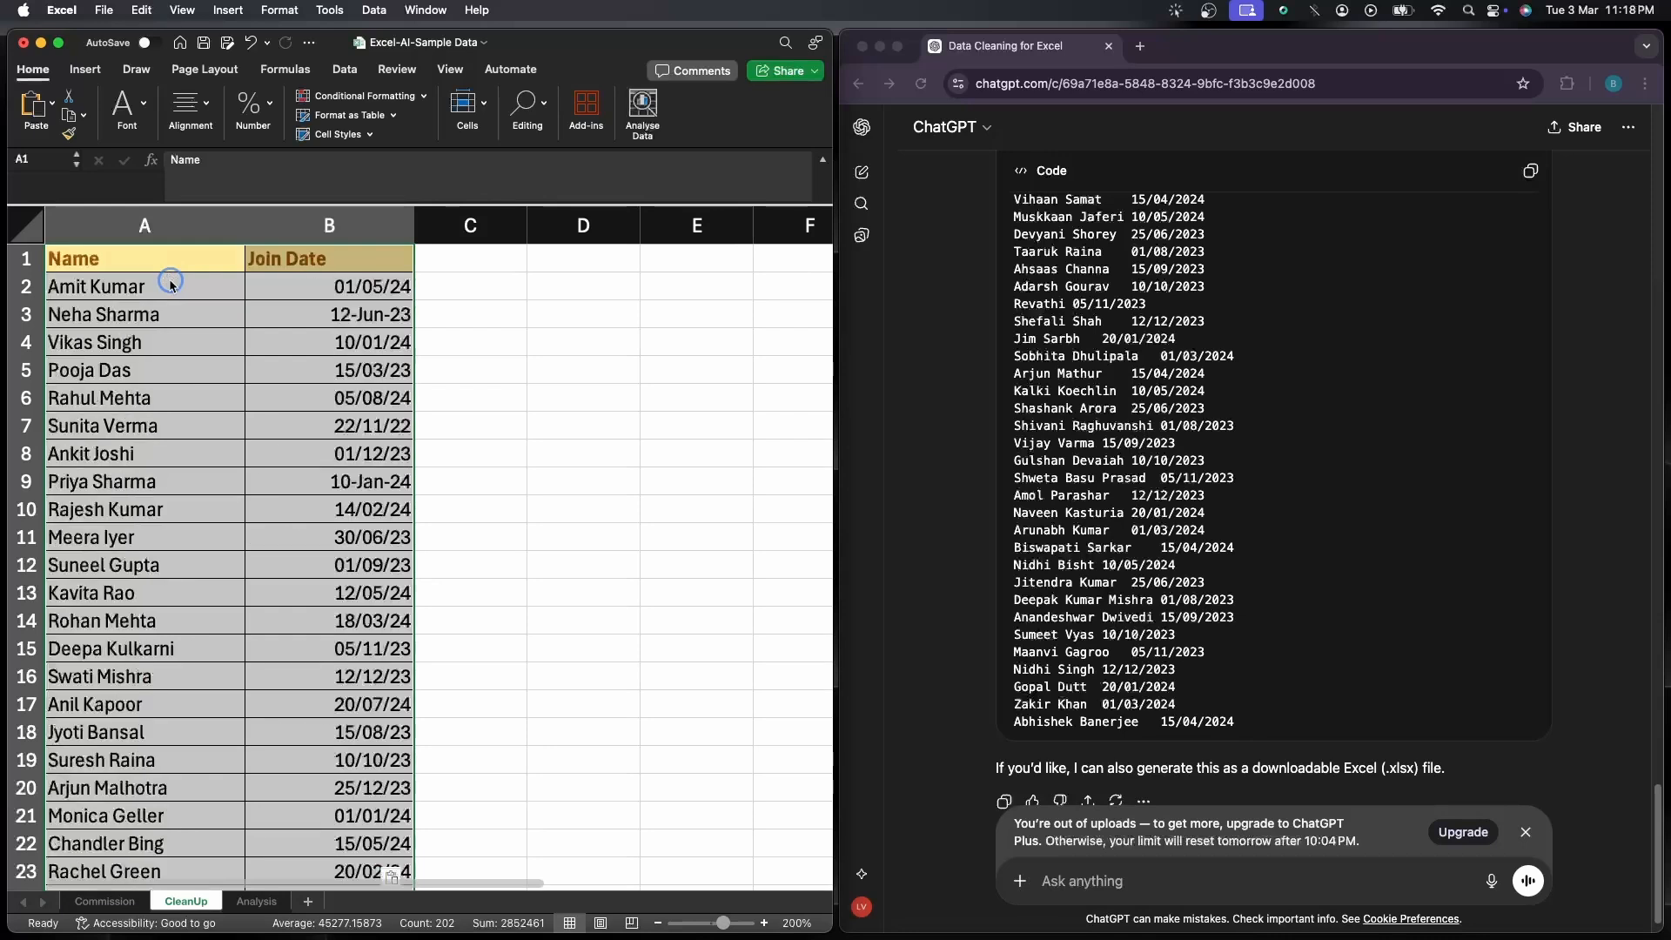
pyautogui.click(467, 445)
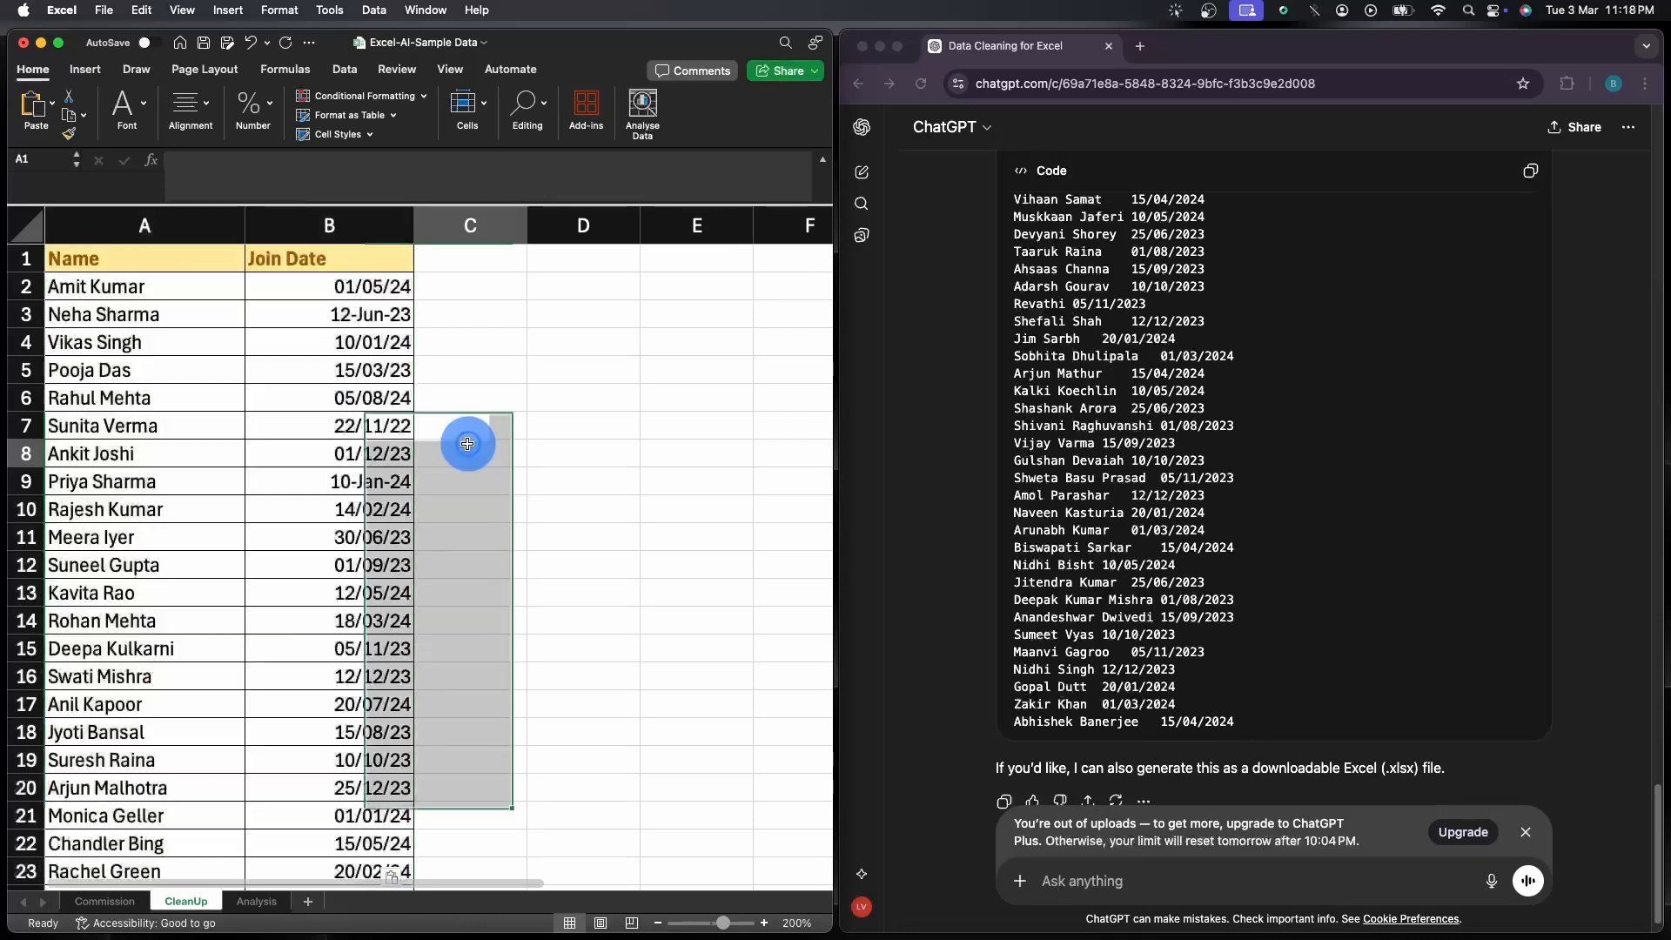
pyautogui.scroll(-20, 468, 445)
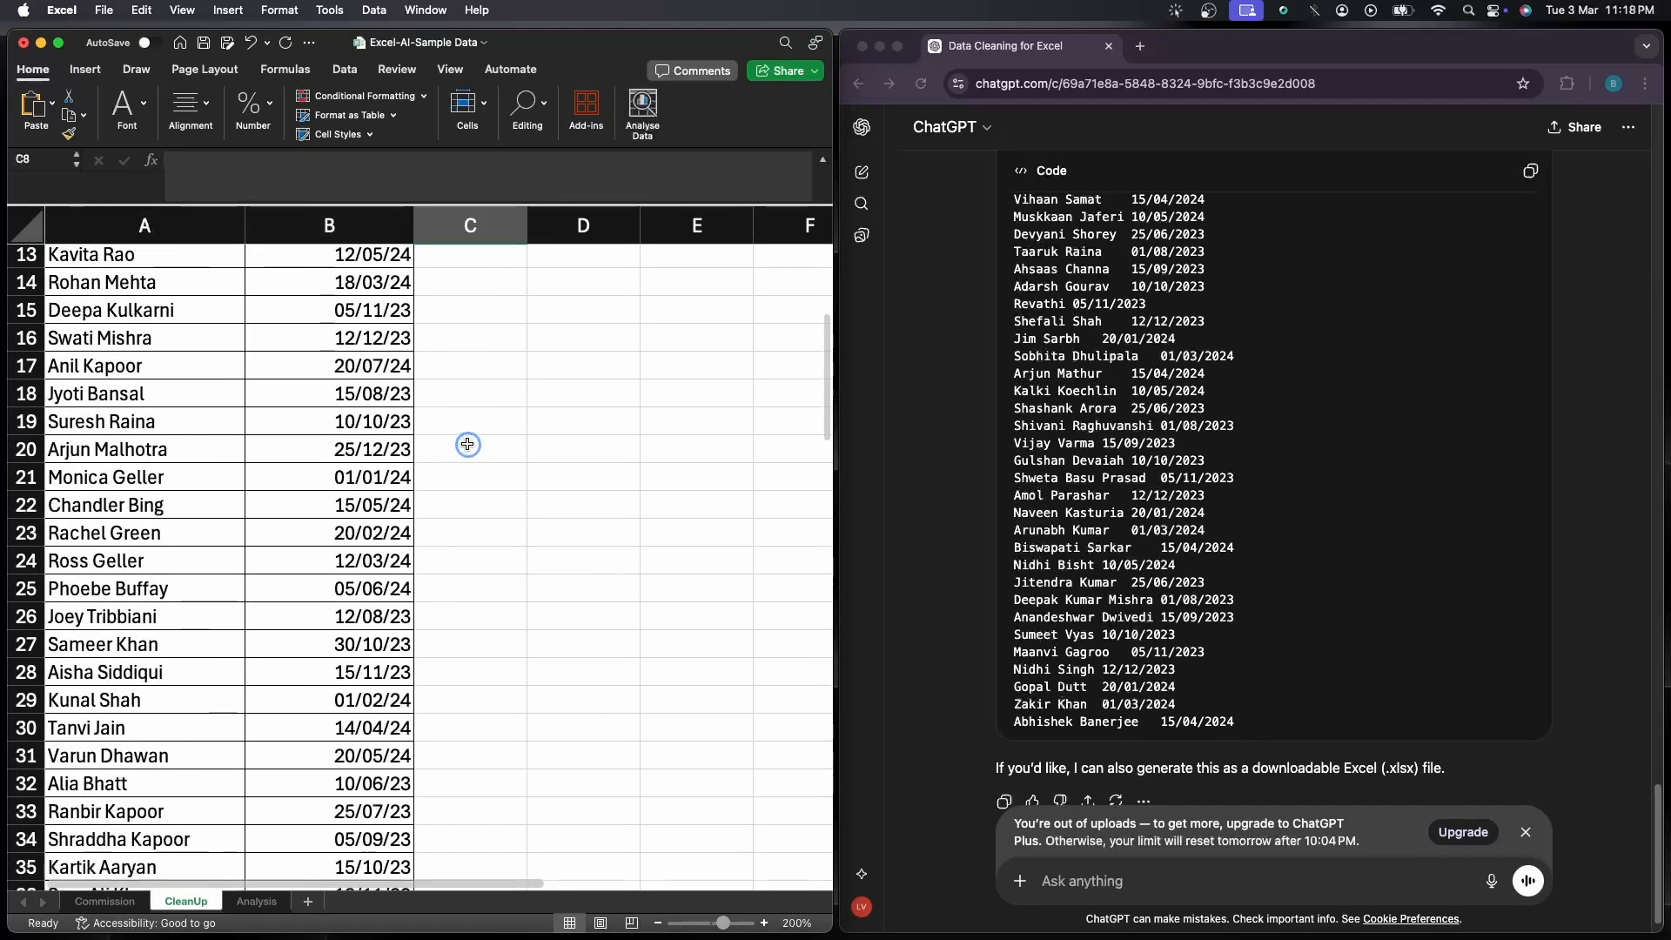
pyautogui.scroll(-7, 468, 450)
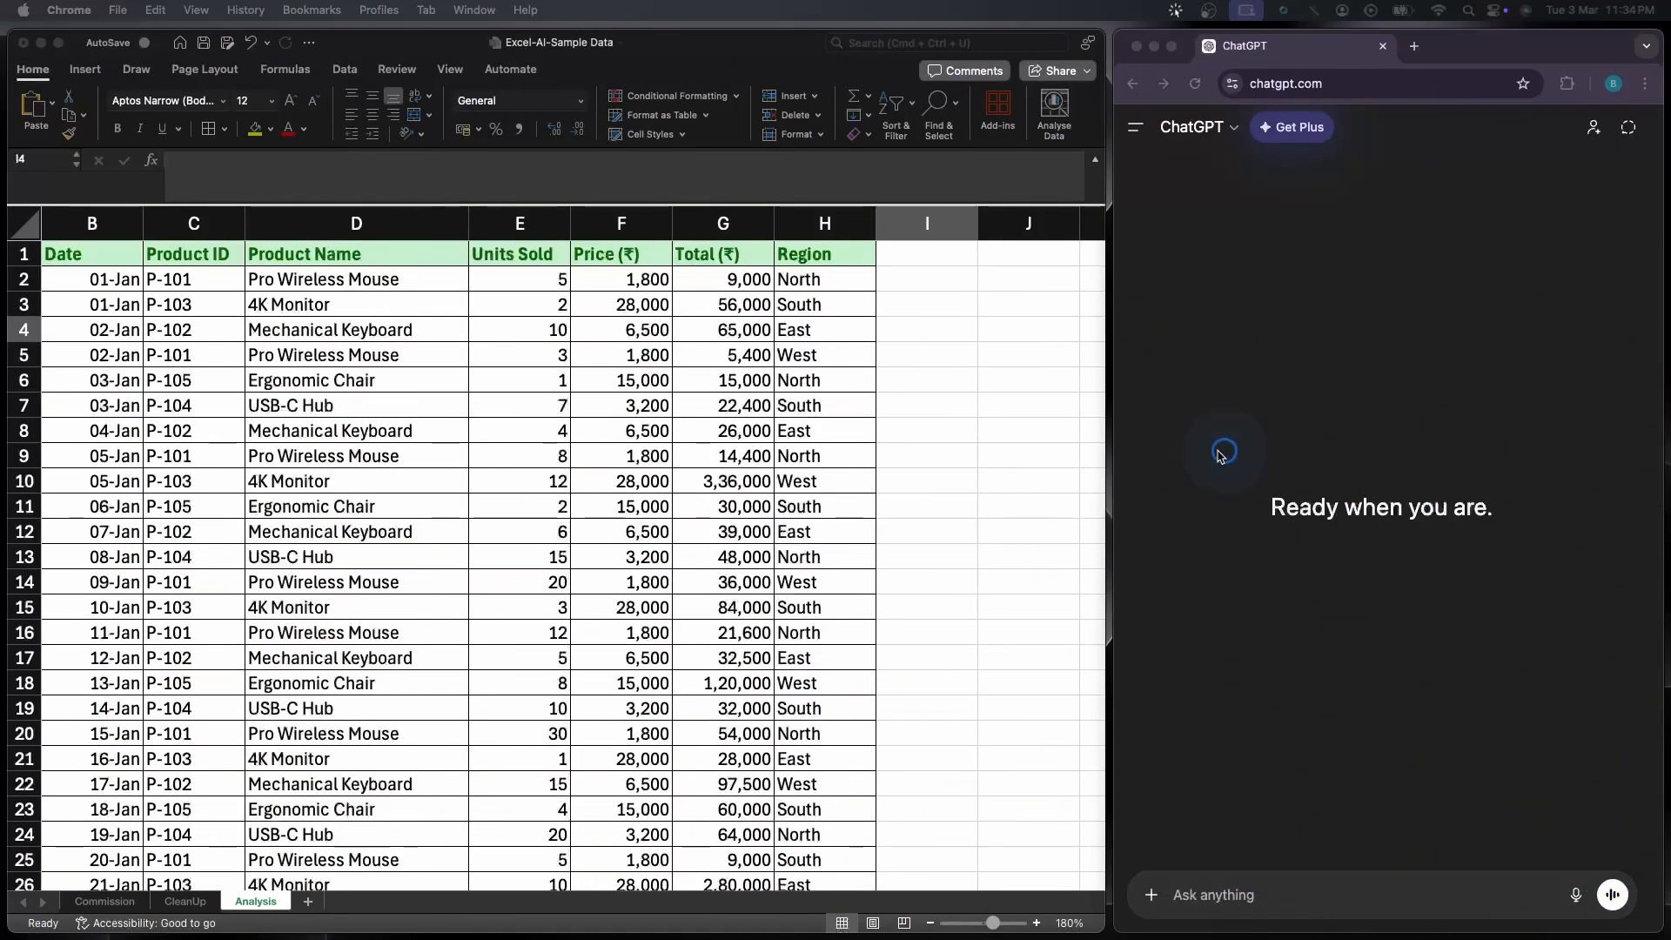
# Review the sales table on the Analysis sheet and select its full range from B1 to H101
pyautogui.click(1036, 447)
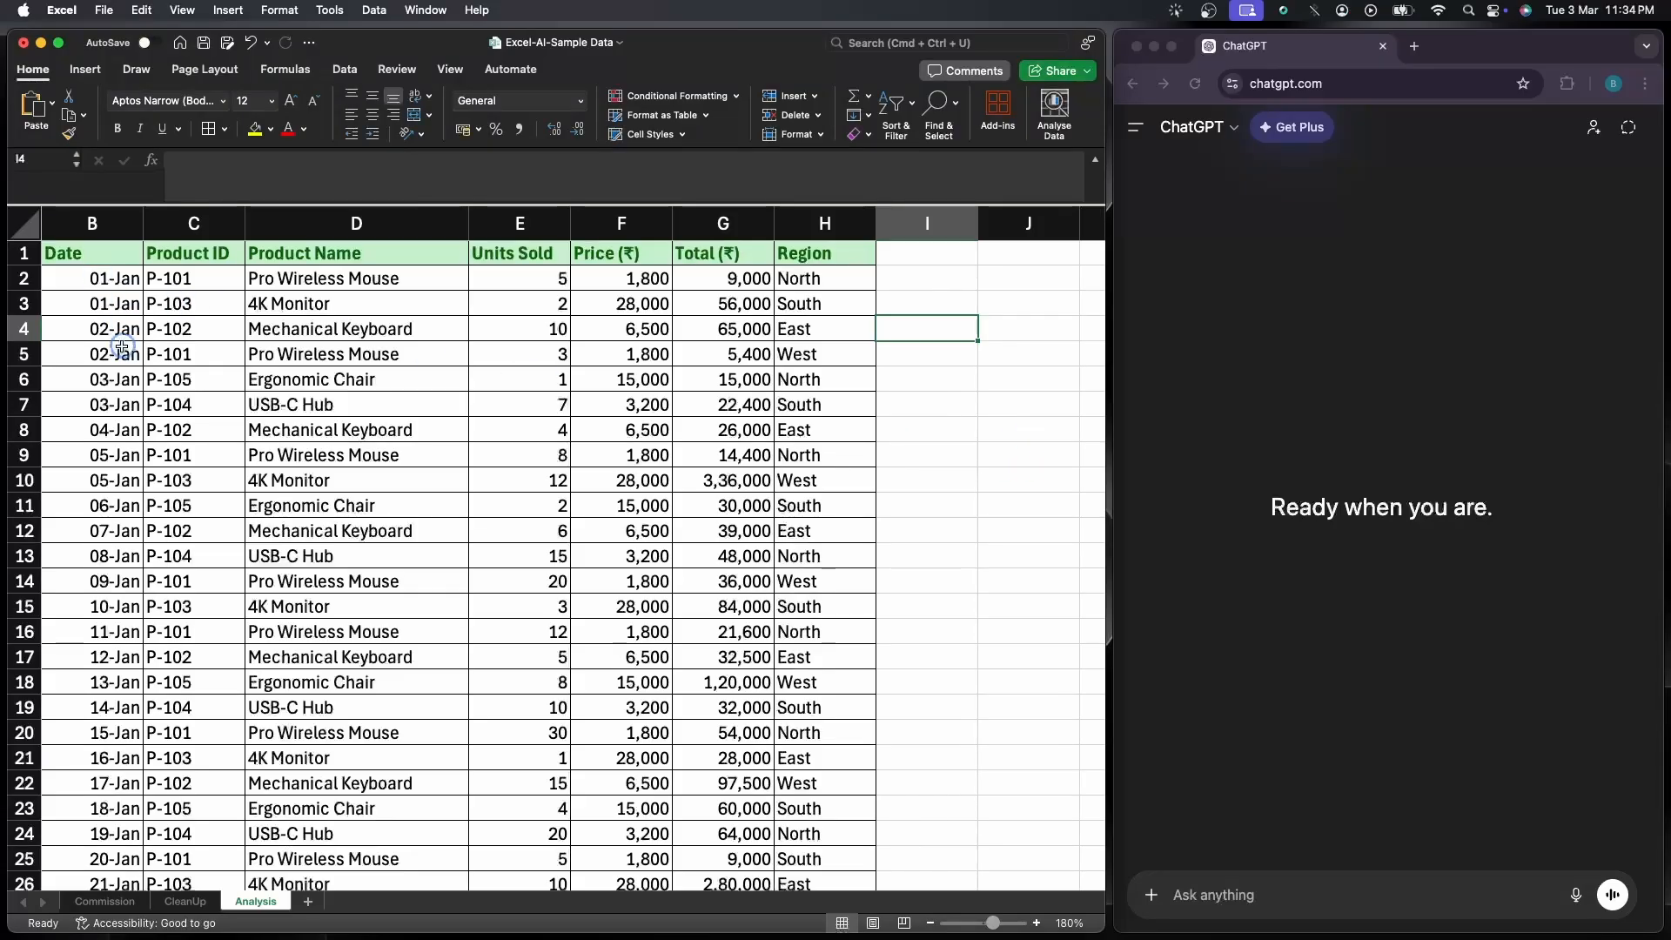
pyautogui.scroll(-10, 98, 275)
pyautogui.scroll(-20, 111, 409)
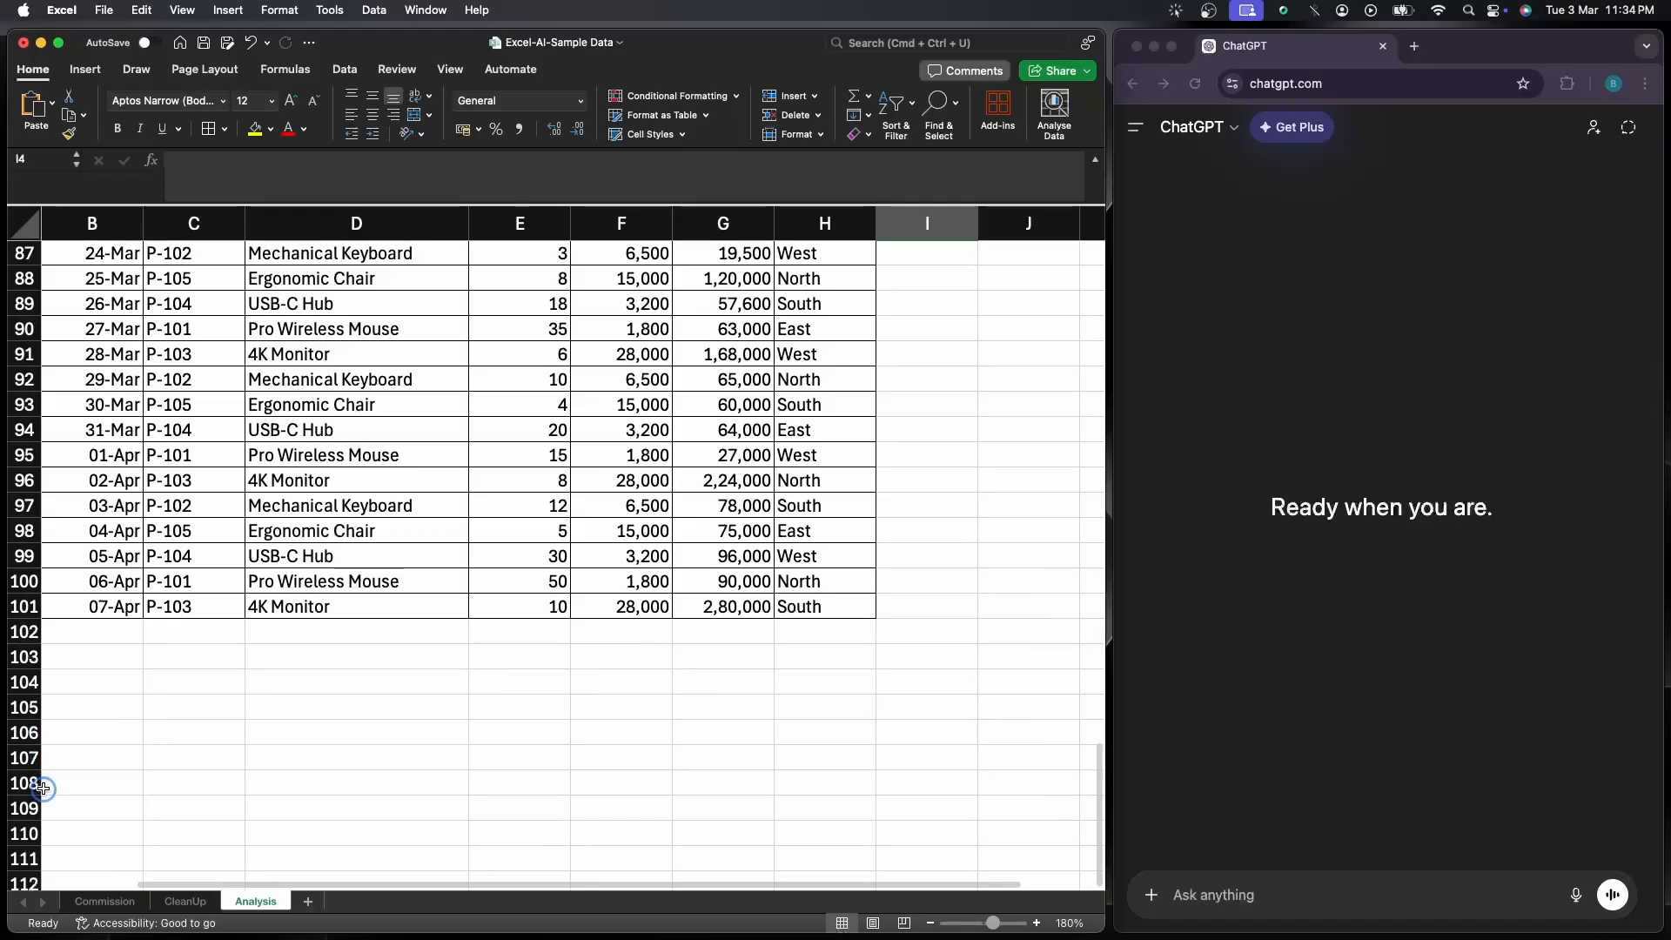
pyautogui.scroll(20, 397, 660)
pyautogui.scroll(1, 396, 660)
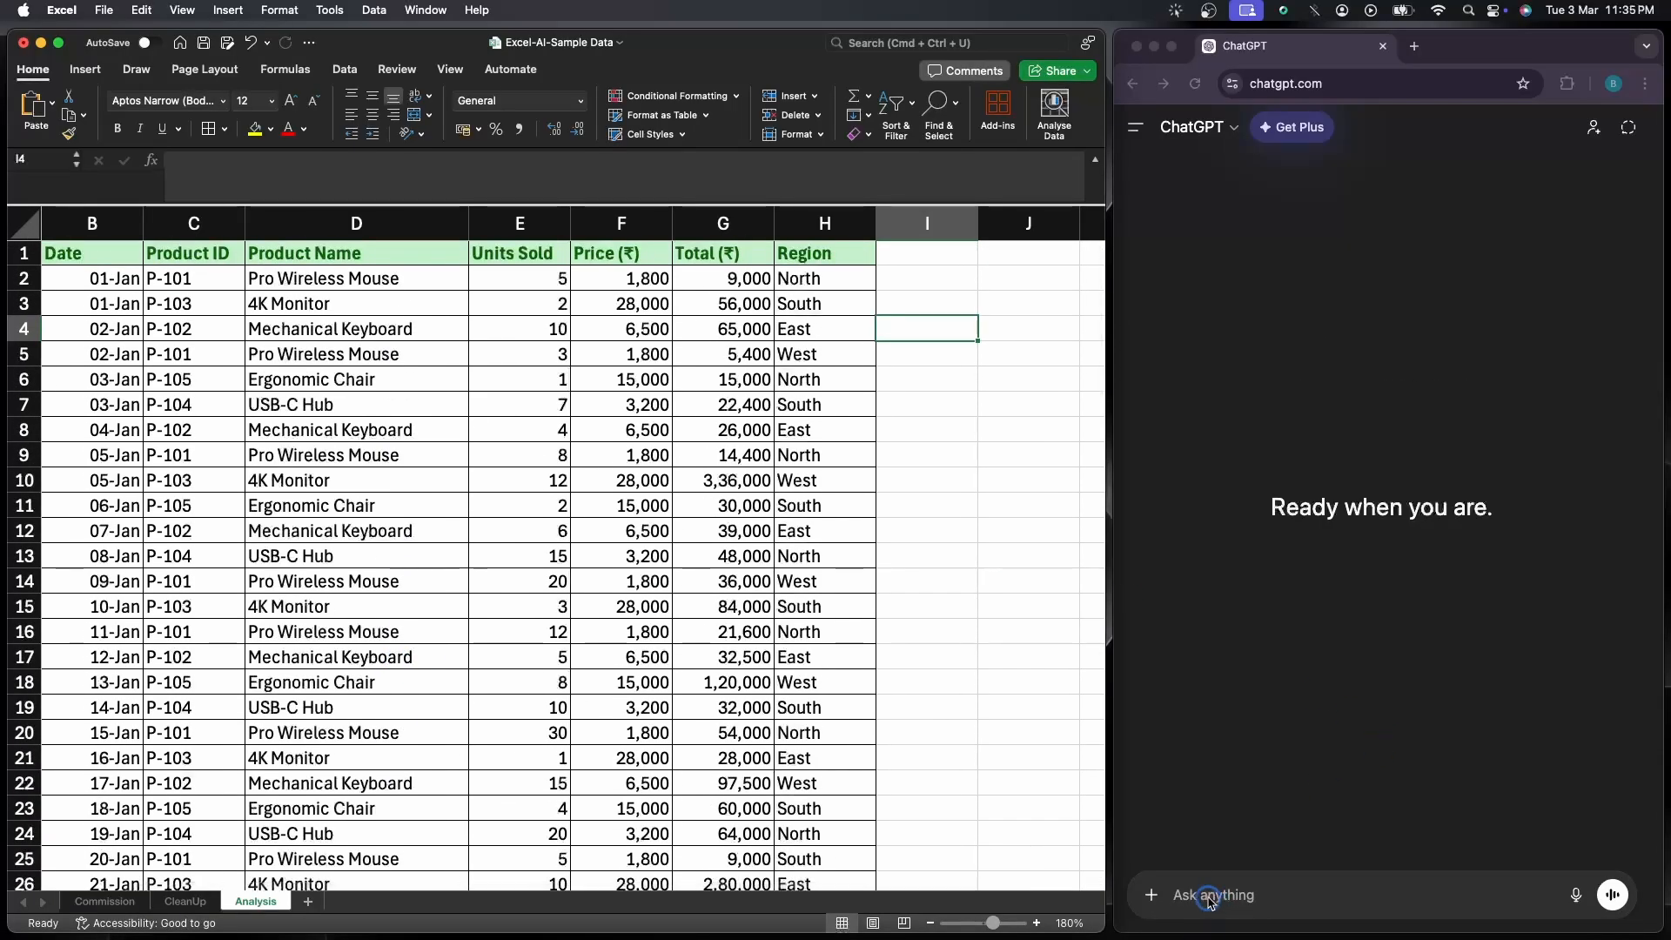
pyautogui.click(101, 254)
pyautogui.scroll(-13, 548, 540)
pyautogui.scroll(-13, 558, 581)
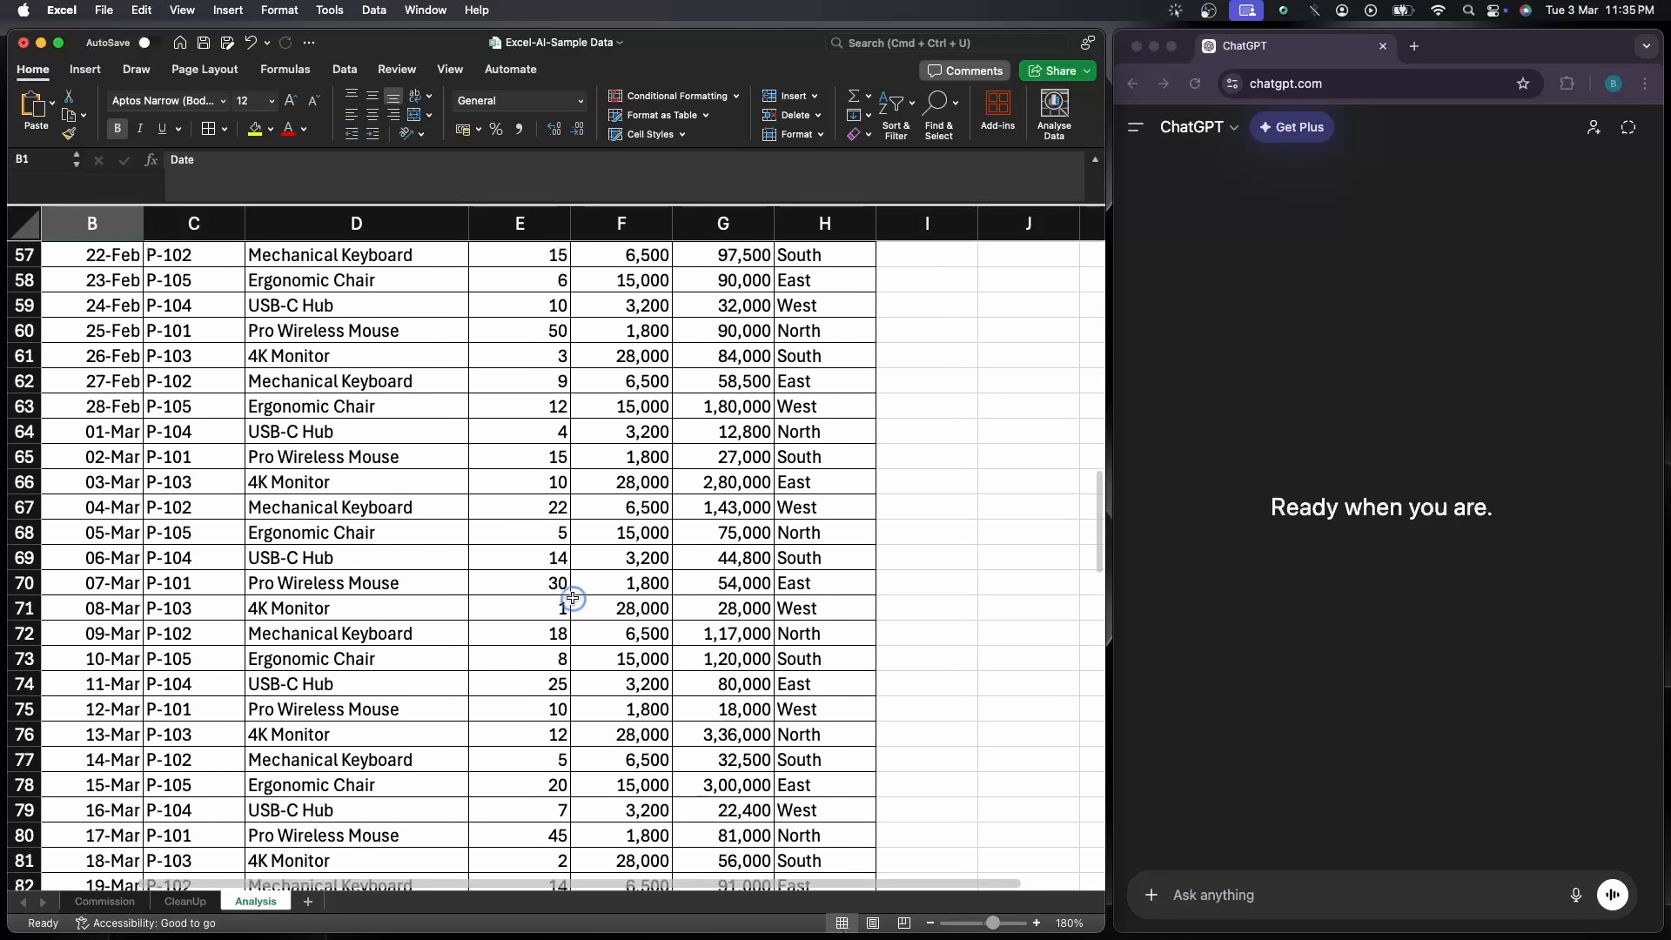
pyautogui.scroll(-1, 756, 743)
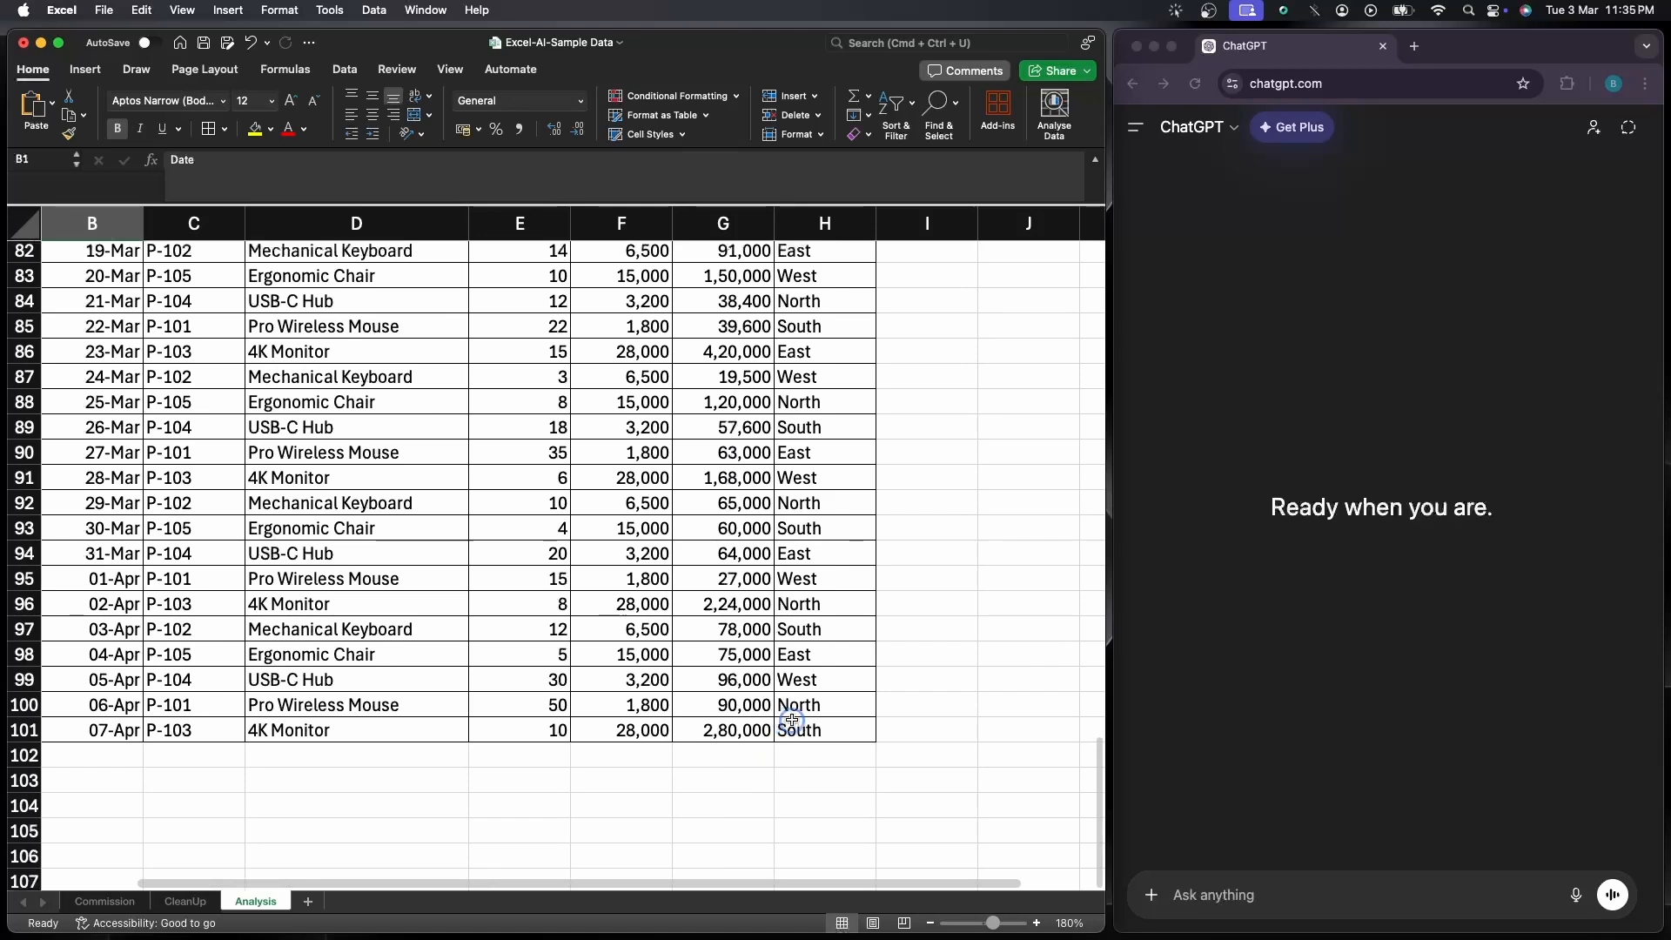
pyautogui.keyDown('shift'); pyautogui.click(819, 731); pyautogui.keyUp('shift')
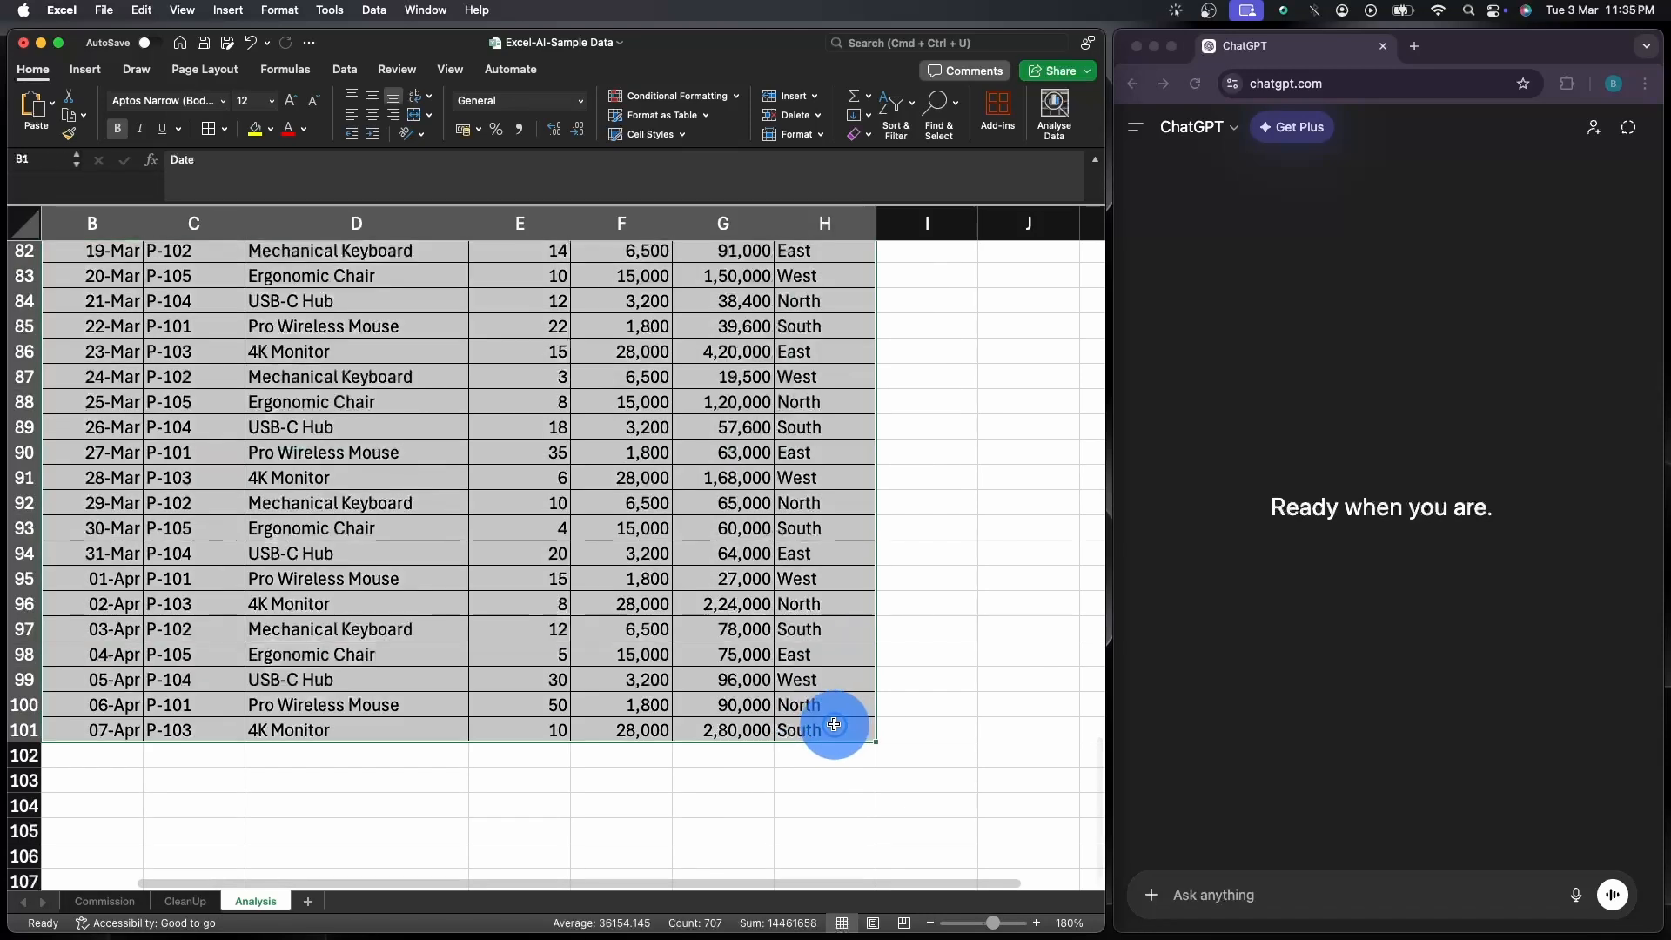
# Draft a ChatGPT prompt to analyze the sales data for the top-earning region, the best-selling product, and 3 ideas to increase sales next month
pyautogui.click(1227, 895)
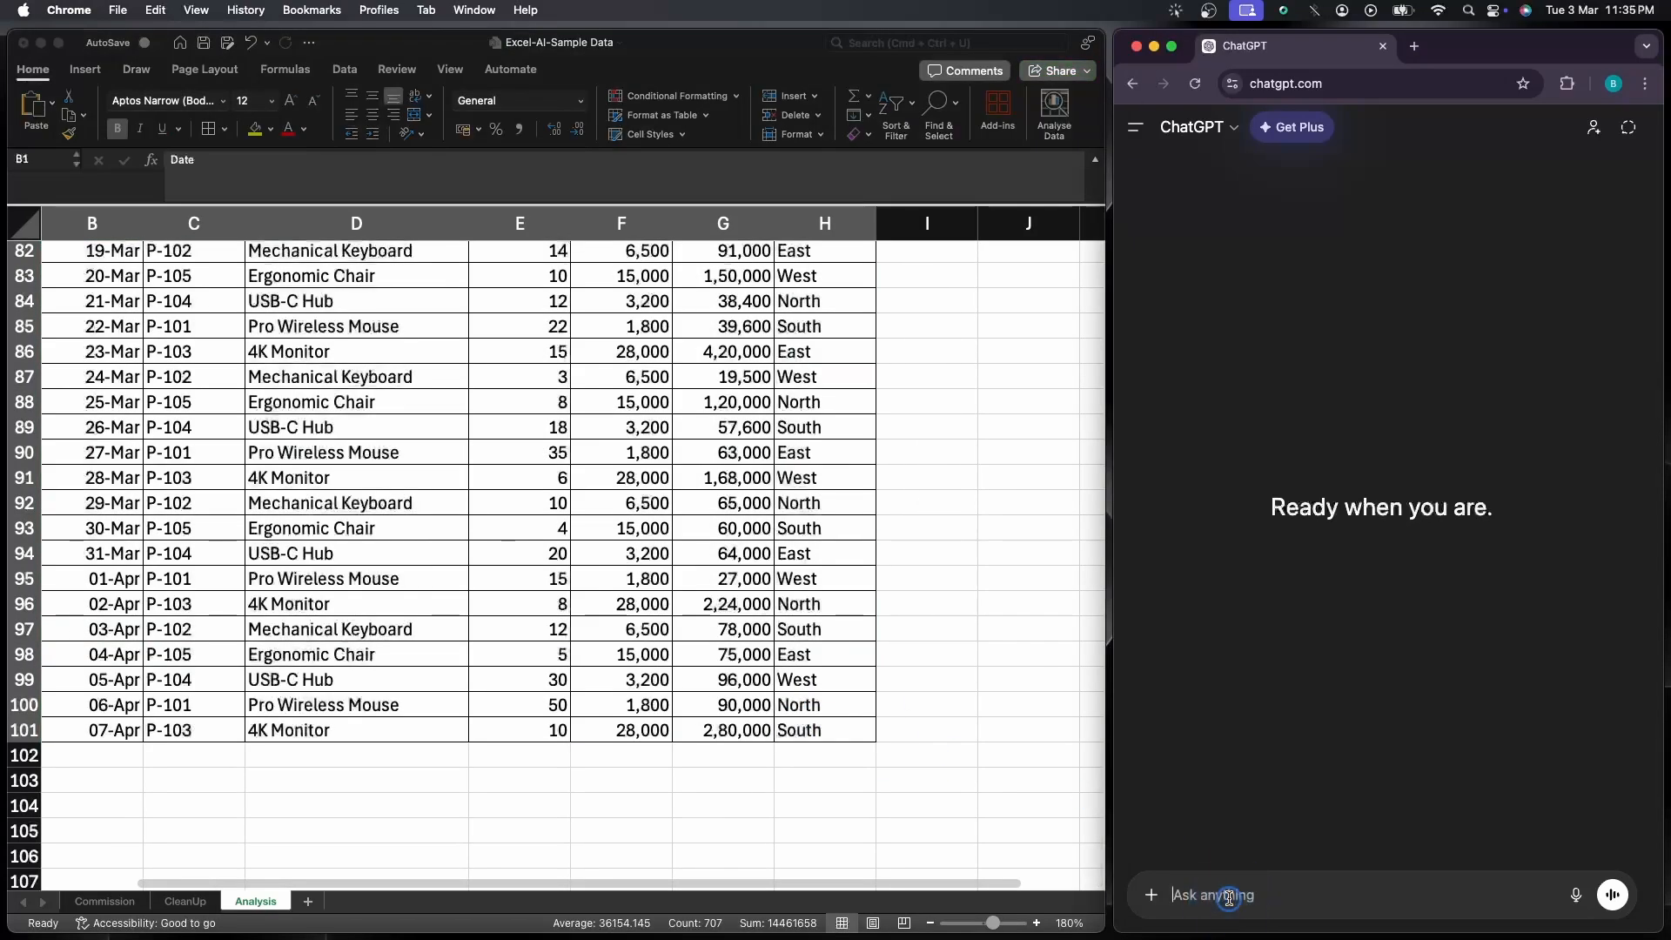
pyautogui.press('super+v')
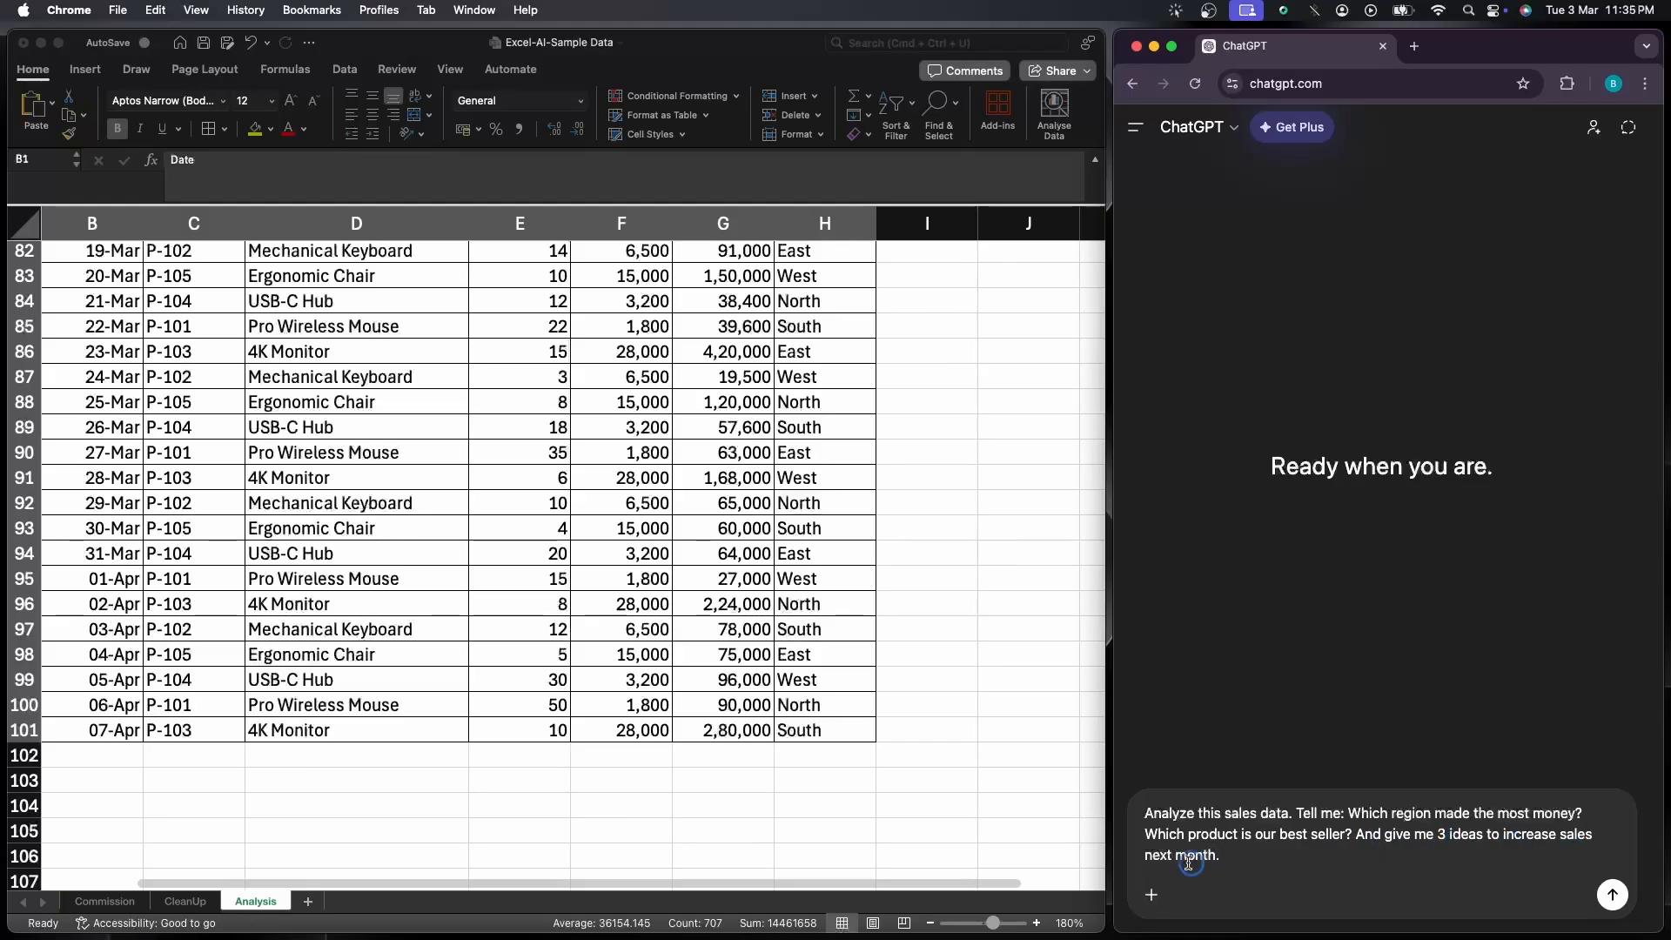
pyautogui.hotkey('shift', 'Return')
pyautogui.hotkey('shift', 'Return')
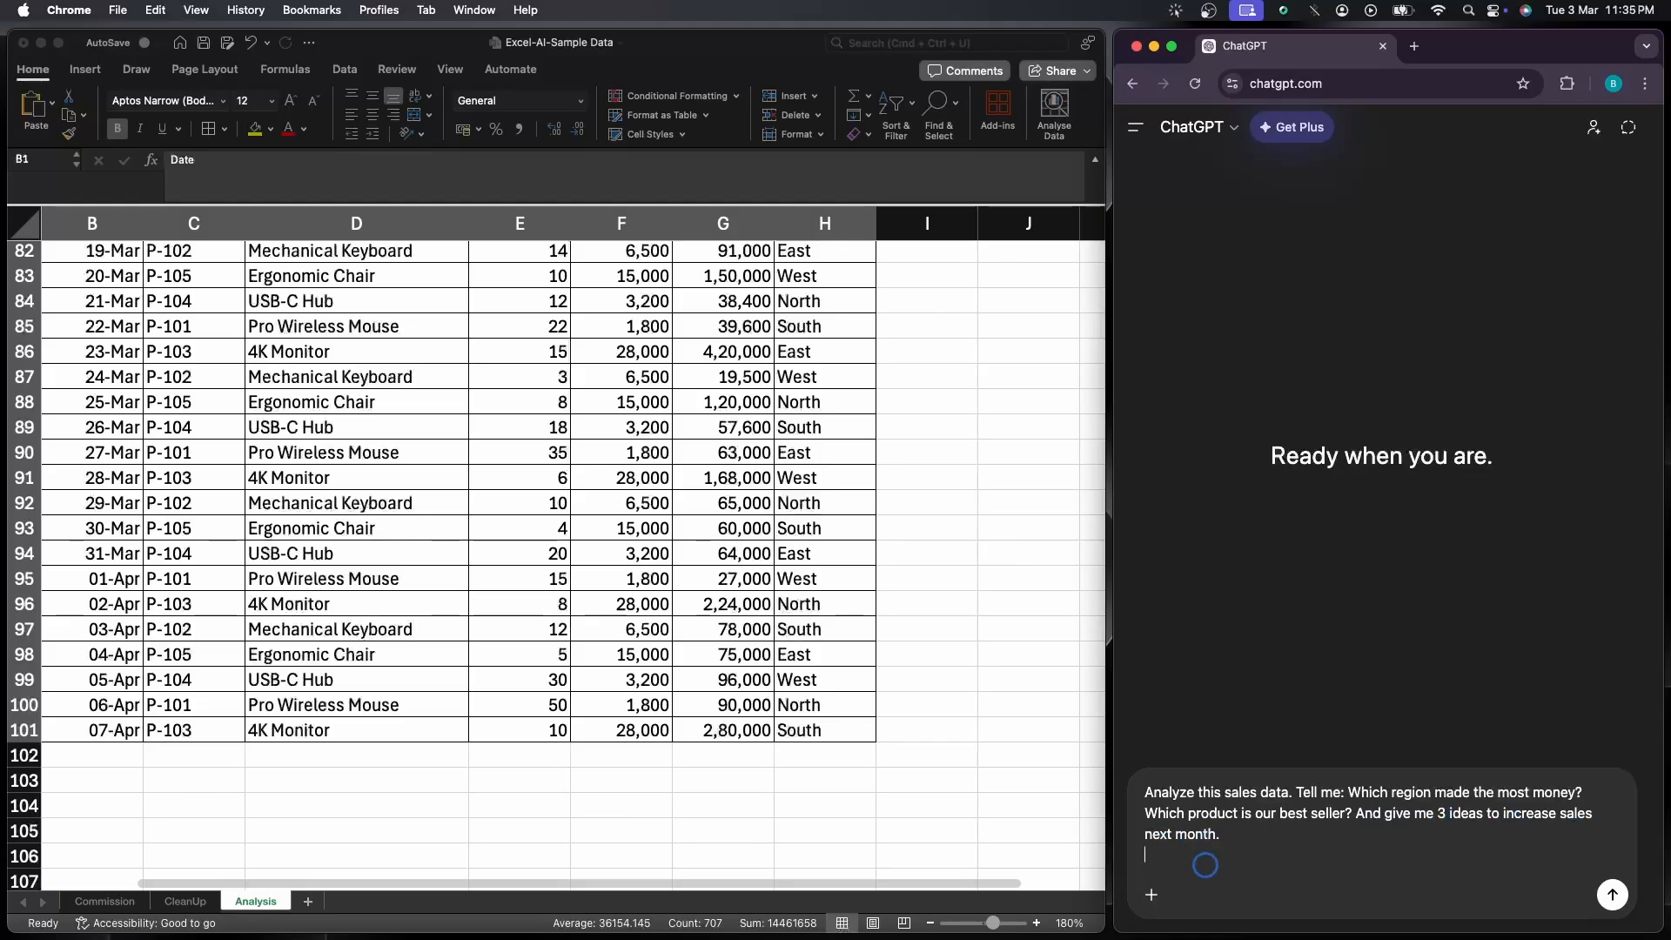
# Copy the selected sales table B1:H101 from Excel and paste it below the analysis prompt in ChatGPT
pyautogui.click(752, 592)
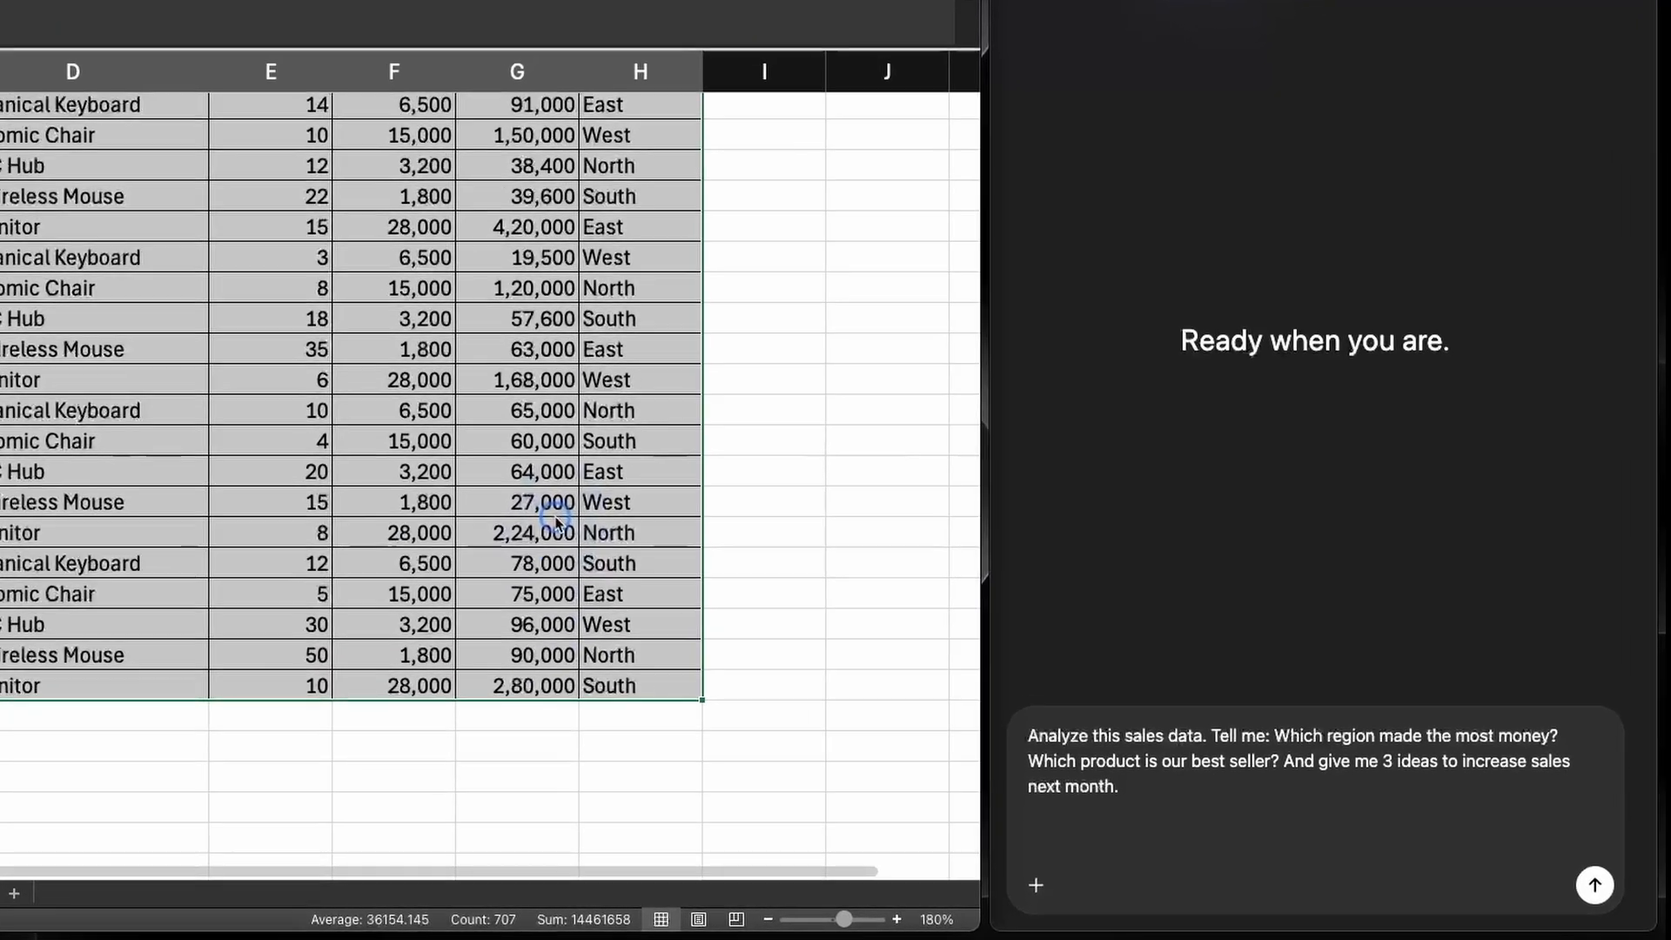
pyautogui.press('super+c')
pyautogui.click(1045, 823)
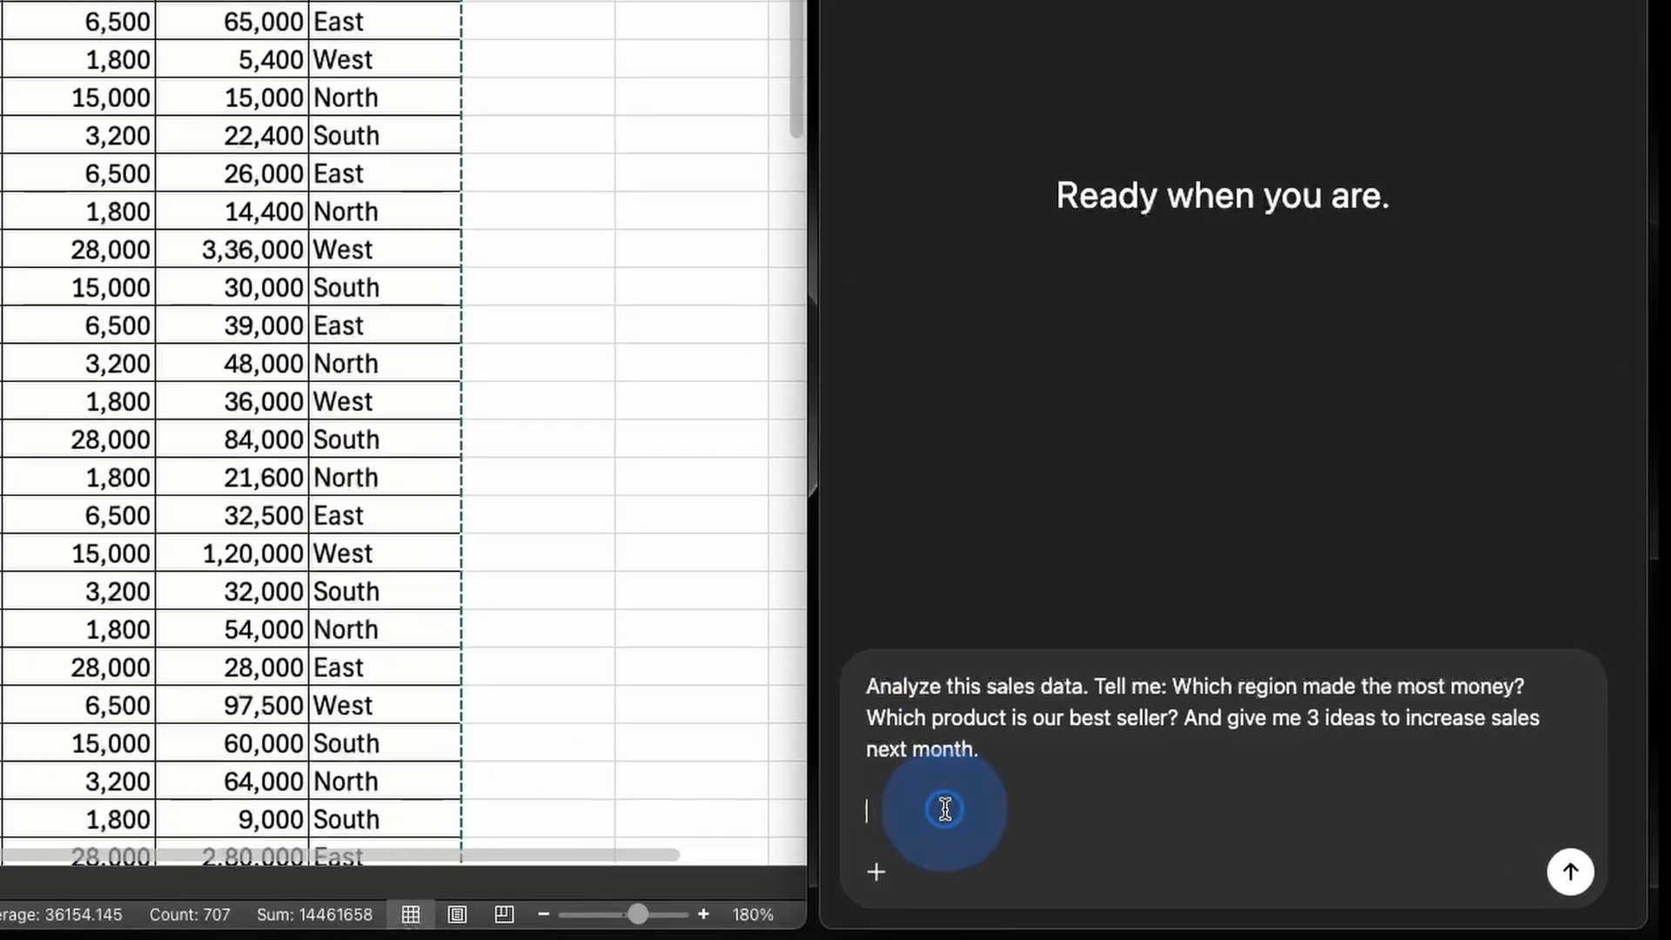
pyautogui.press('super+v')
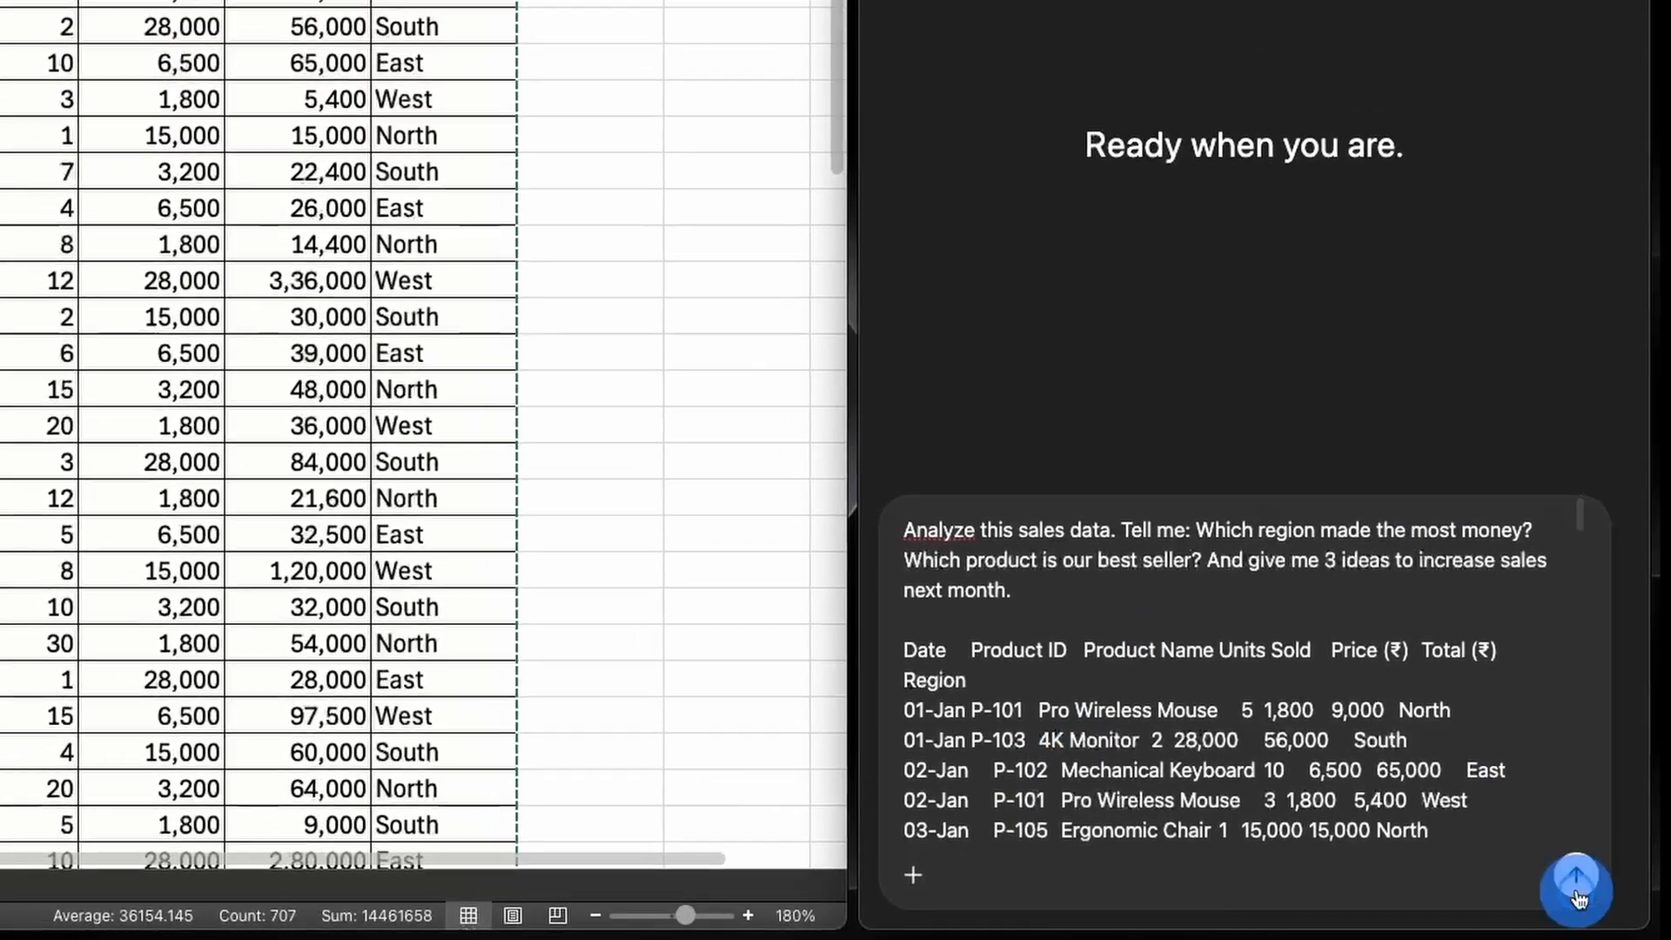
# Submit the sales analysis prompt and review the reply's sections on revenue by region and best-selling product by units and revenue
pyautogui.press('Return')
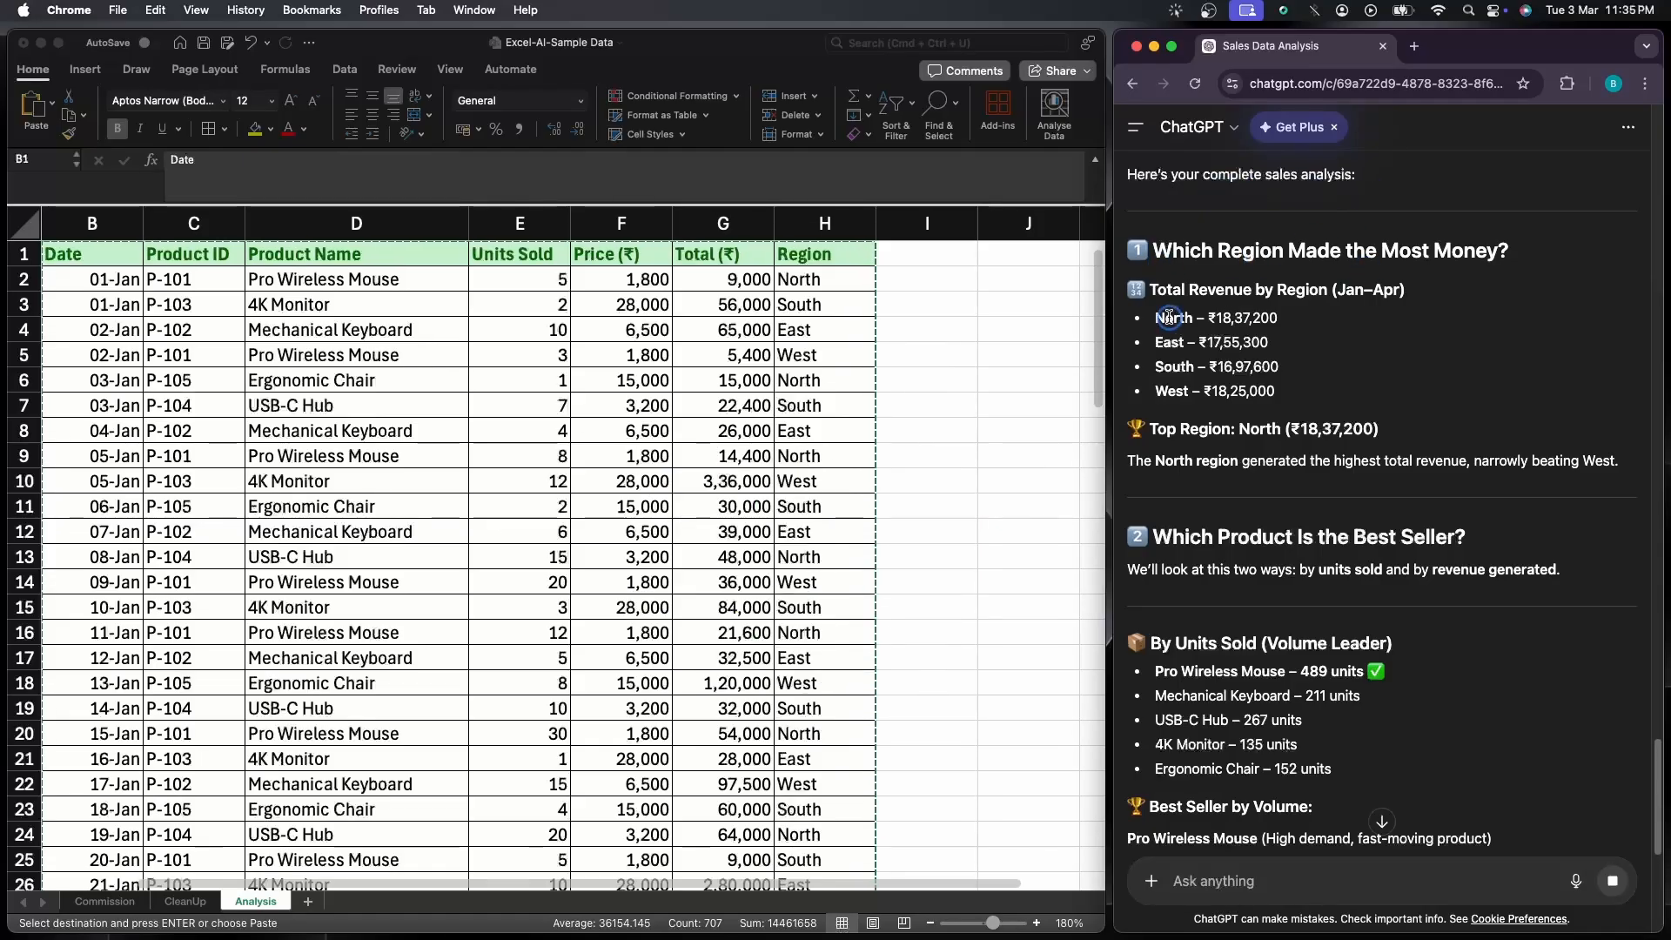
pyautogui.moveTo(1129, 290); pyautogui.dragTo(1391, 435)
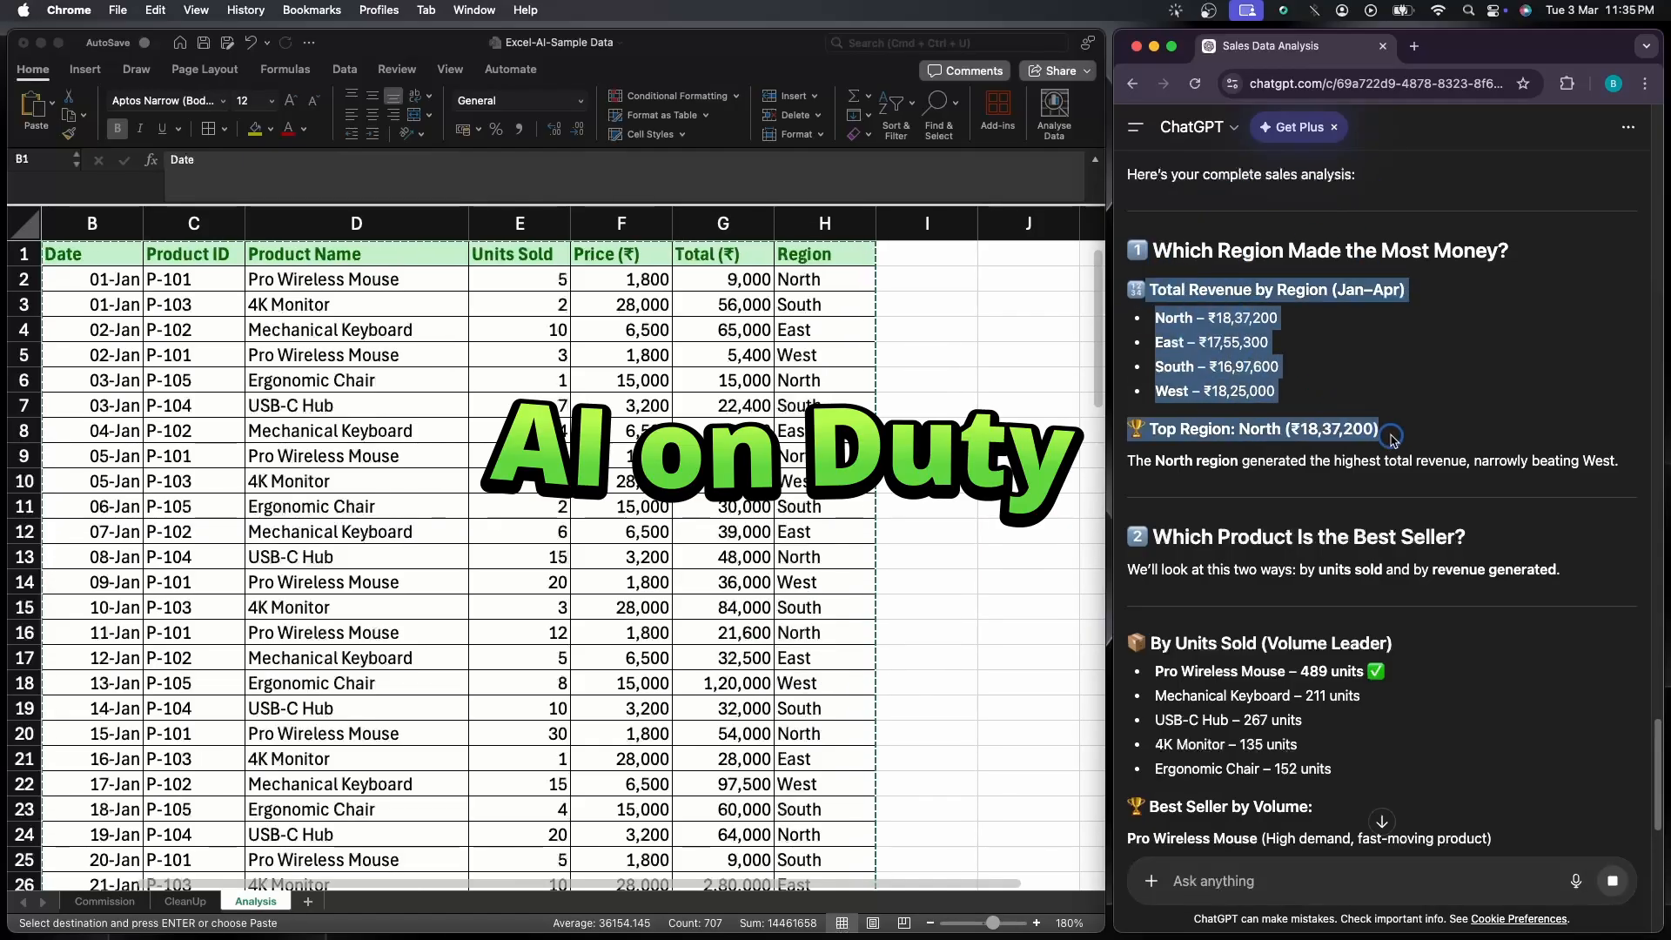
pyautogui.click(1425, 437)
pyautogui.scroll(-5, 1427, 527)
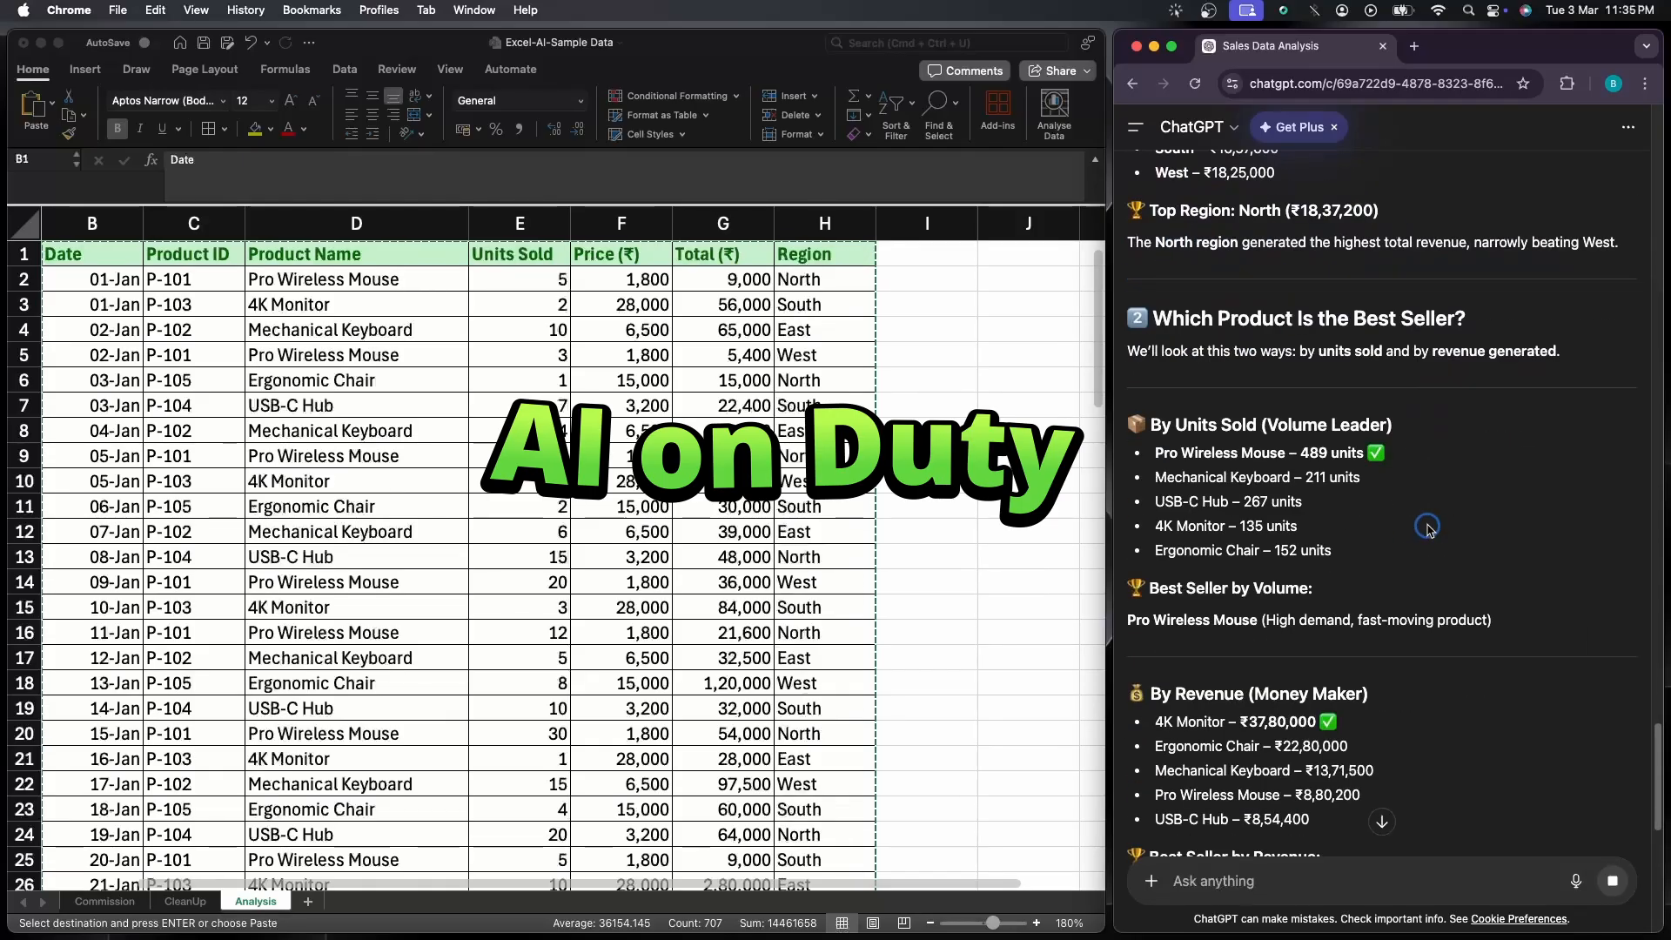
pyautogui.scroll(-1, 1427, 528)
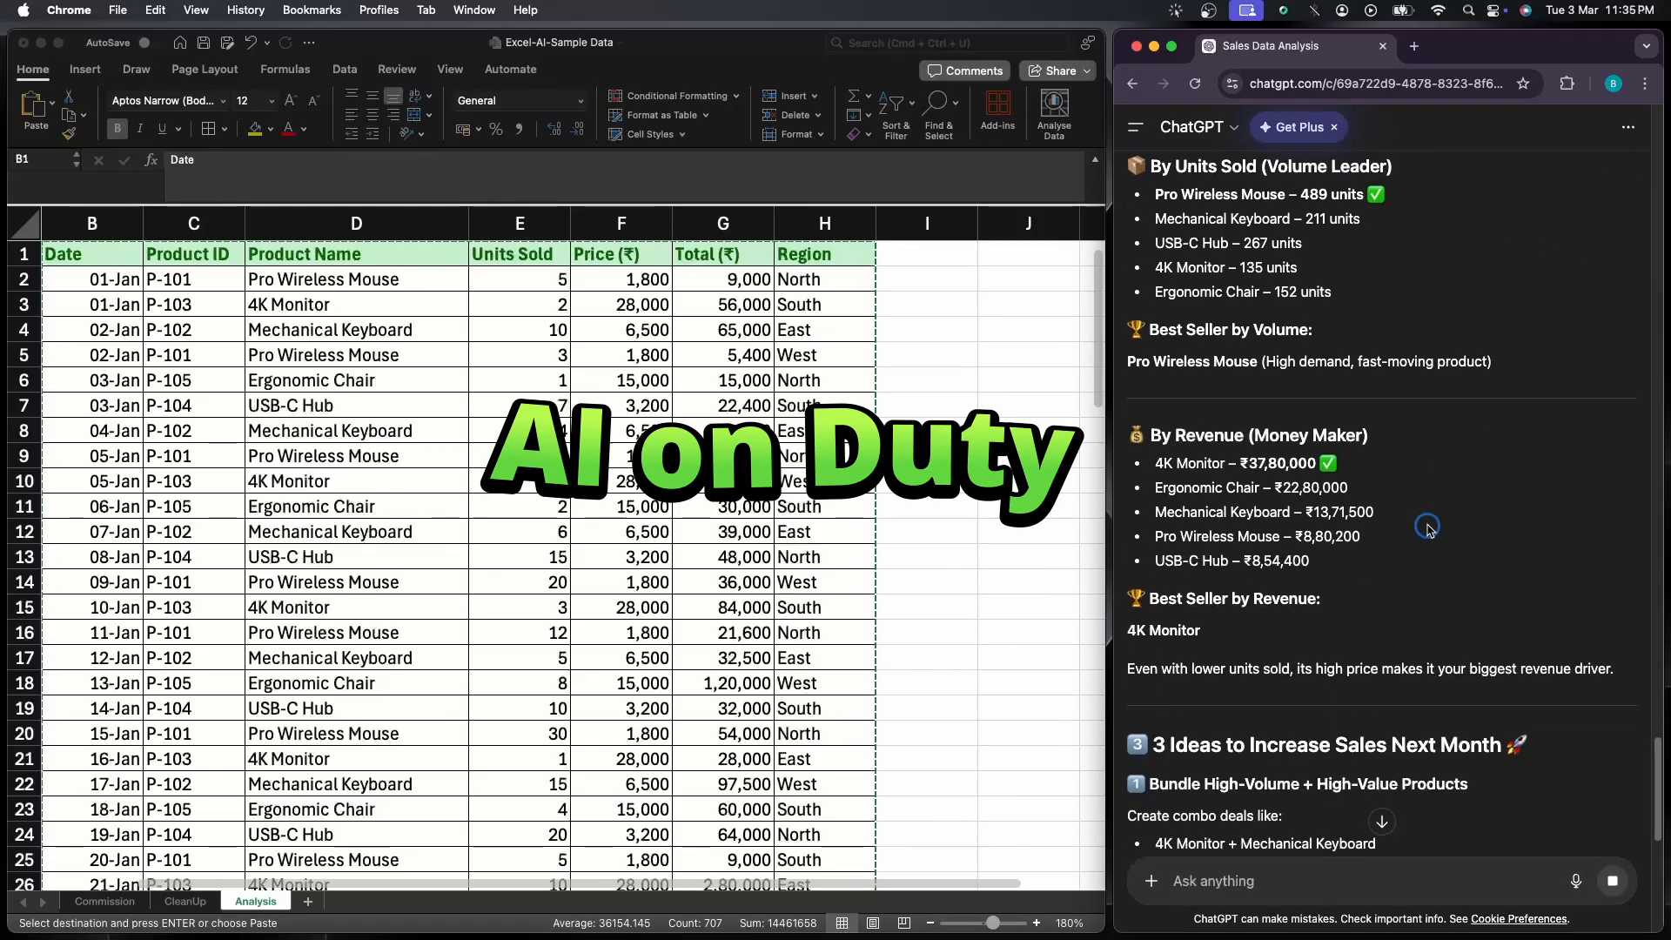
pyautogui.scroll(-4, 1428, 528)
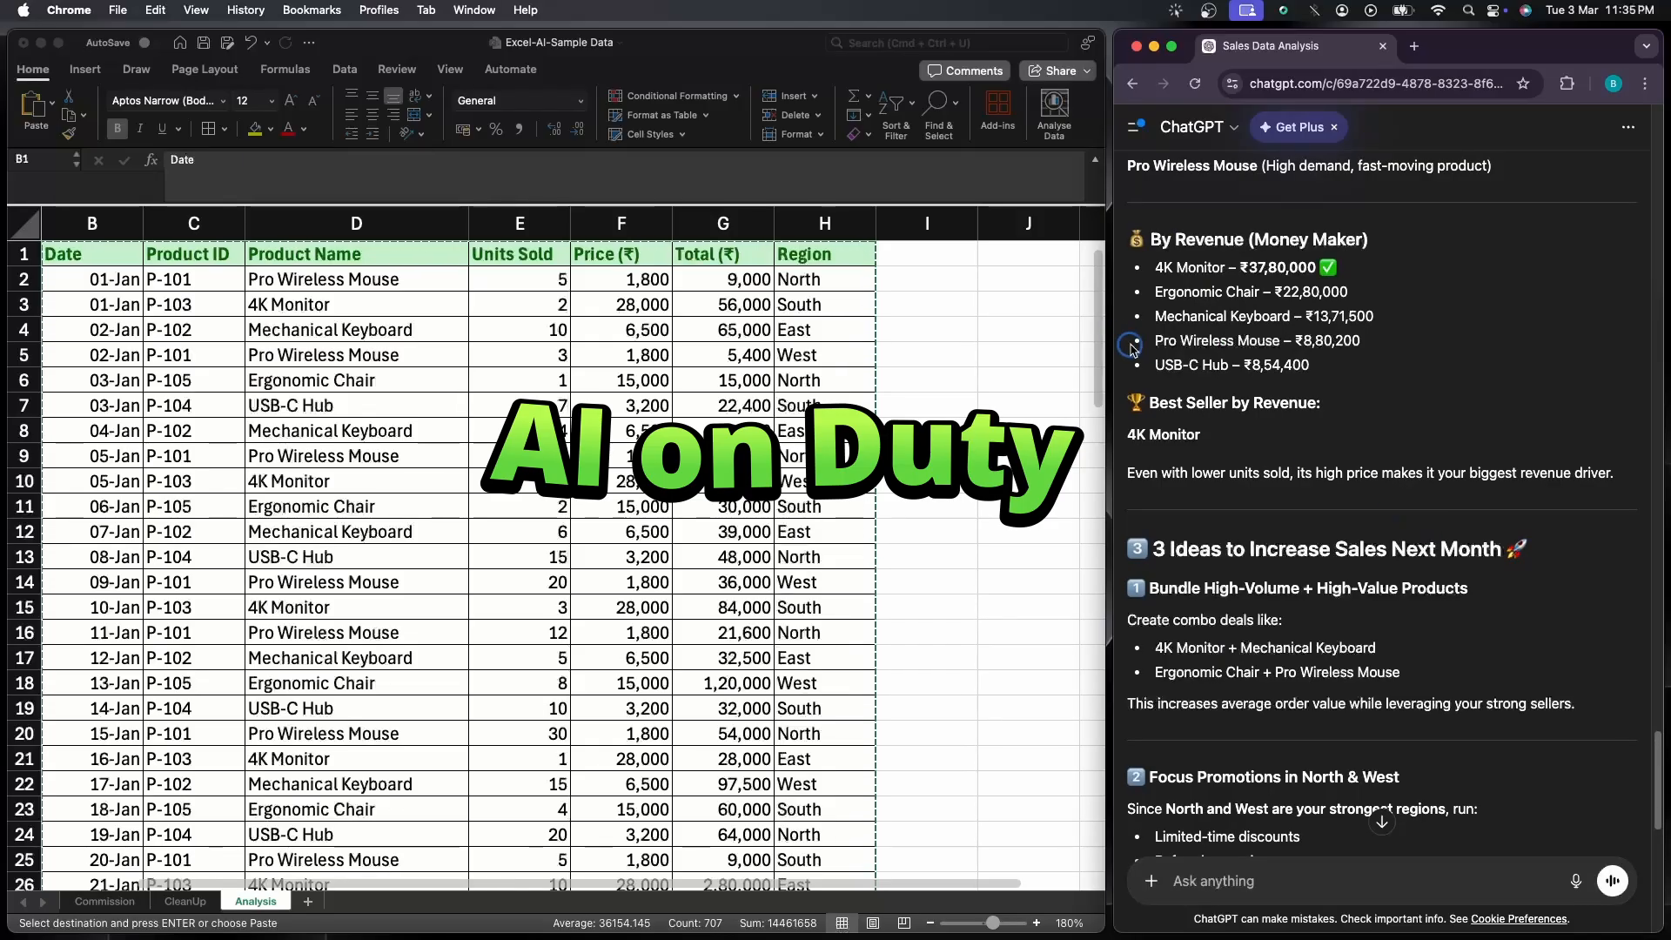
# Read through the section with 3 ideas to increase sales next month, highlighting the heading of each idea
pyautogui.scroll(-5, 1192, 366)
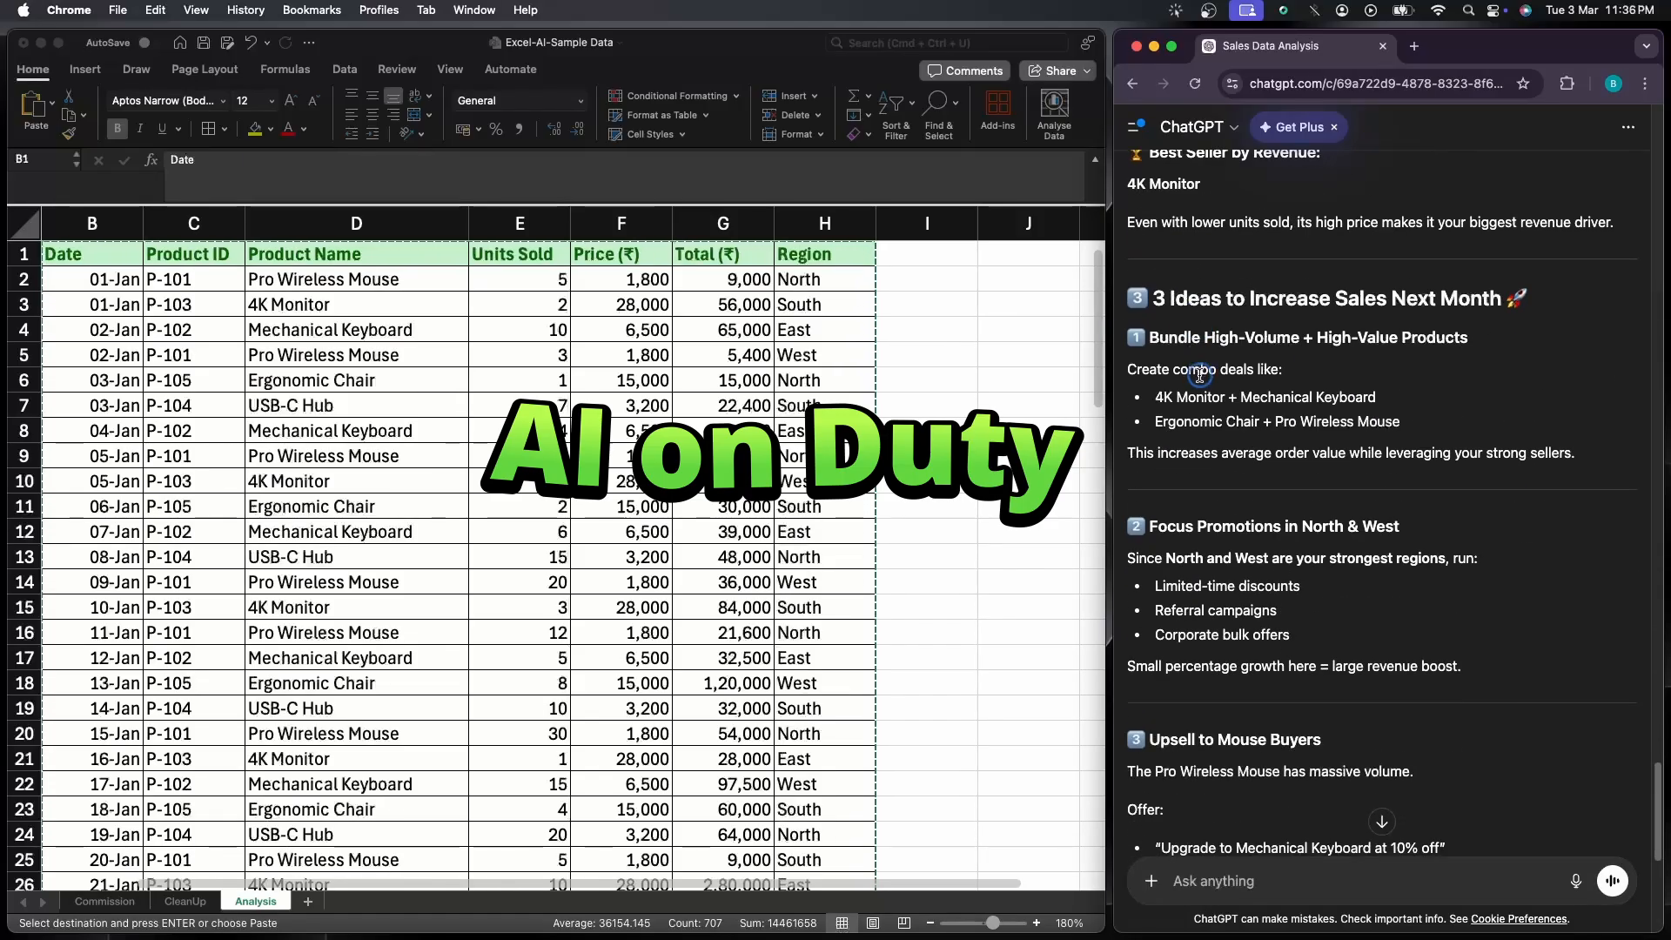
pyautogui.scroll(-1, 1199, 376)
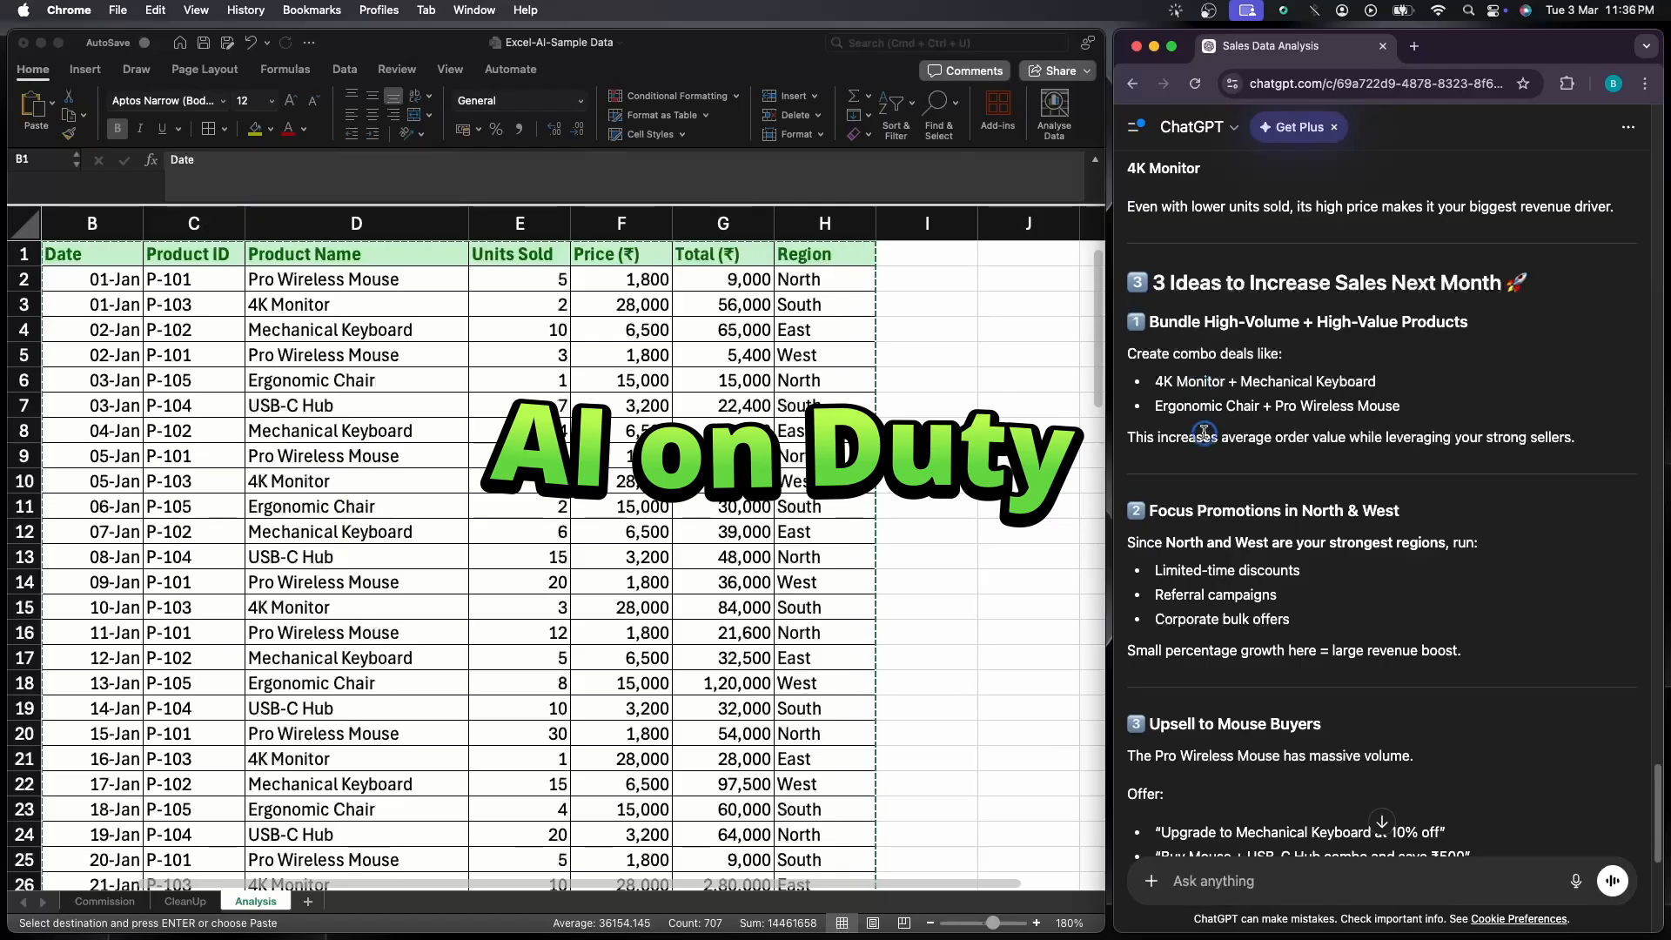
pyautogui.scroll(-1, 1206, 435)
pyautogui.moveTo(1129, 253); pyautogui.dragTo(1530, 253)
pyautogui.click(1533, 313)
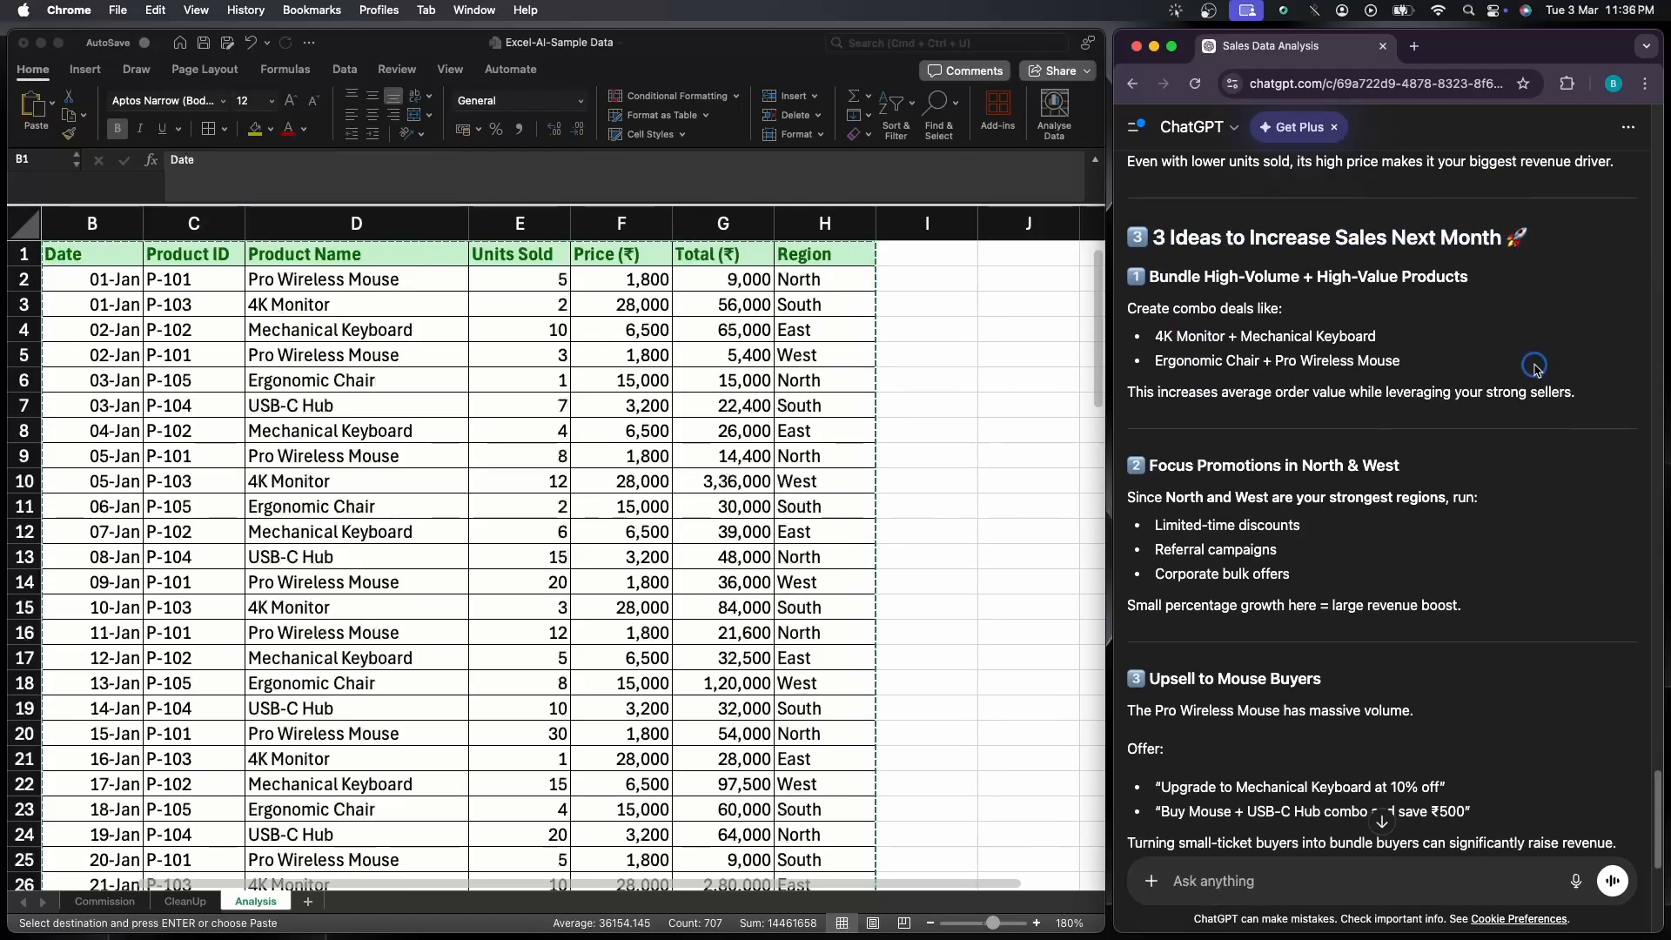
pyautogui.scroll(-2, 1506, 357)
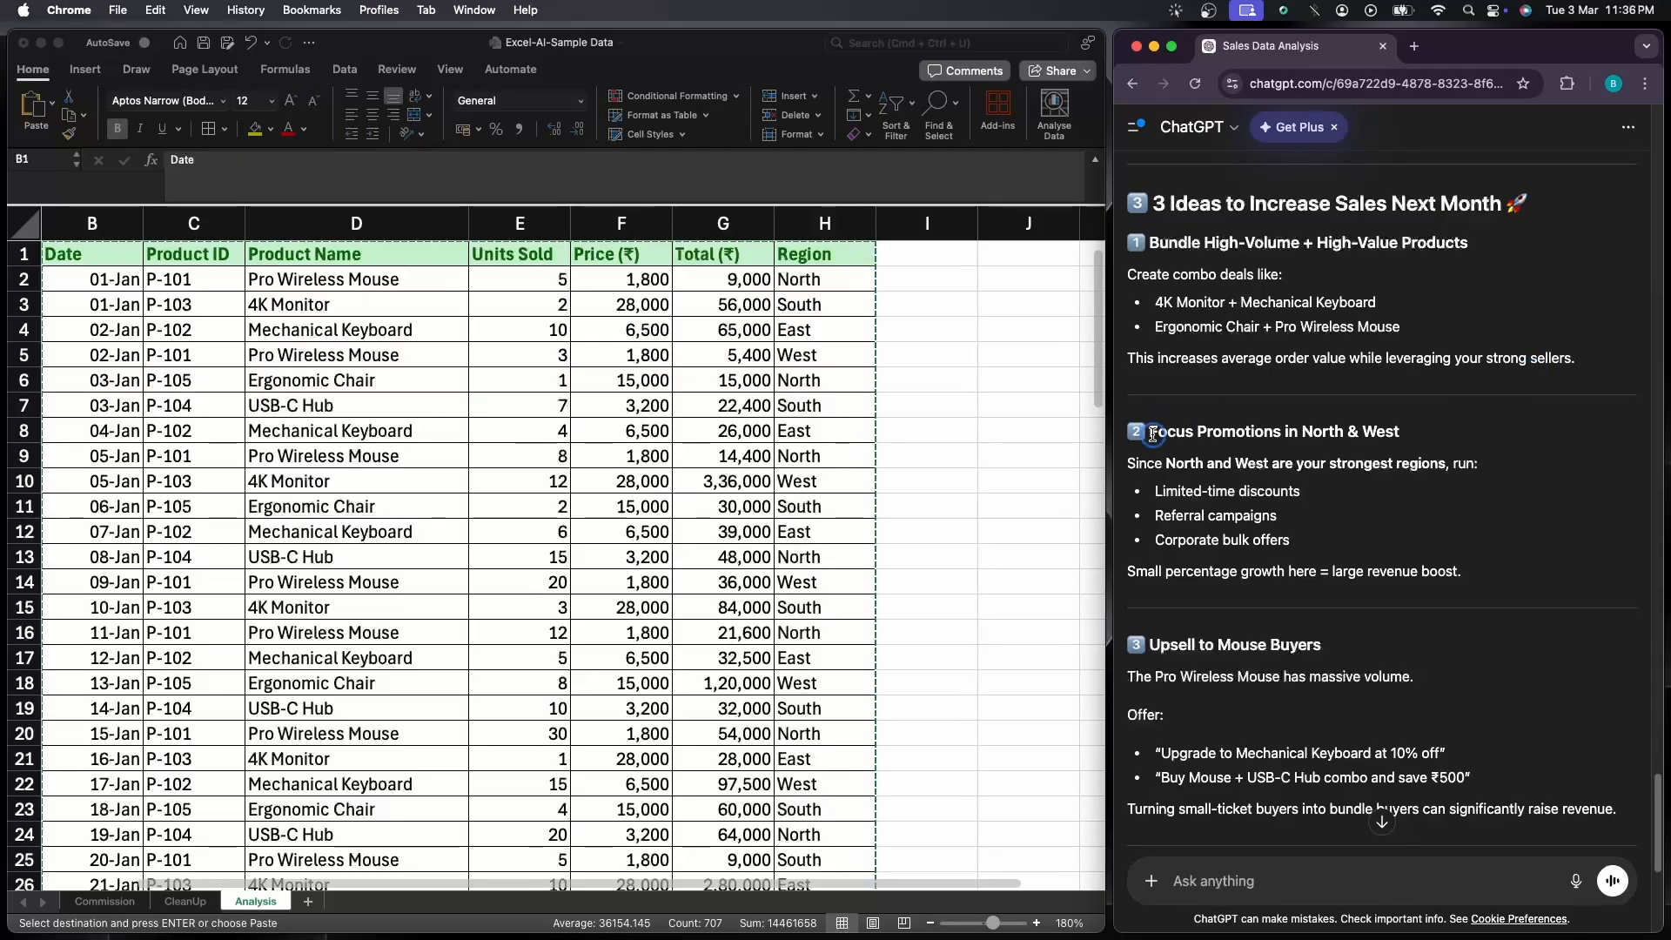
pyautogui.moveTo(1149, 235); pyautogui.dragTo(1469, 244)
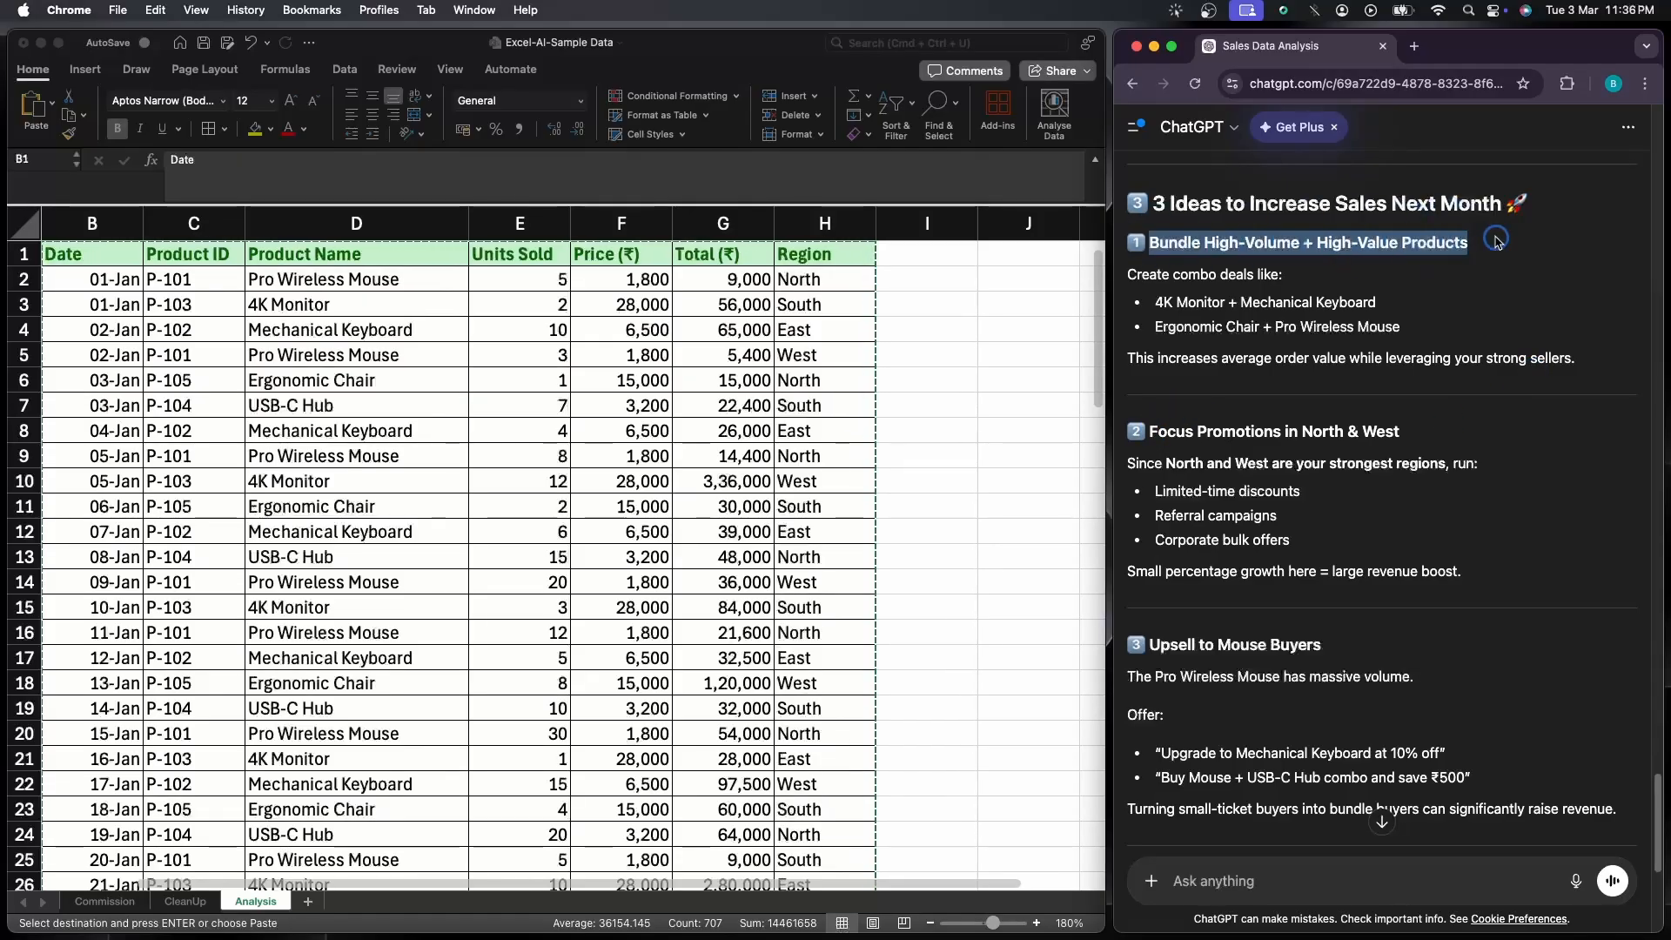
pyautogui.moveTo(1151, 432); pyautogui.dragTo(1432, 436)
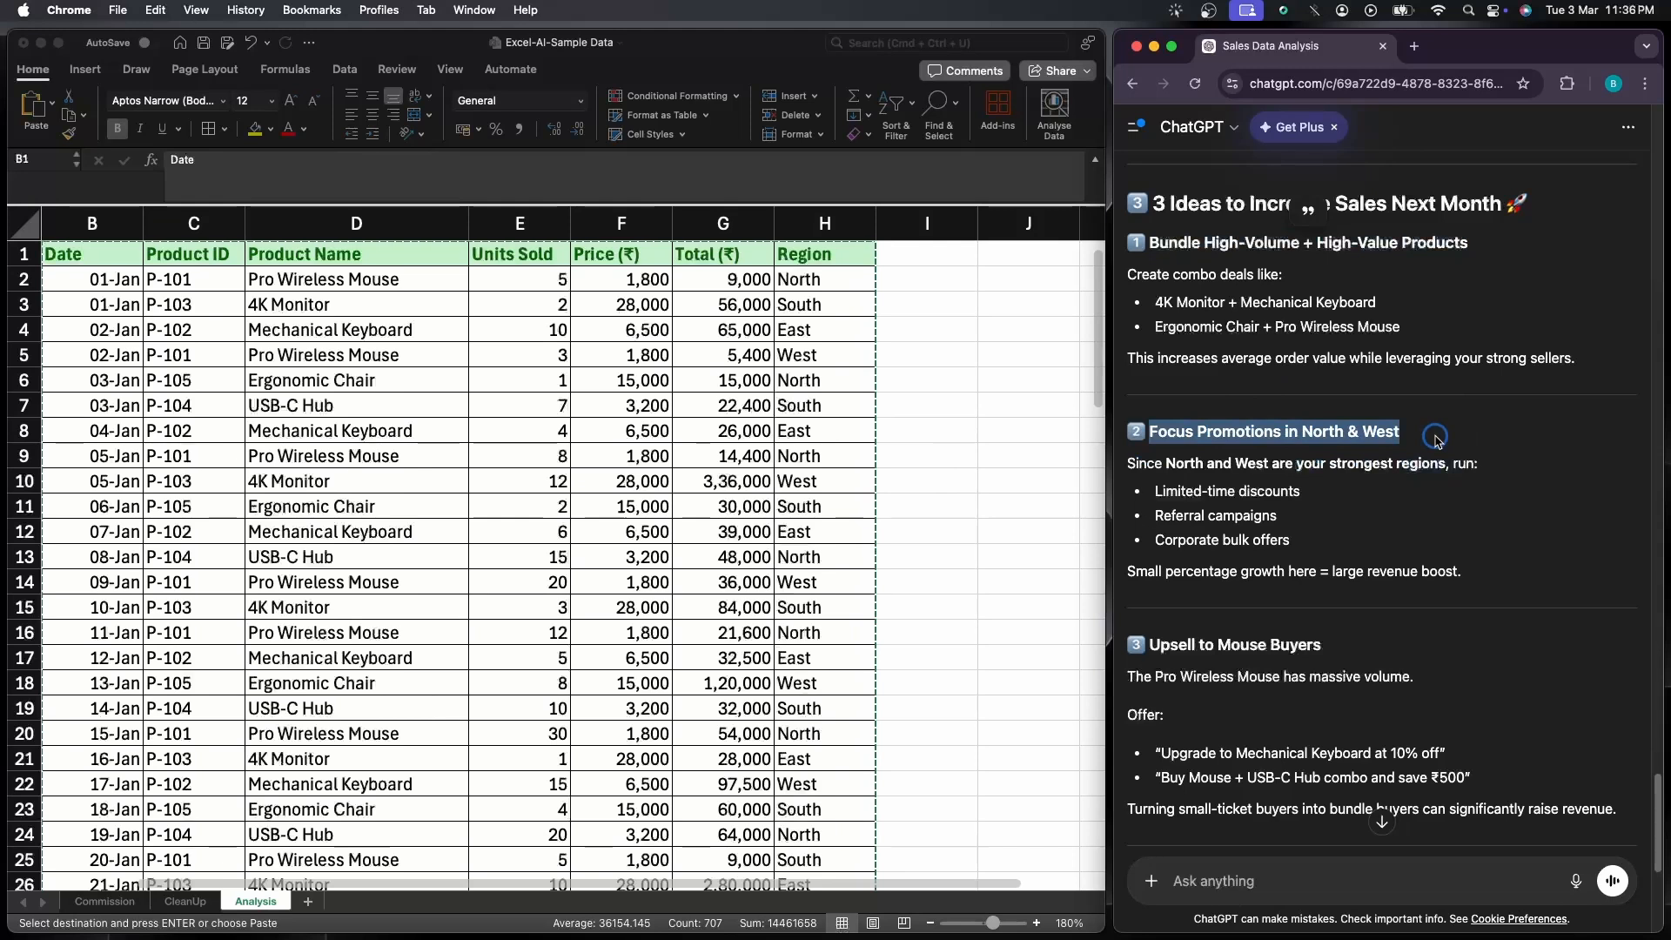
pyautogui.moveTo(1154, 651); pyautogui.dragTo(1358, 651)
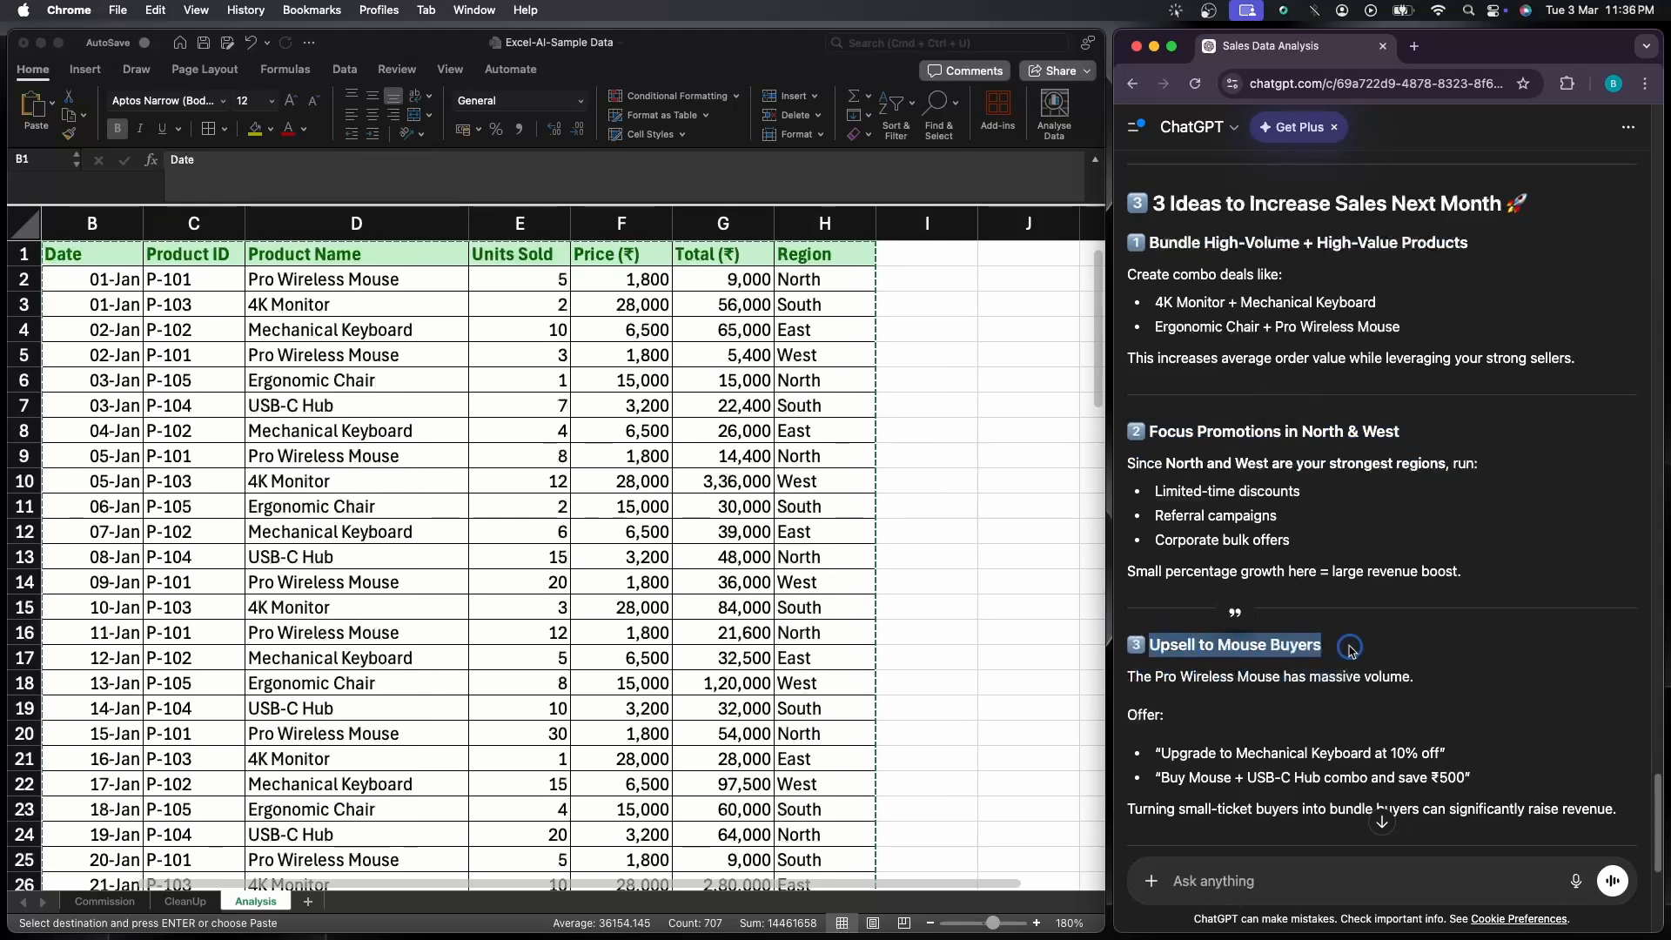
# Examine the Quick Strategic Insight summary and the suggested follow-up analyses at the end of the reply
pyautogui.scroll(-3, 1360, 651)
pyautogui.scroll(-5, 1360, 651)
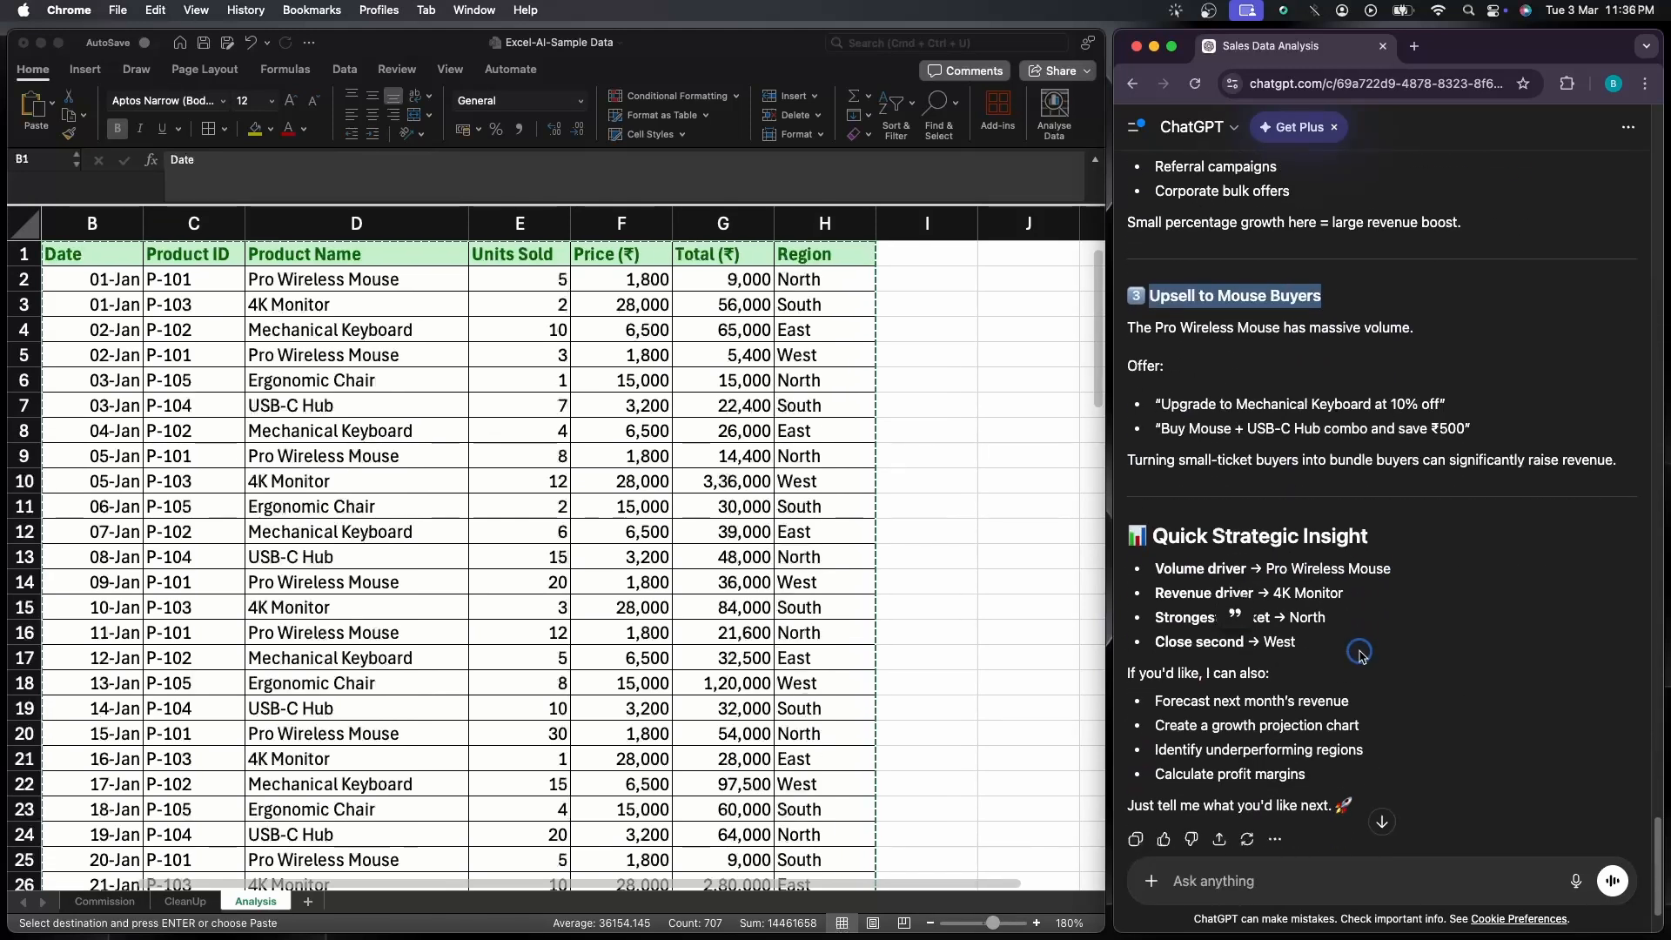
pyautogui.scroll(-1, 1360, 653)
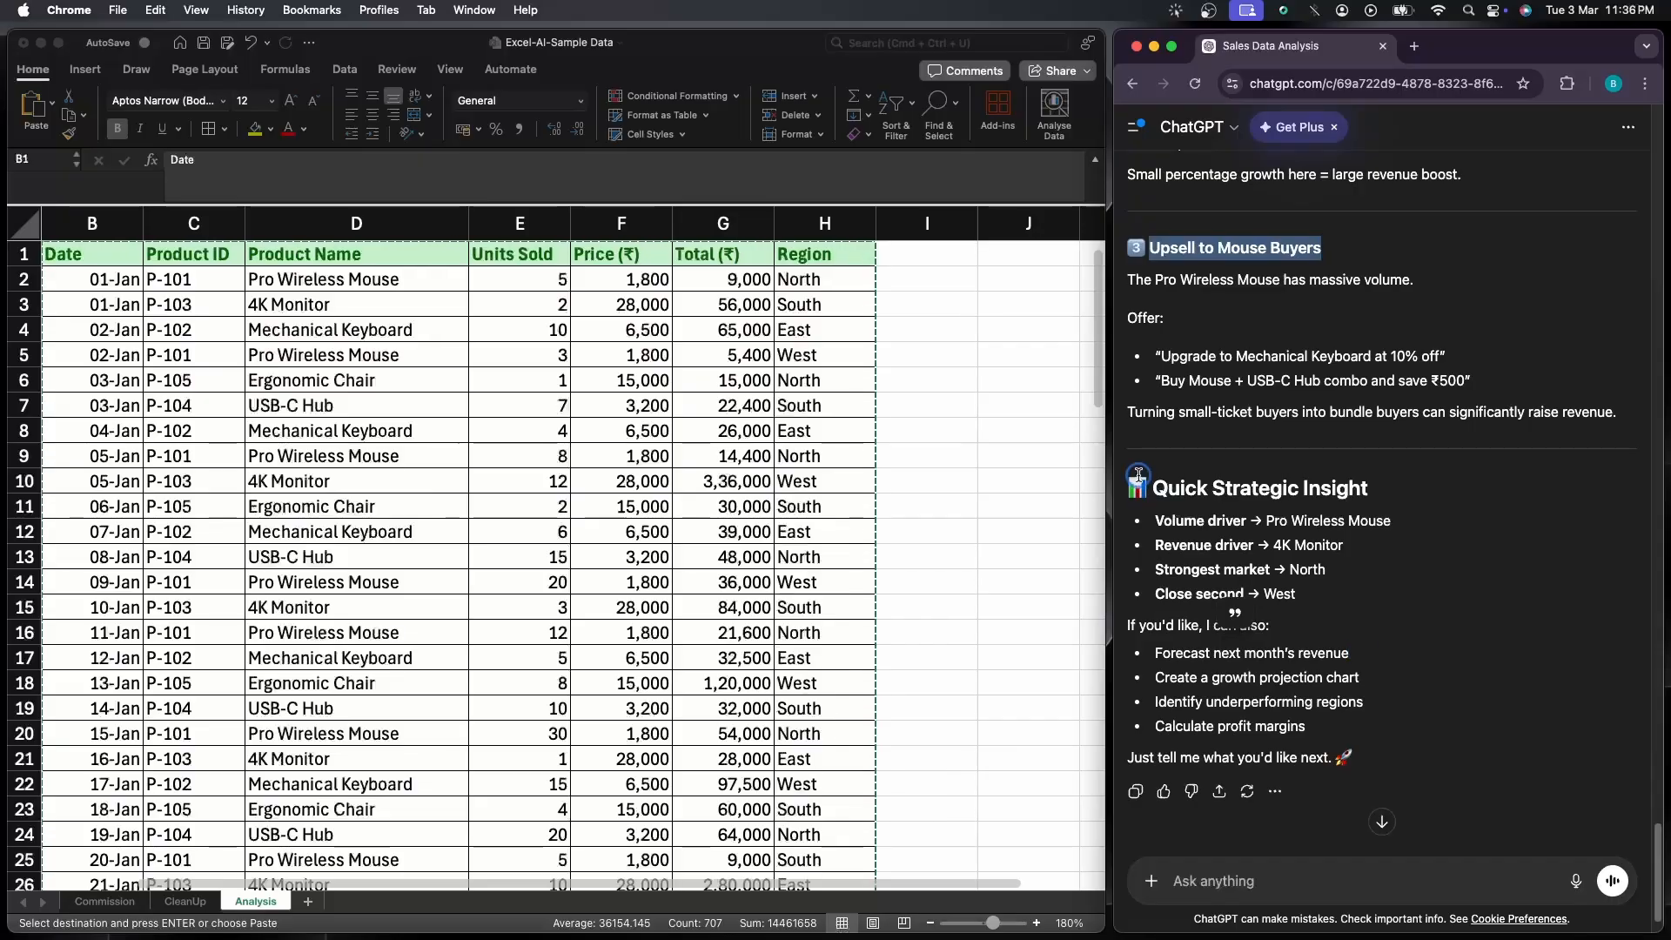
pyautogui.moveTo(1139, 474); pyautogui.dragTo(1412, 496)
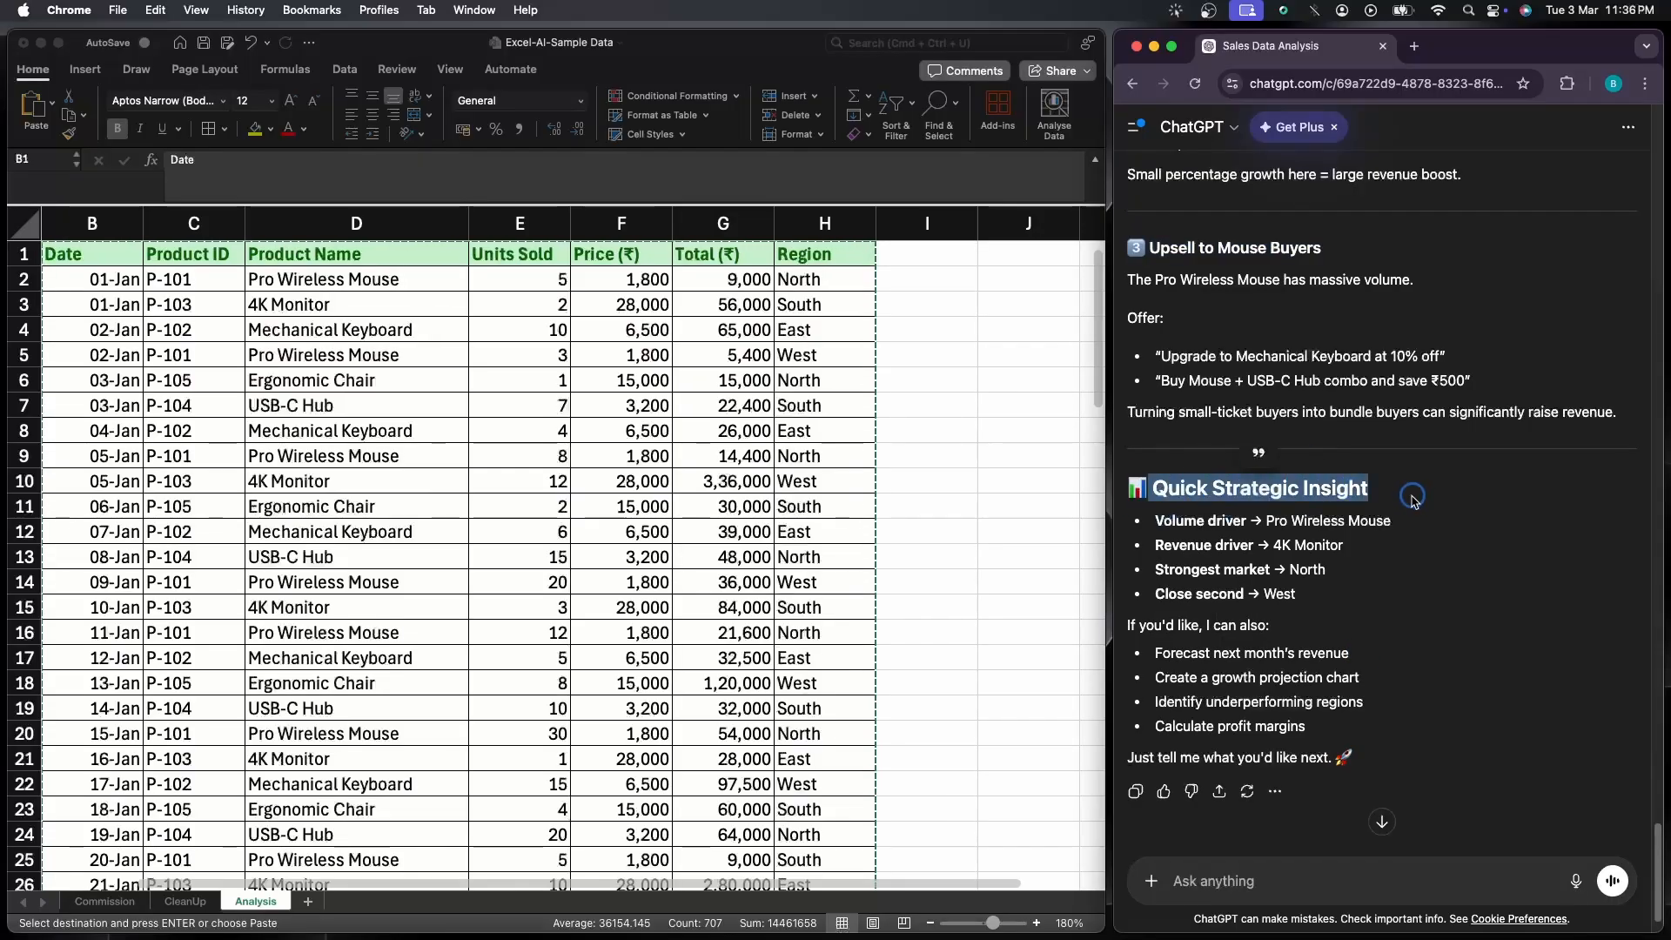
pyautogui.click(1417, 517)
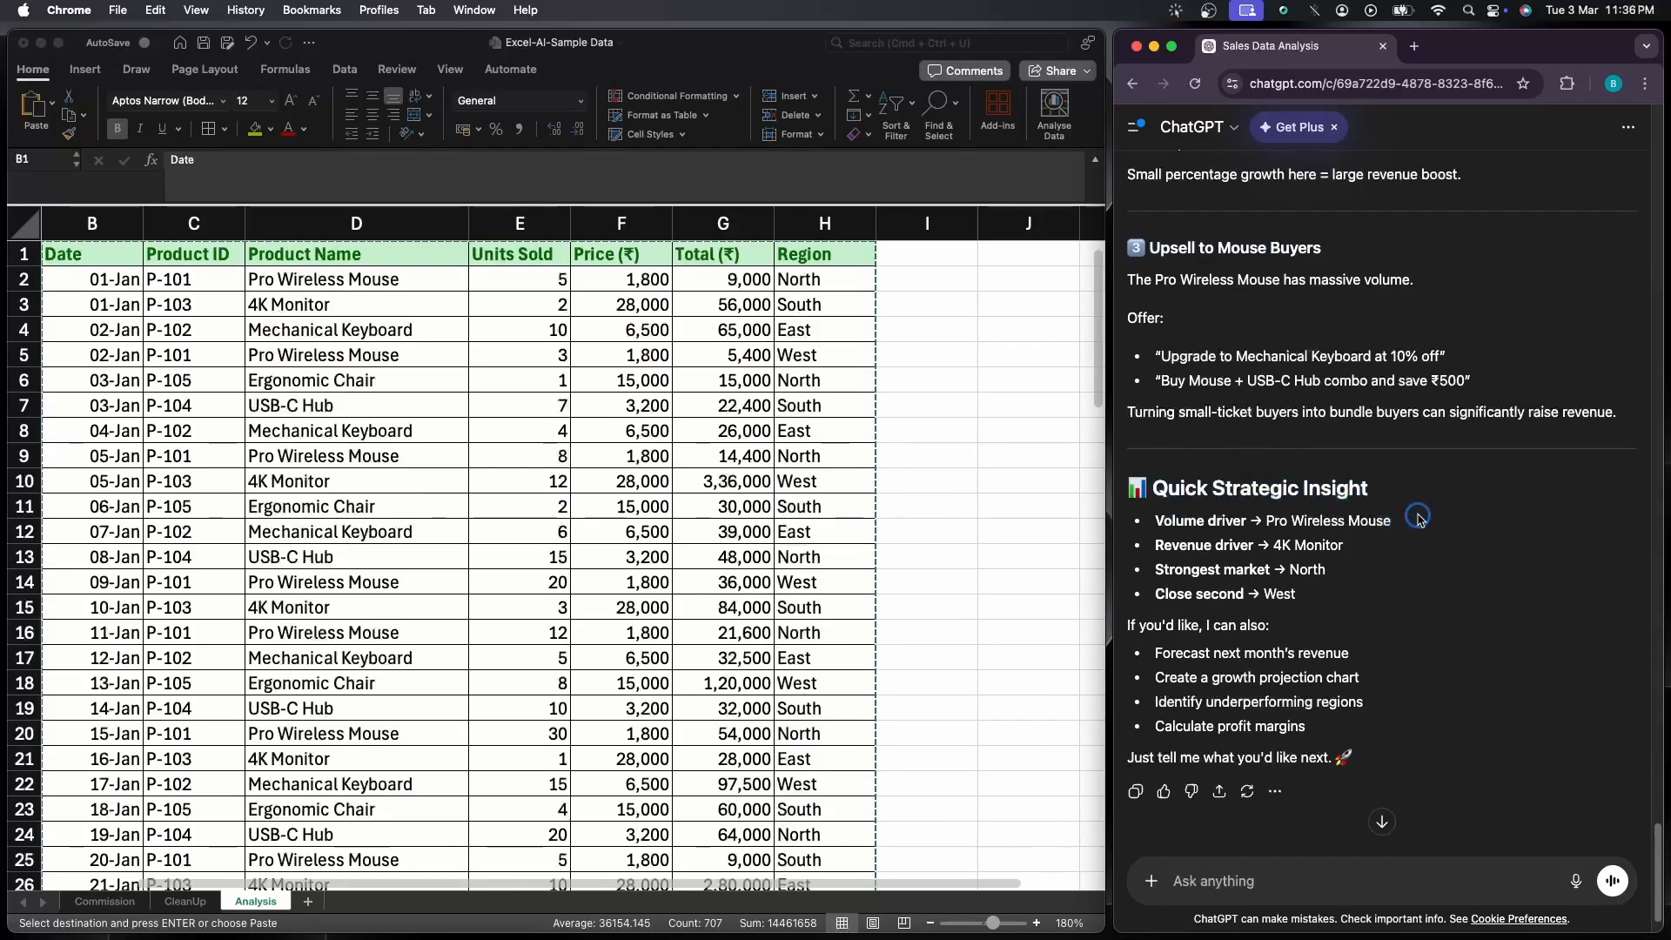